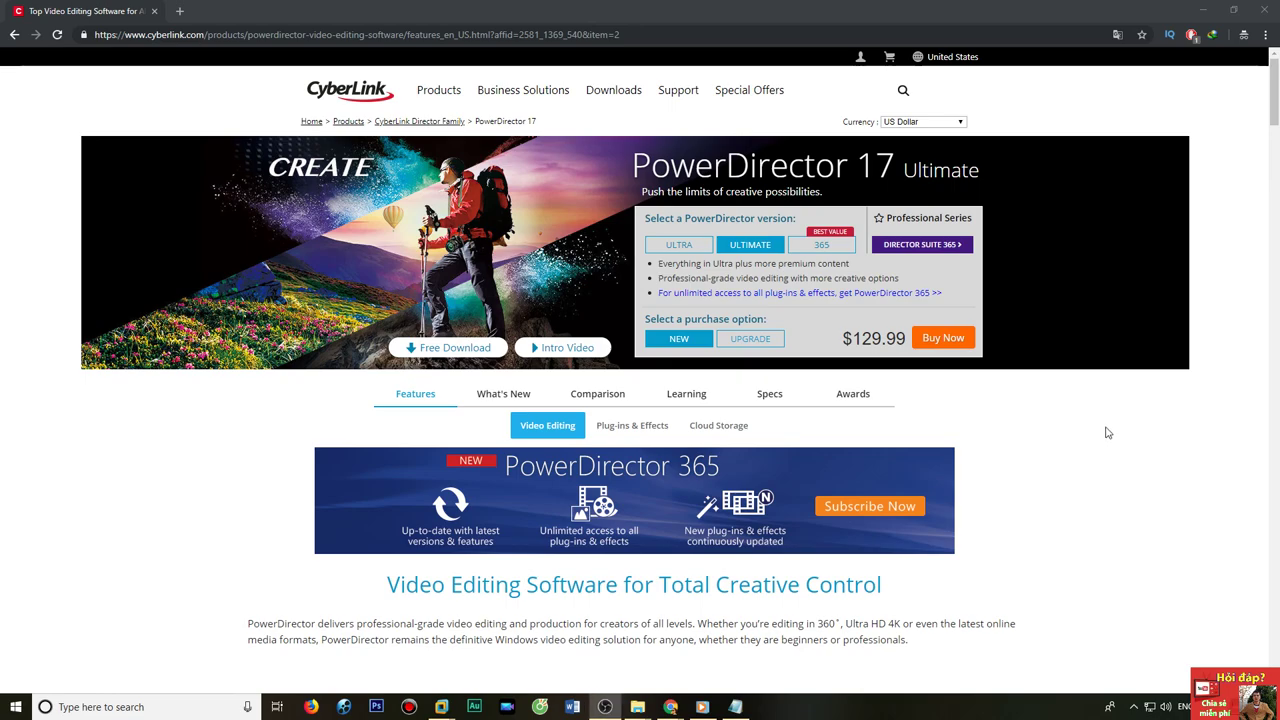
Bring Chrome's PowerDirector 17 Ultimate features page forward, then launch PowerDirector.
click(212, 466)
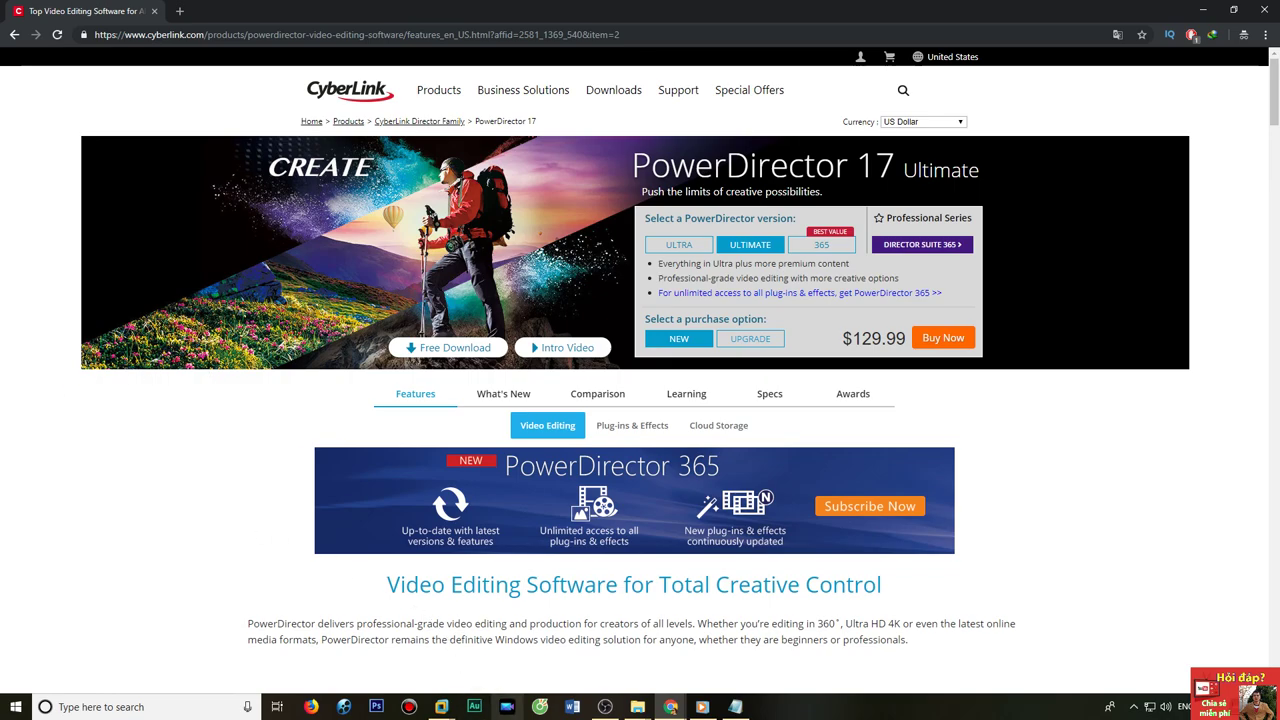
click(507, 707)
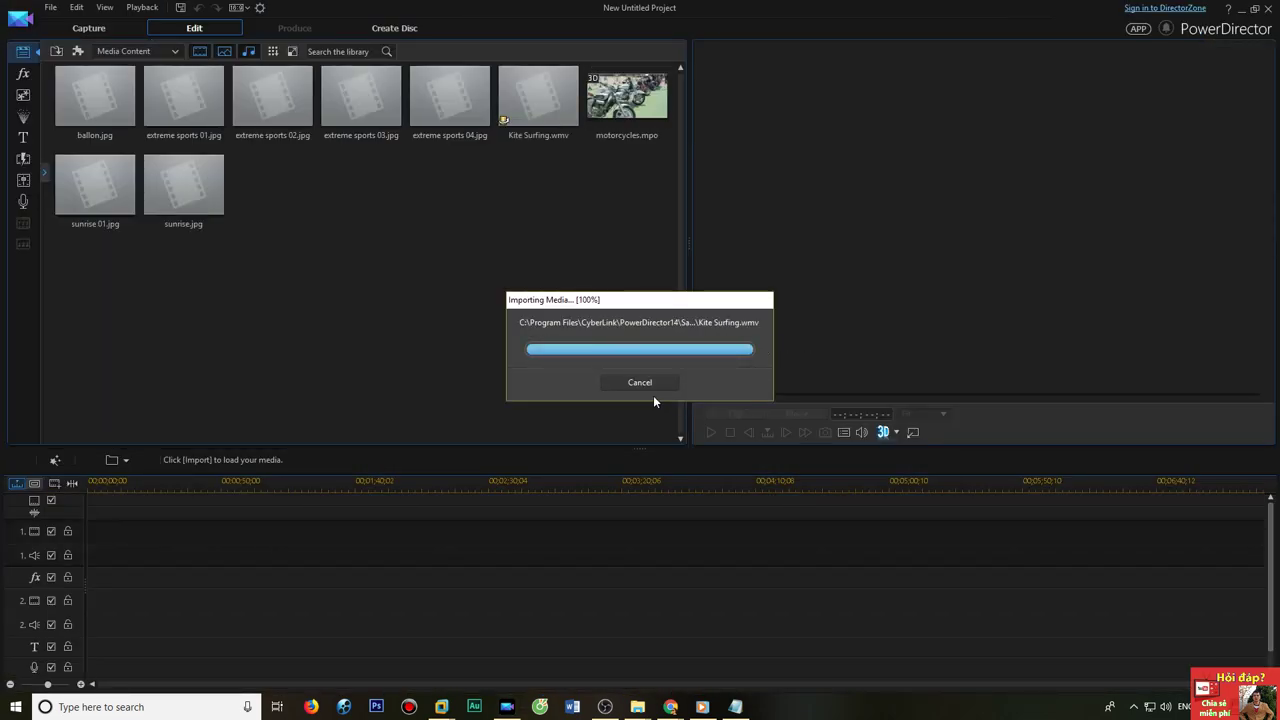
Dismiss the startup prompt and drag MVI_3809.MOV from the New folder onto timeline track 1.
click(675, 435)
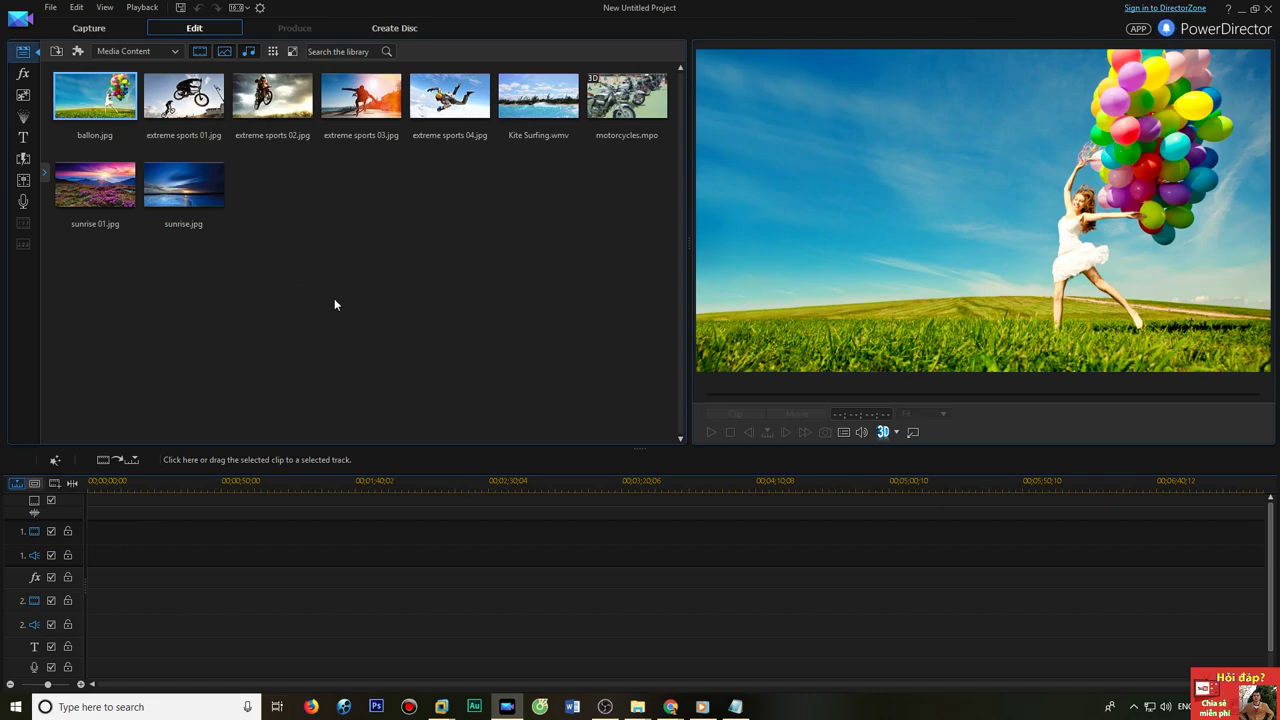
click(396, 355)
click(627, 711)
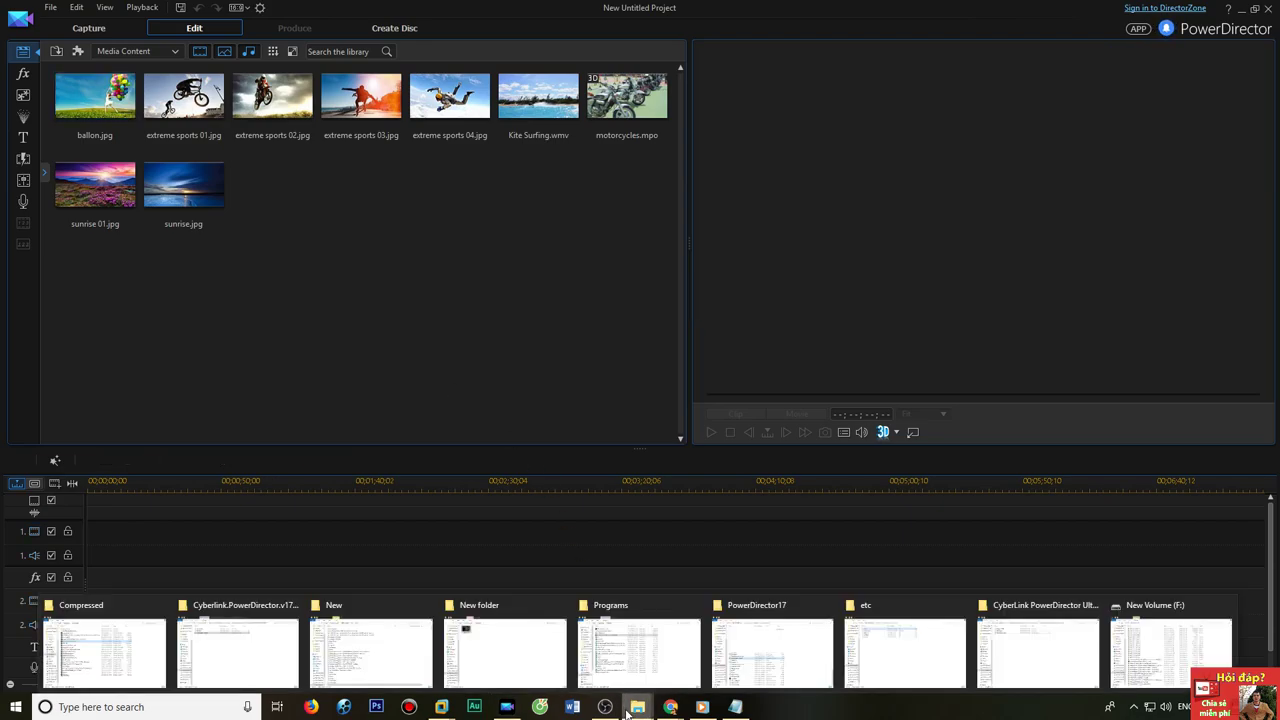
click(507, 640)
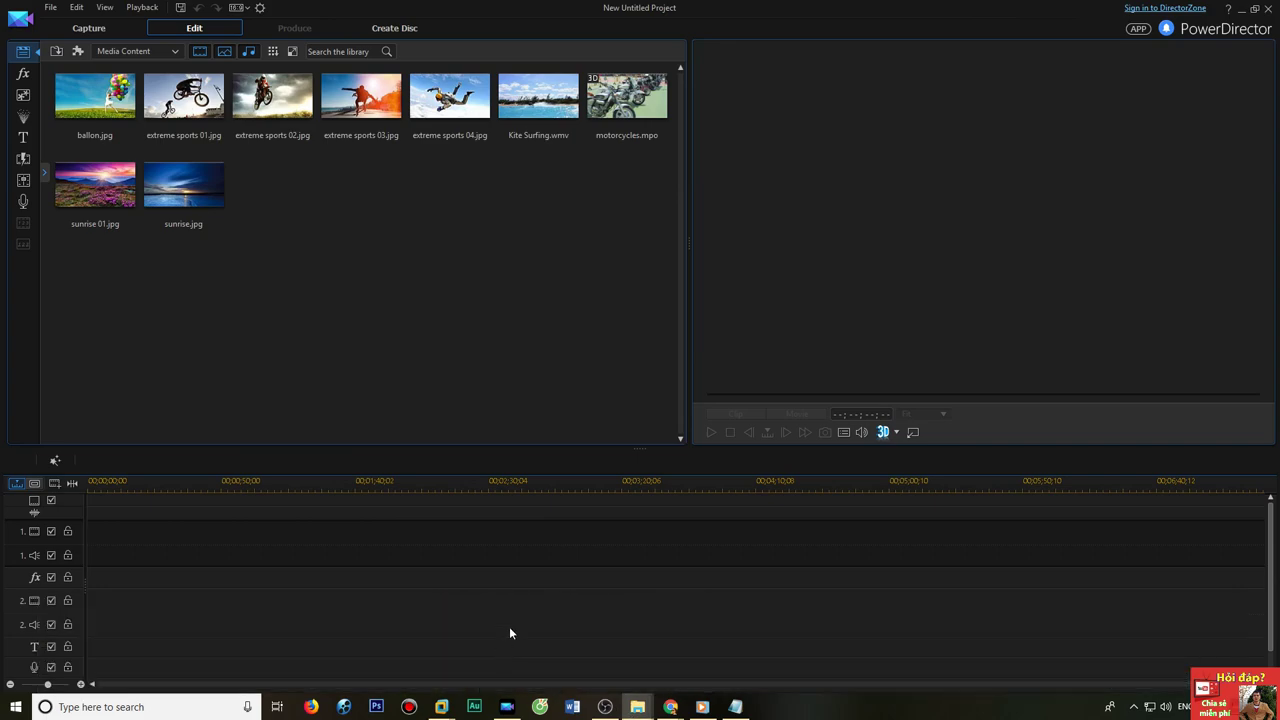
drag(494, 510, 3, 552)
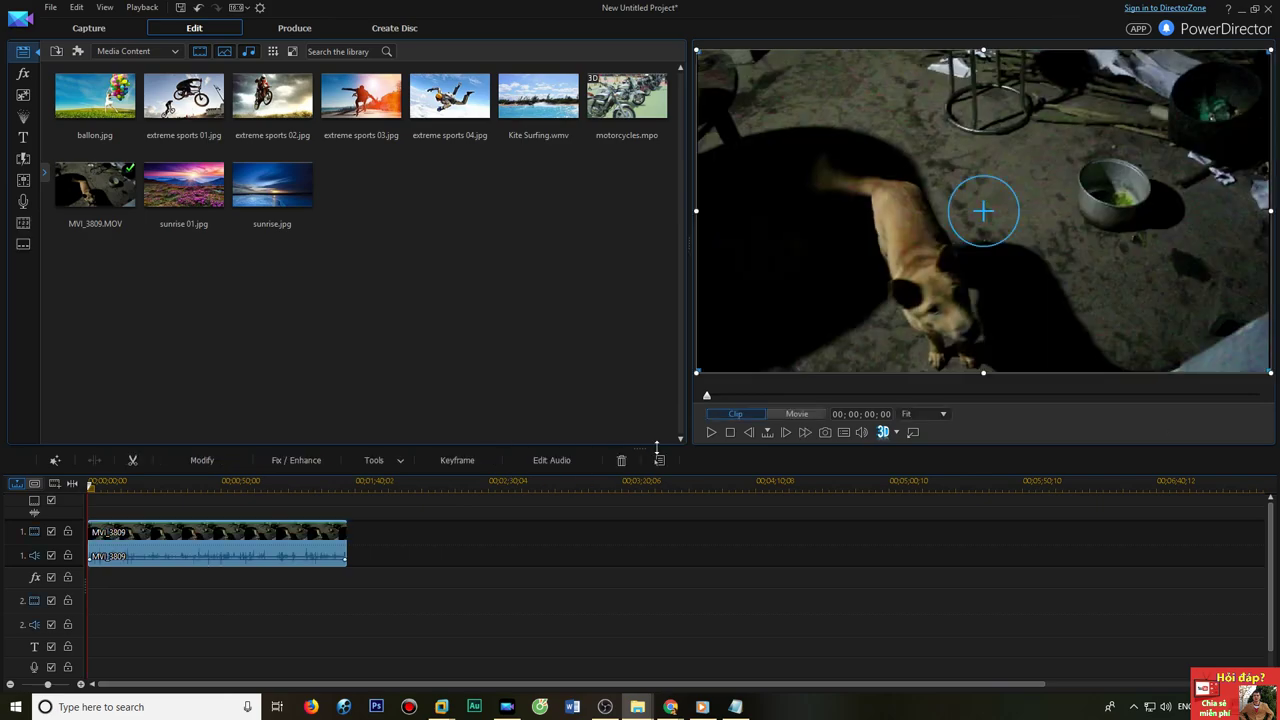
Preview the dog clip, skipping ahead to about 29 seconds, then go to the Produce page.
click(711, 432)
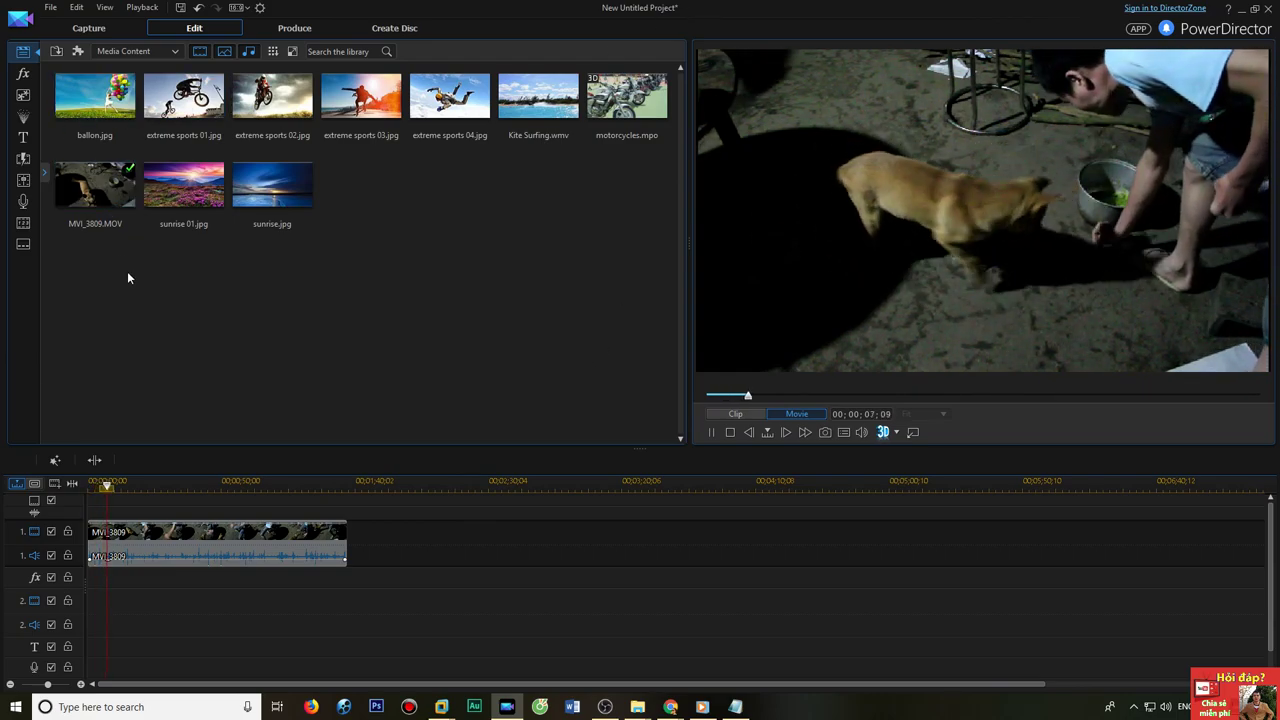
click(168, 487)
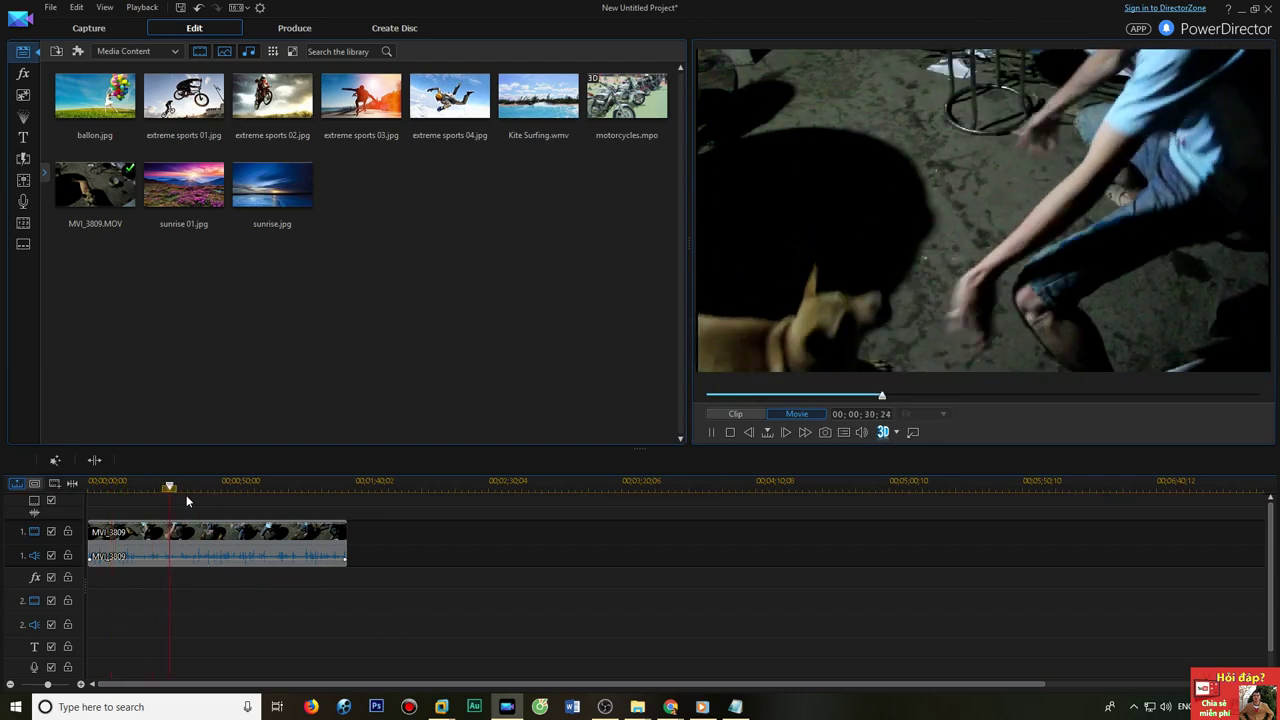
click(281, 30)
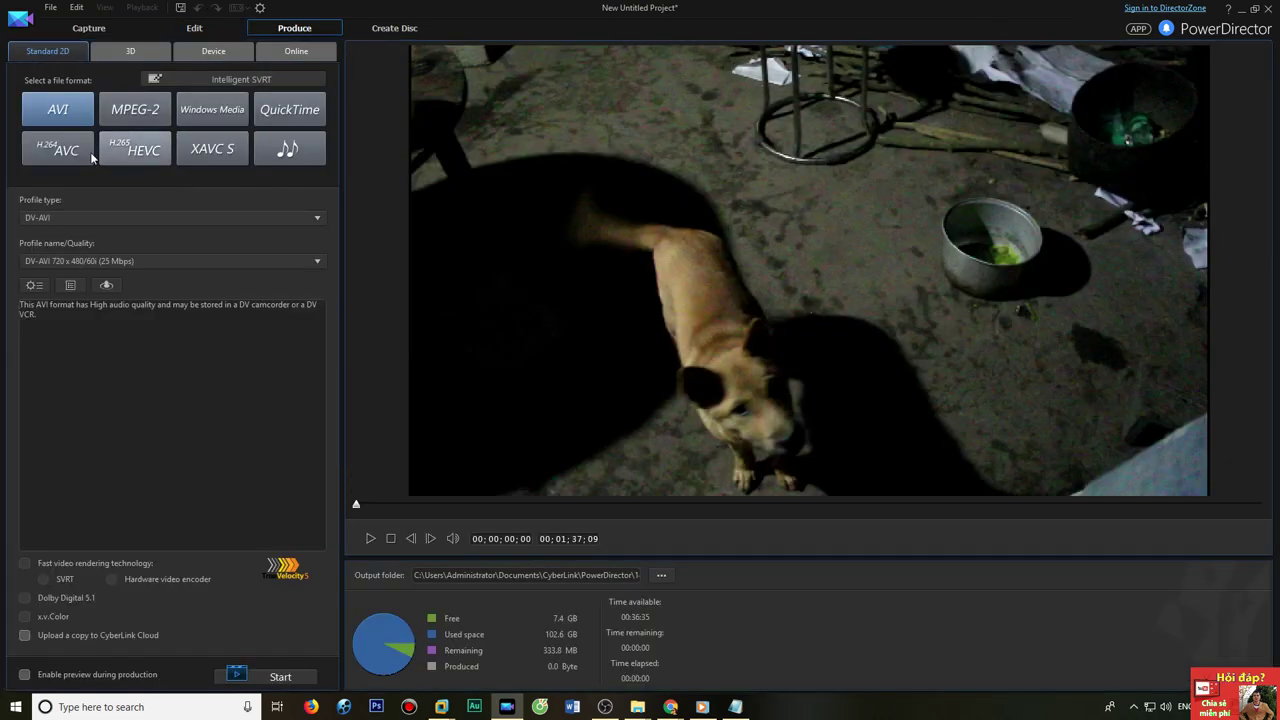
Choose H.264 AVC M2TS output with the 1920 x 1080/60p 28 Mbps profile.
click(72, 156)
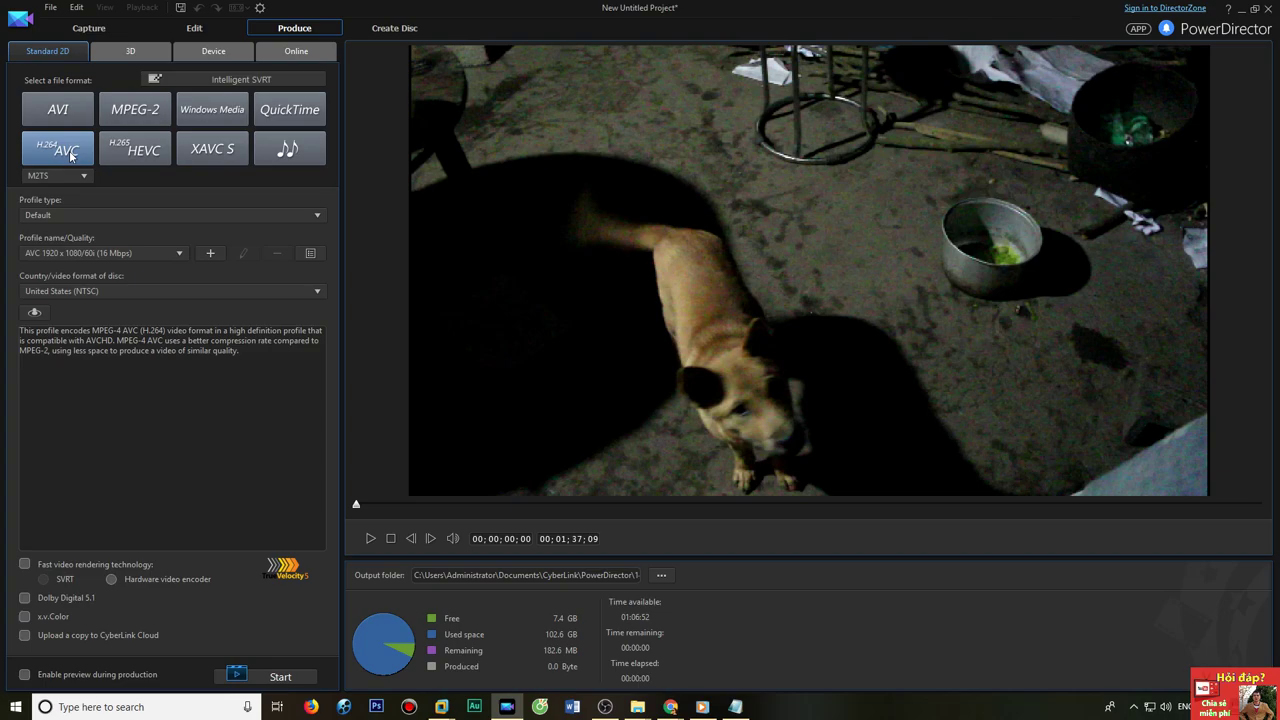
click(83, 176)
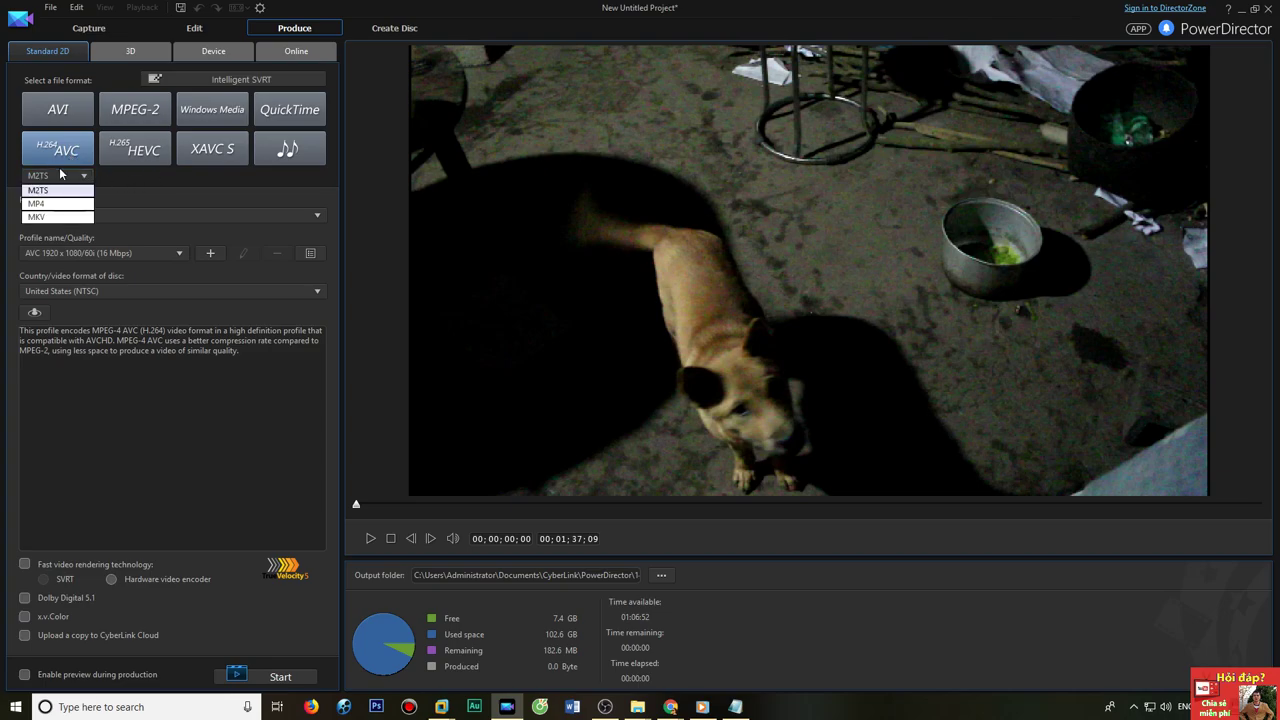
click(143, 185)
click(102, 254)
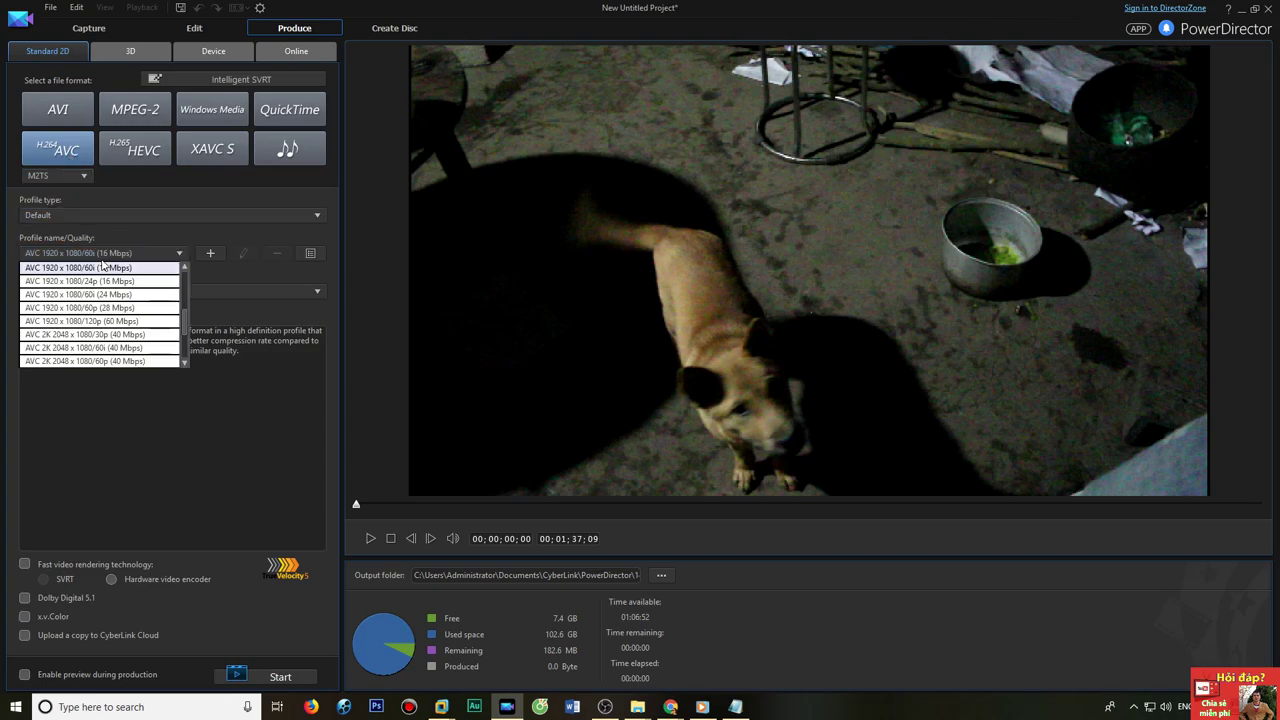
click(105, 308)
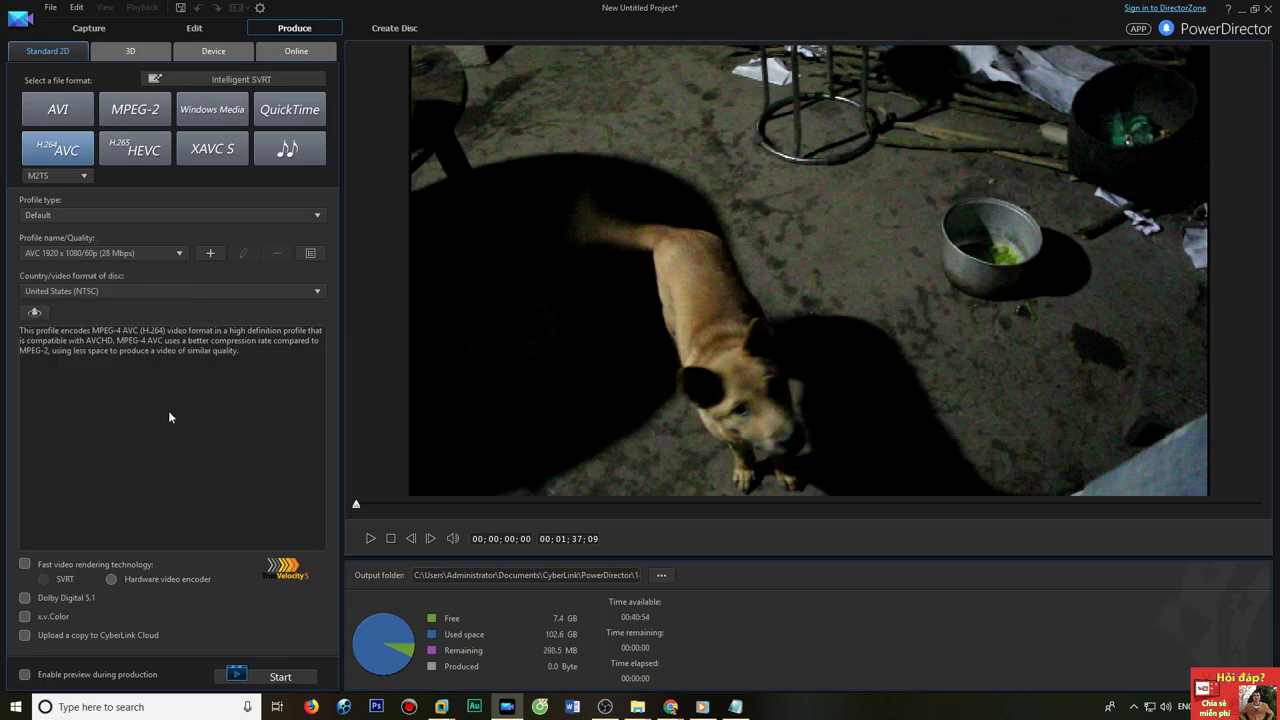
Set the output file to F:\test render video cyberlink 1444.m2ts and start producing.
click(664, 576)
click(86, 514)
click(218, 204)
click(209, 622)
double_click(212, 623)
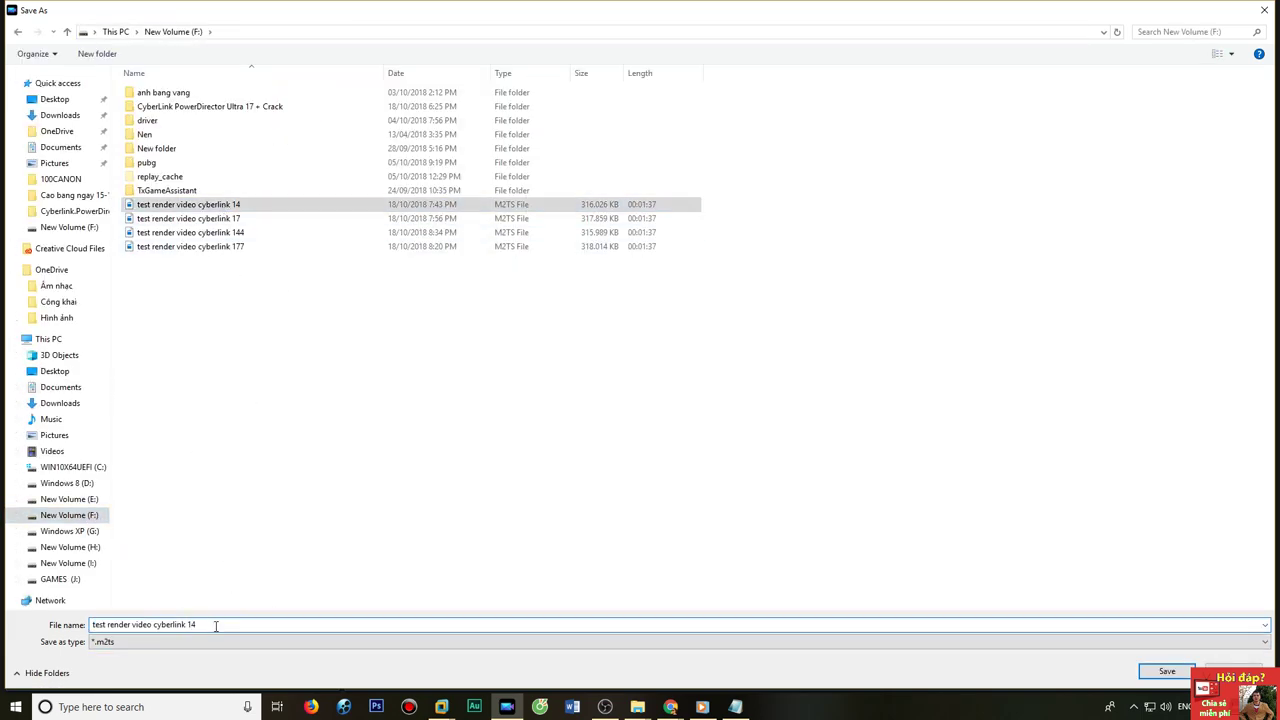
text(44)
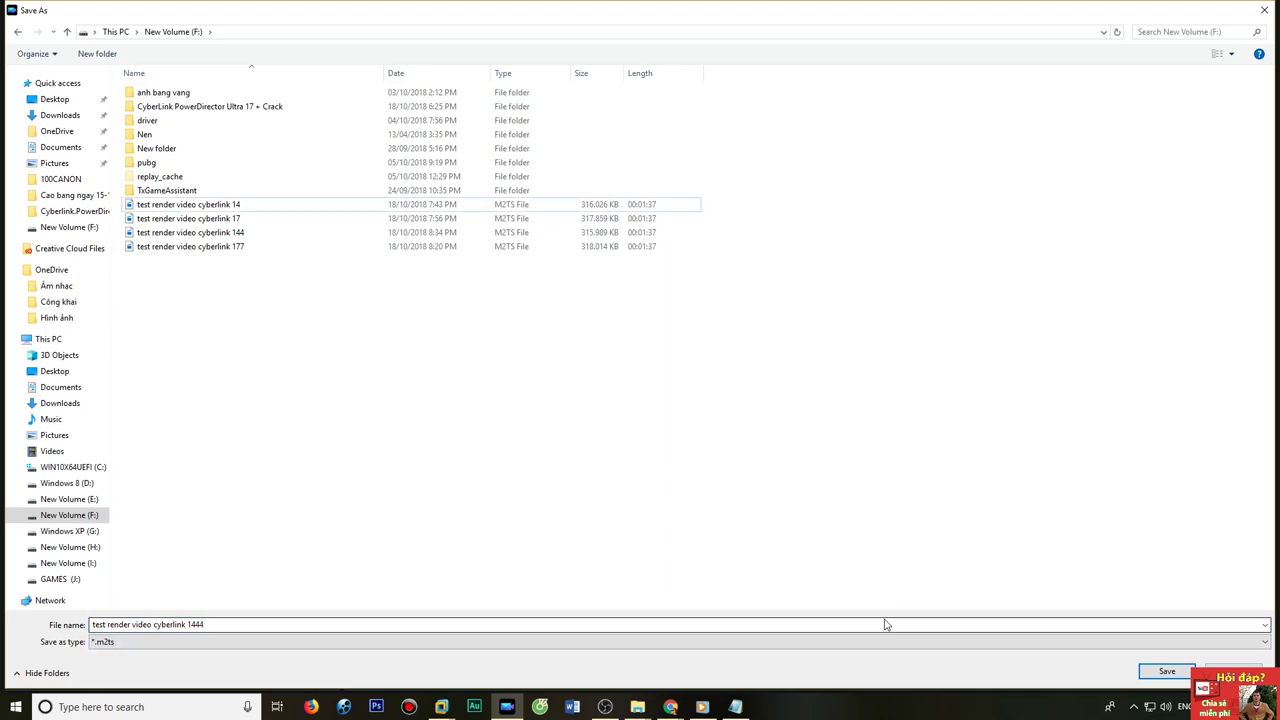
click(1166, 671)
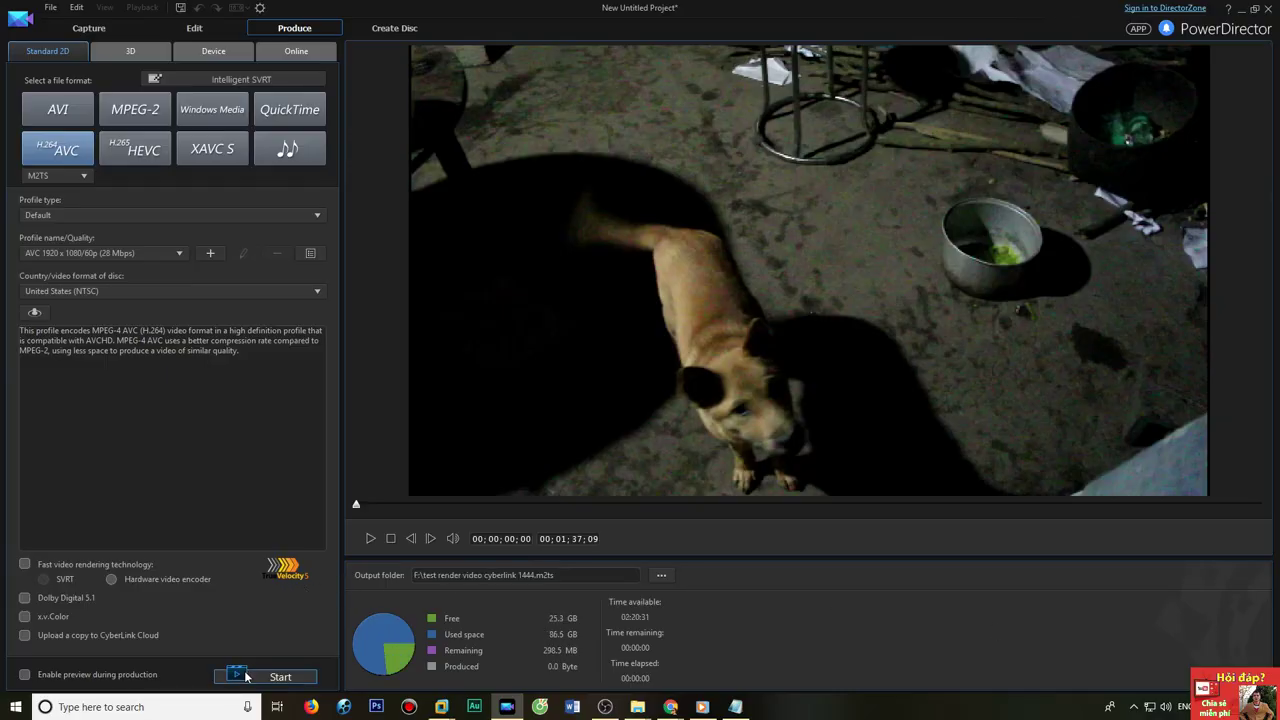
click(246, 677)
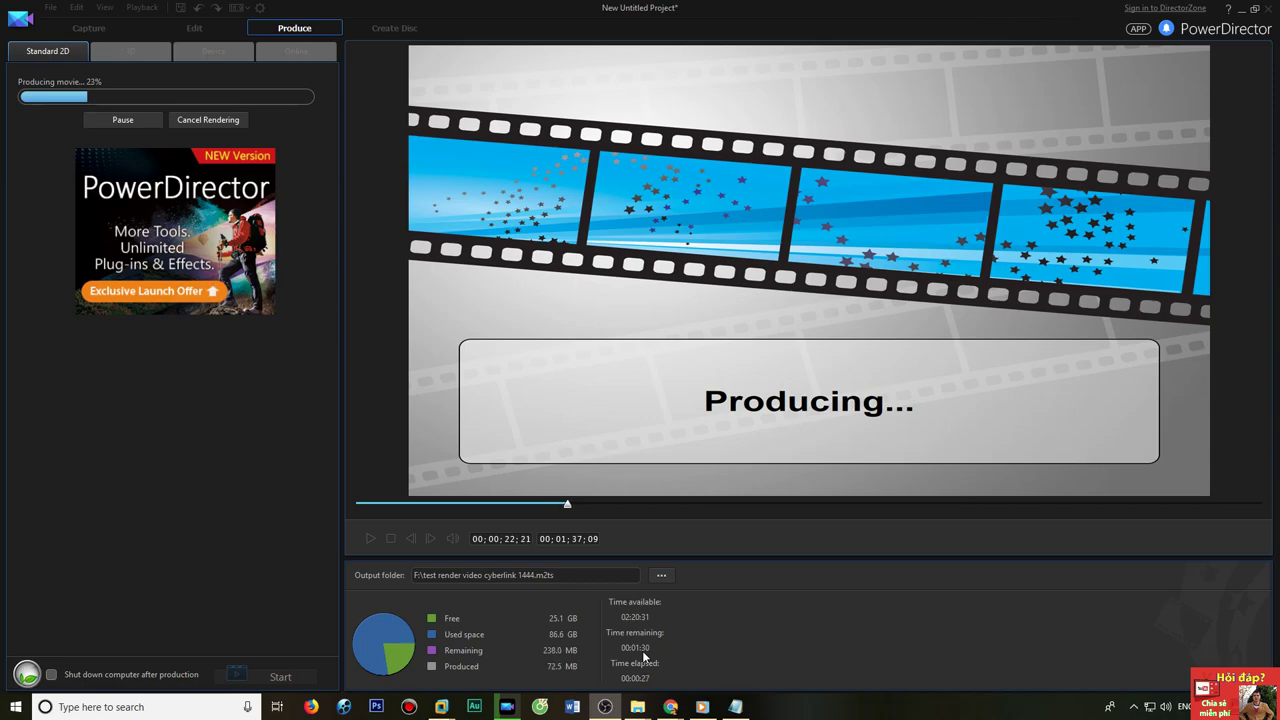
Watch PowerDirector's CPU and GPU load in Task Manager during rendering, then return to PowerDirector.
right_click(782, 711)
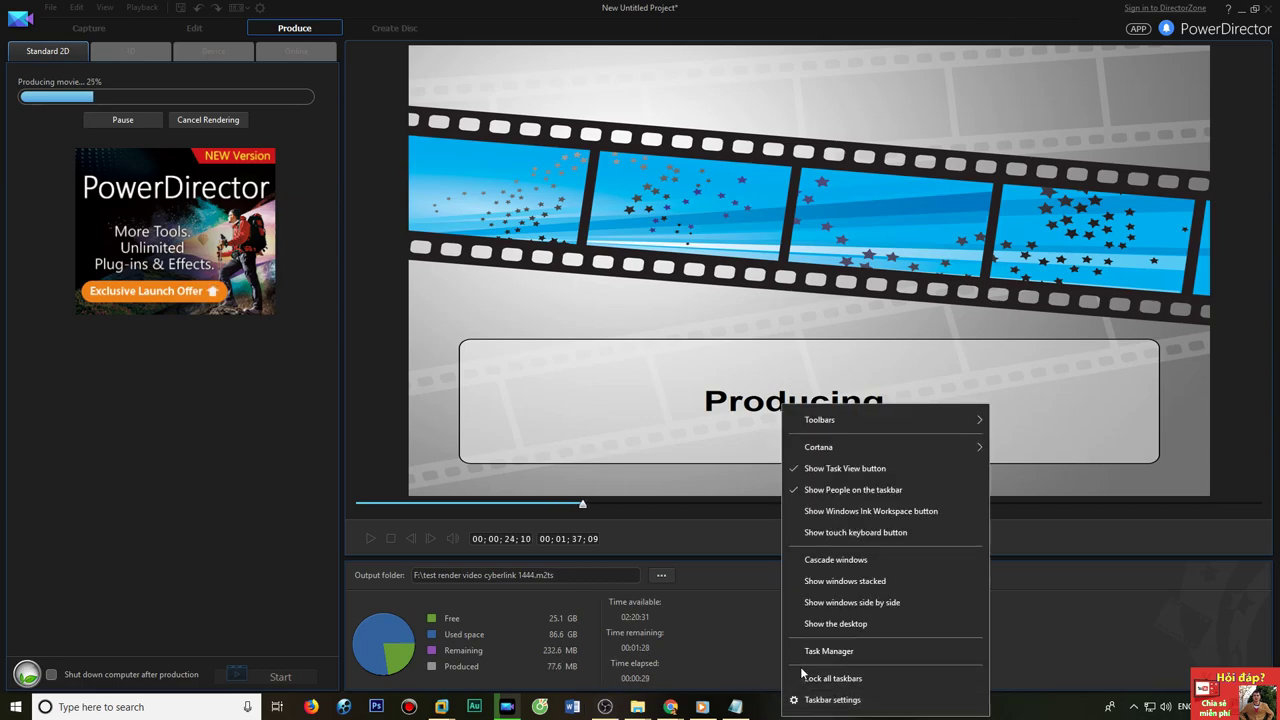
click(816, 654)
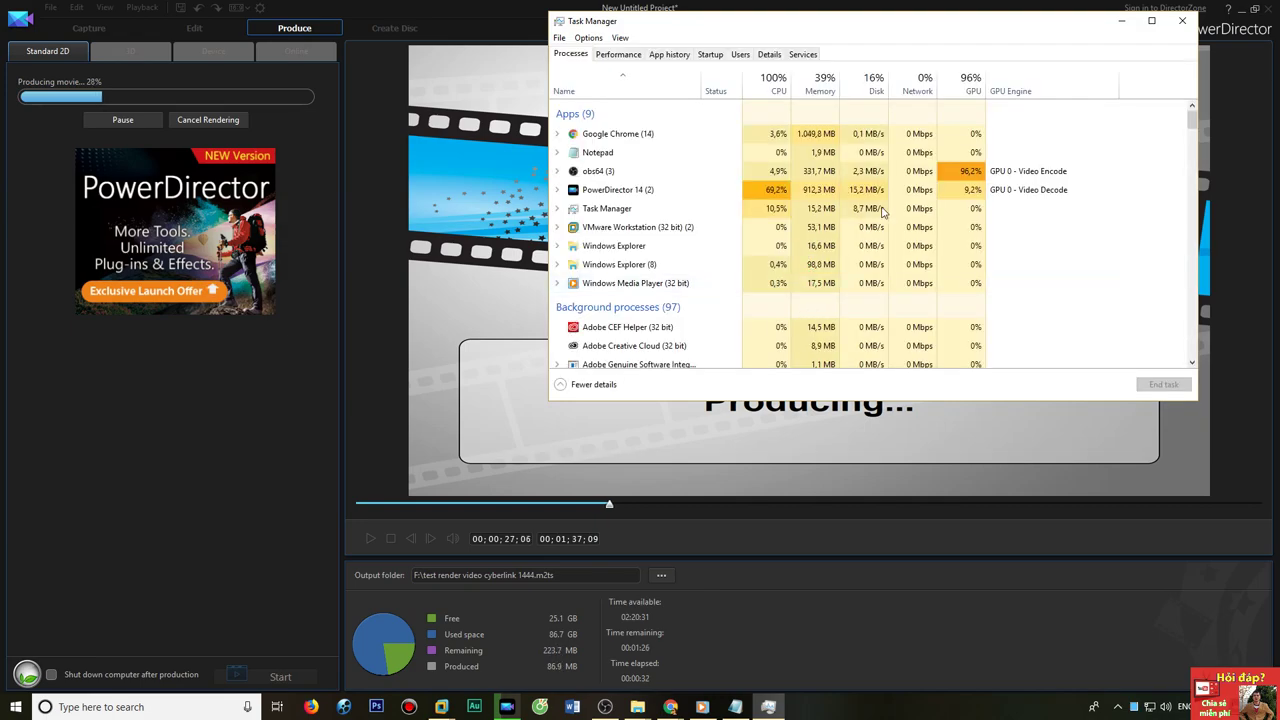
drag(952, 21, 916, 22)
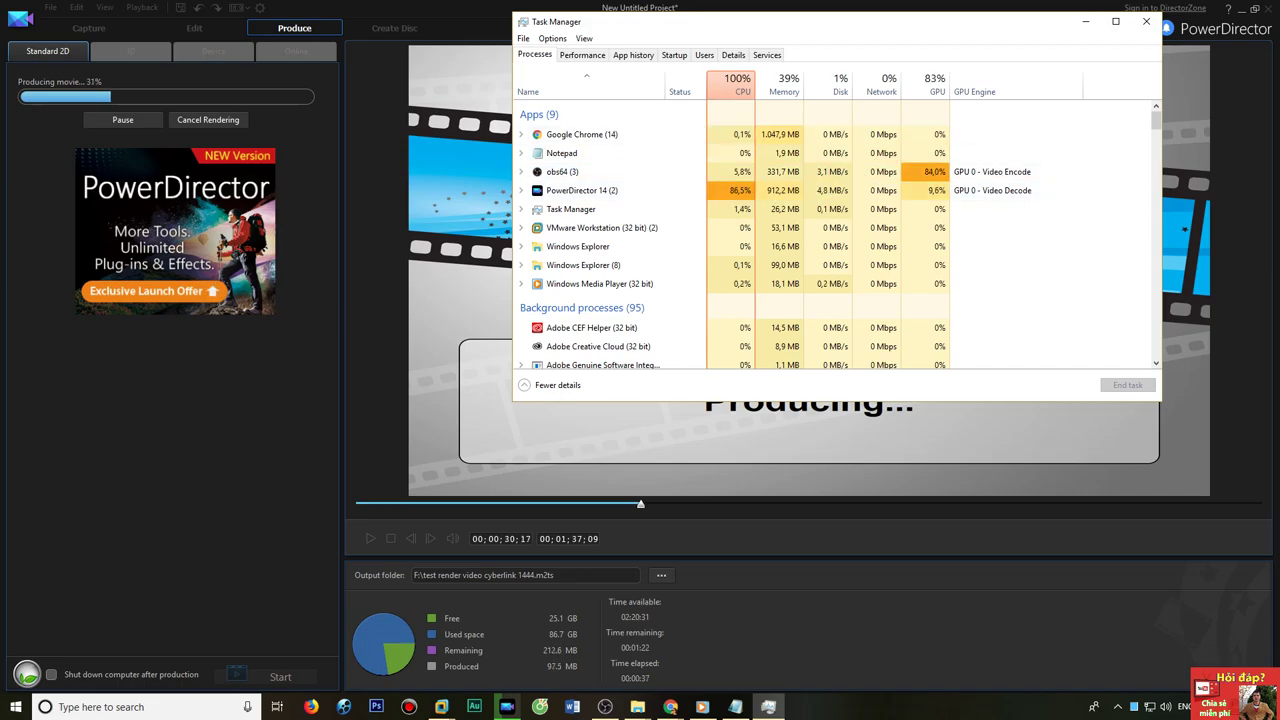
click(605, 706)
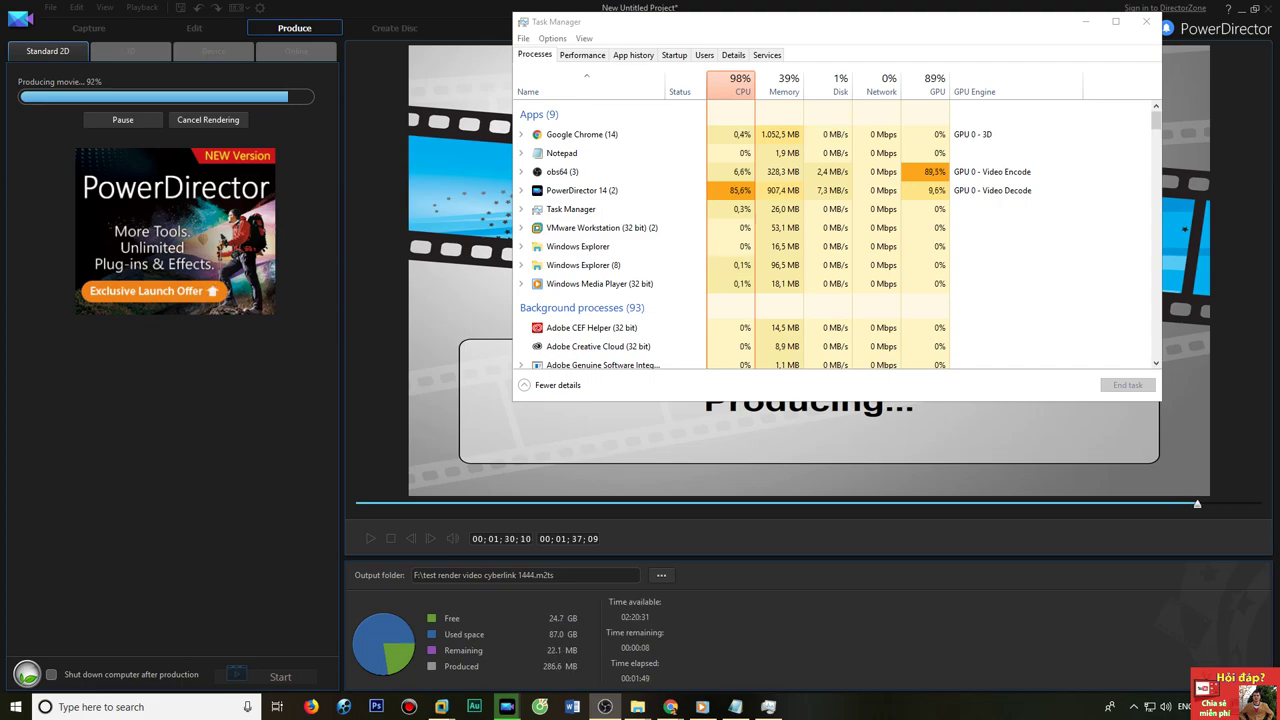
click(662, 537)
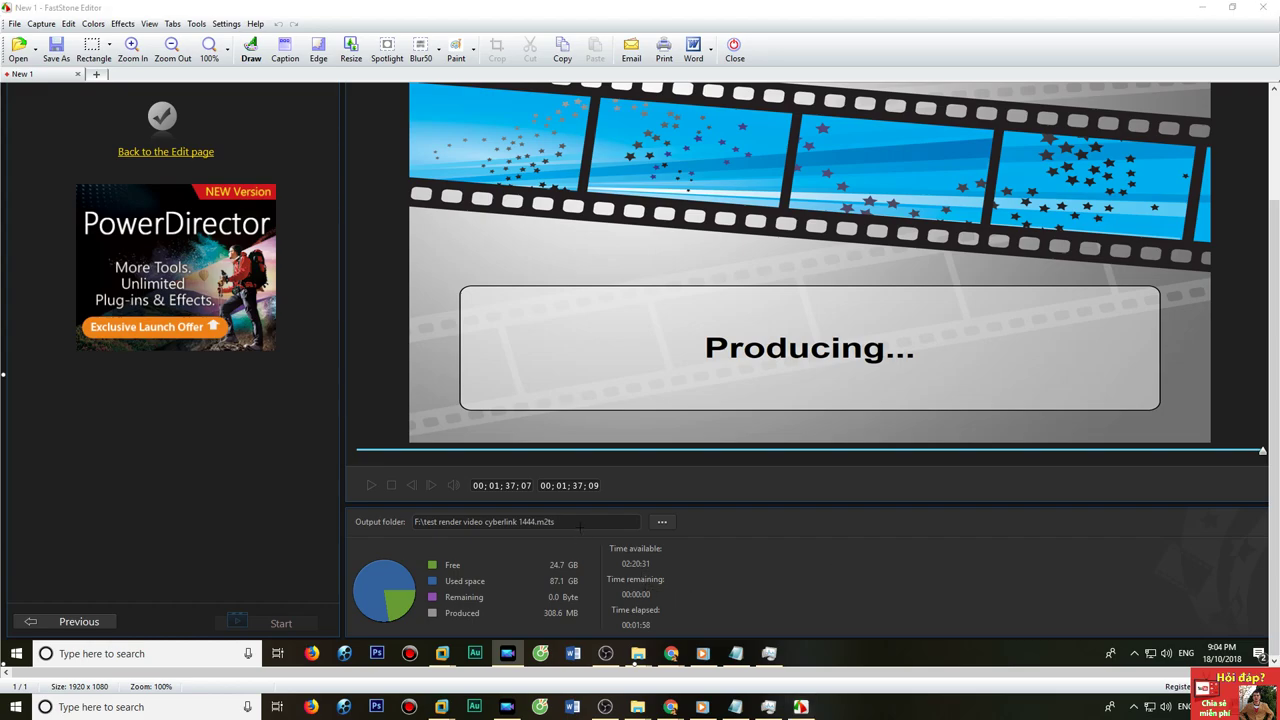
Save the finished-render screenshot as a PNG on the Desktop and close PowerDirector without saving.
scroll(640, 374, up, 3)
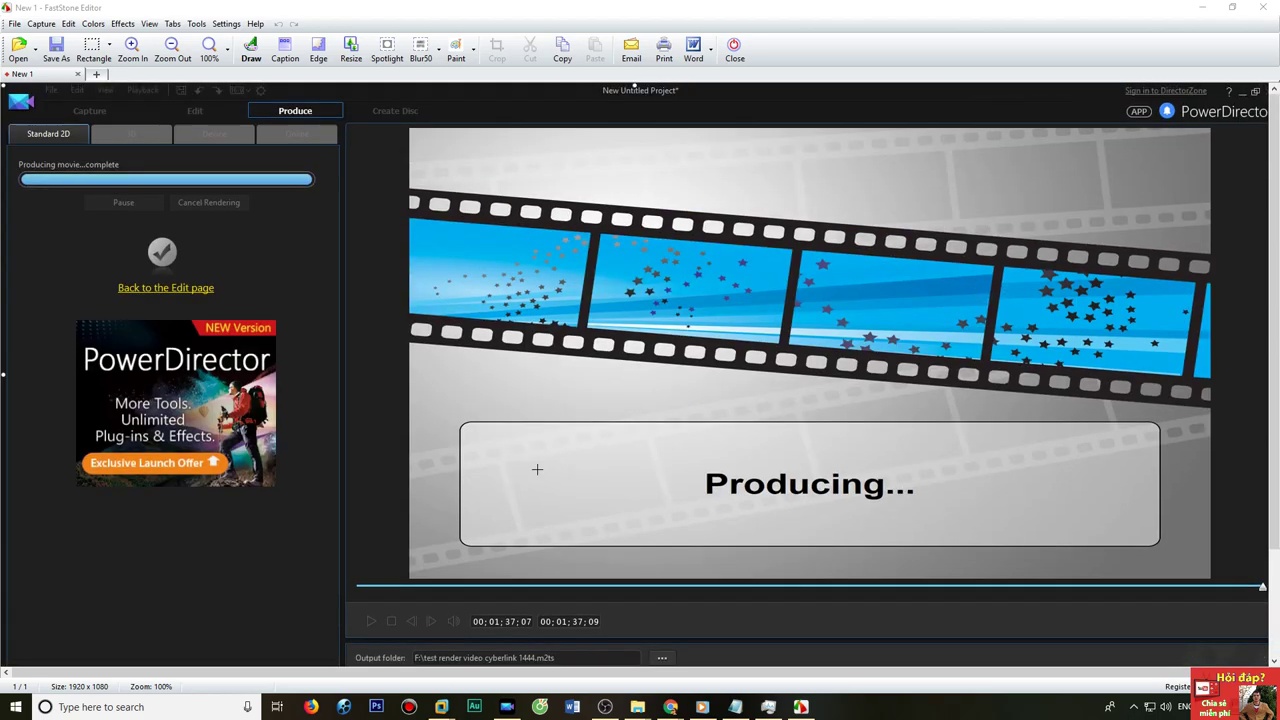
click(57, 50)
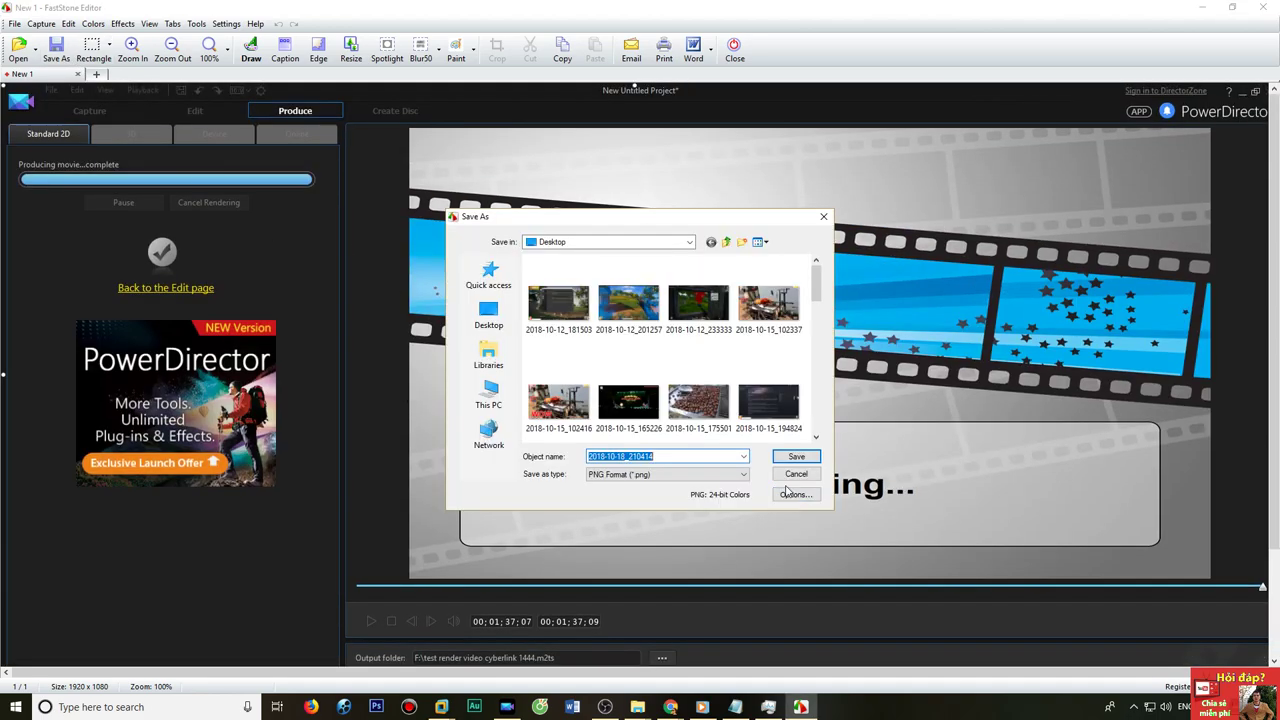
click(797, 455)
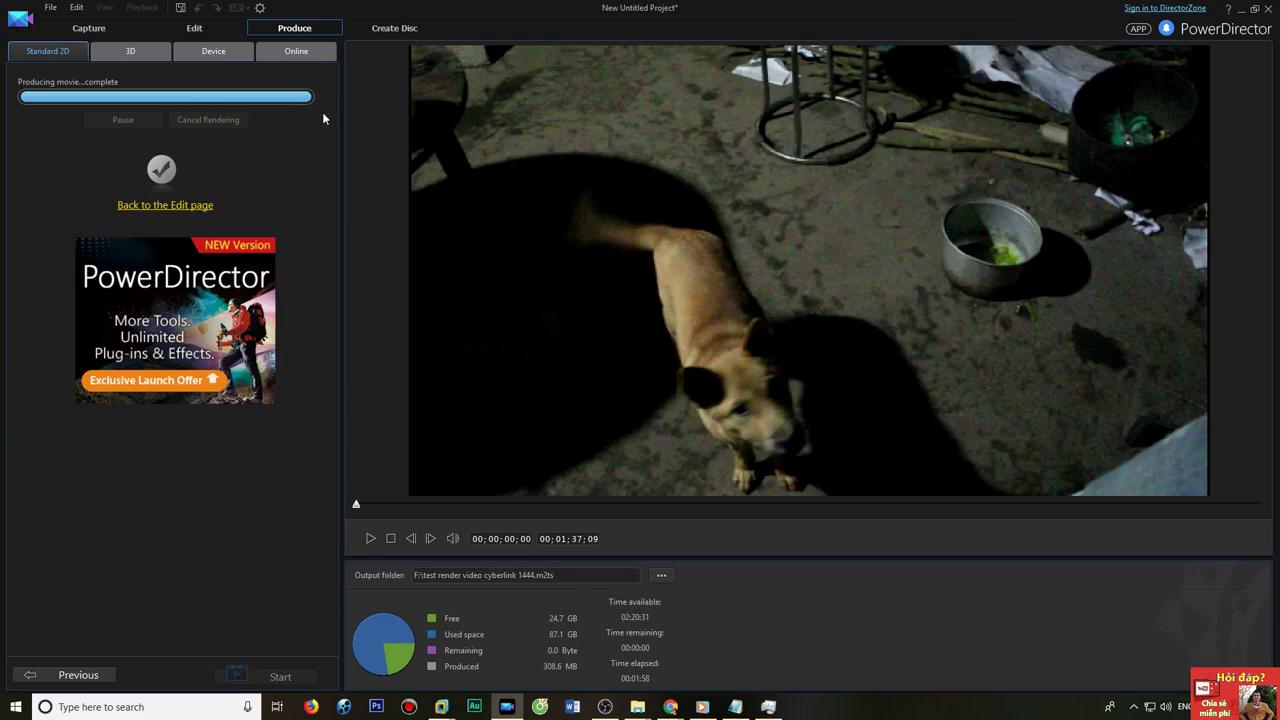
click(1268, 8)
click(688, 385)
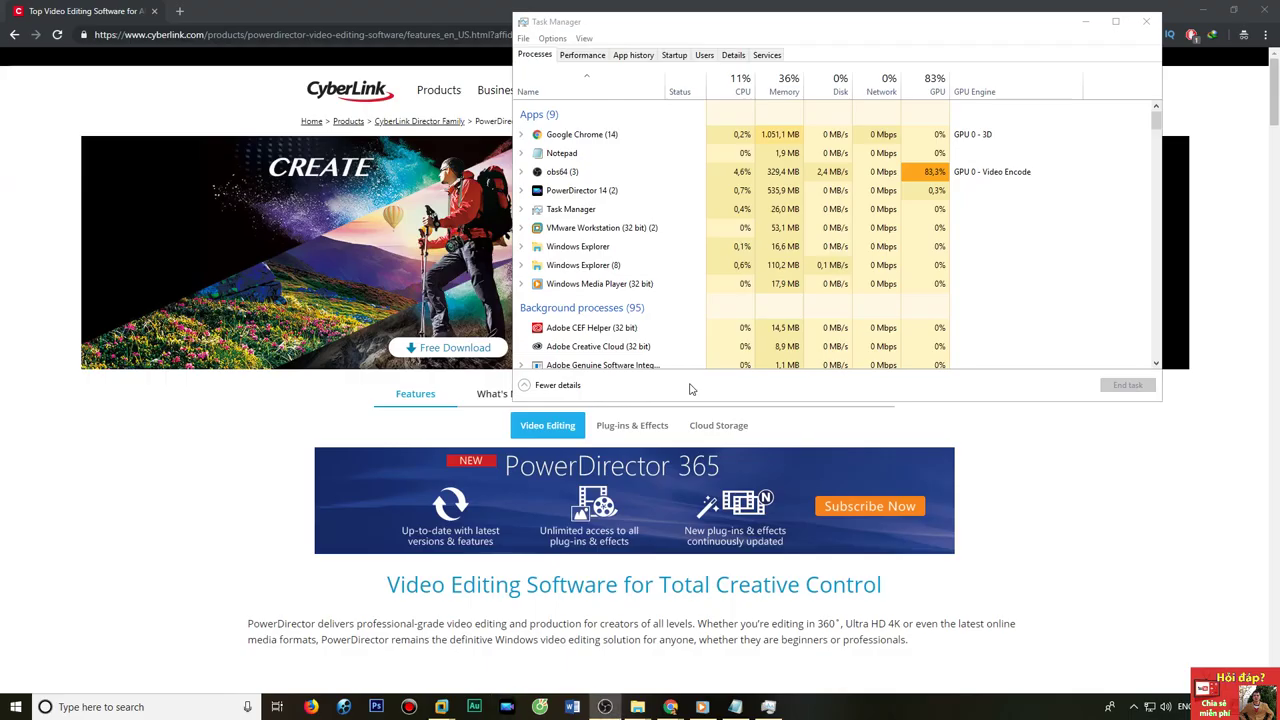
Launch Your Uninstaller! from Windows search and postpone its program update.
click(231, 457)
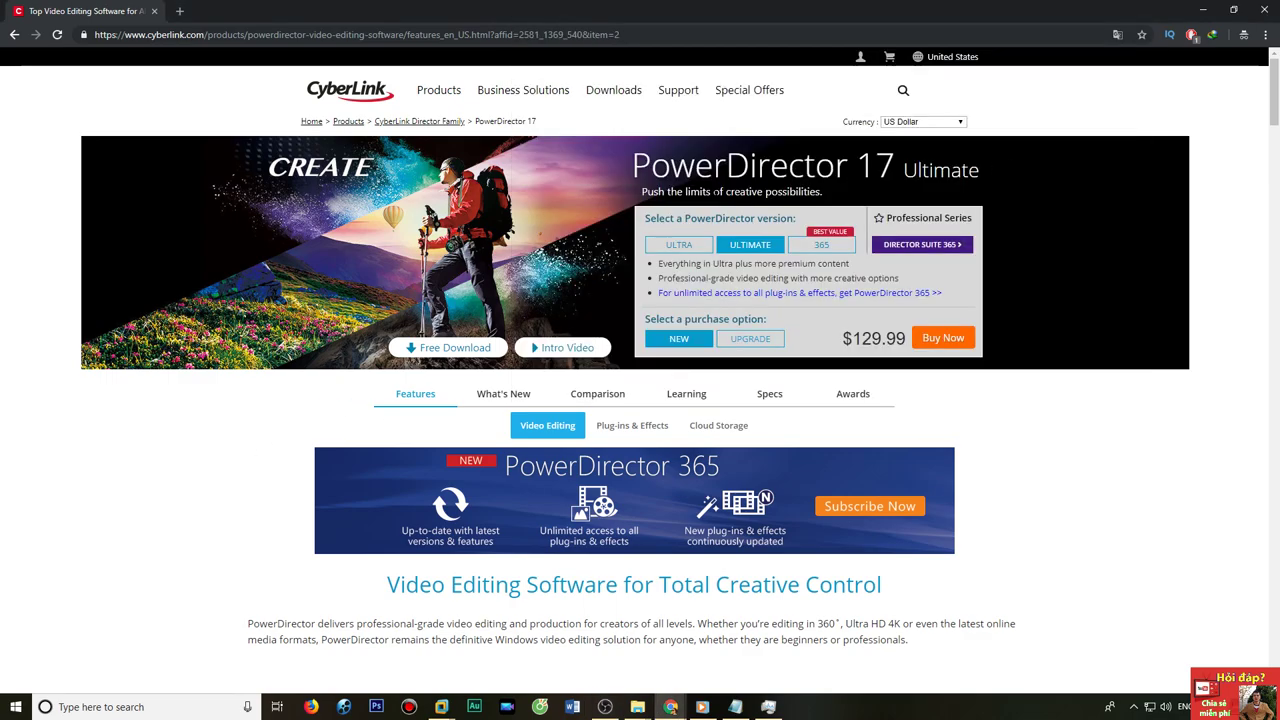
click(100, 707)
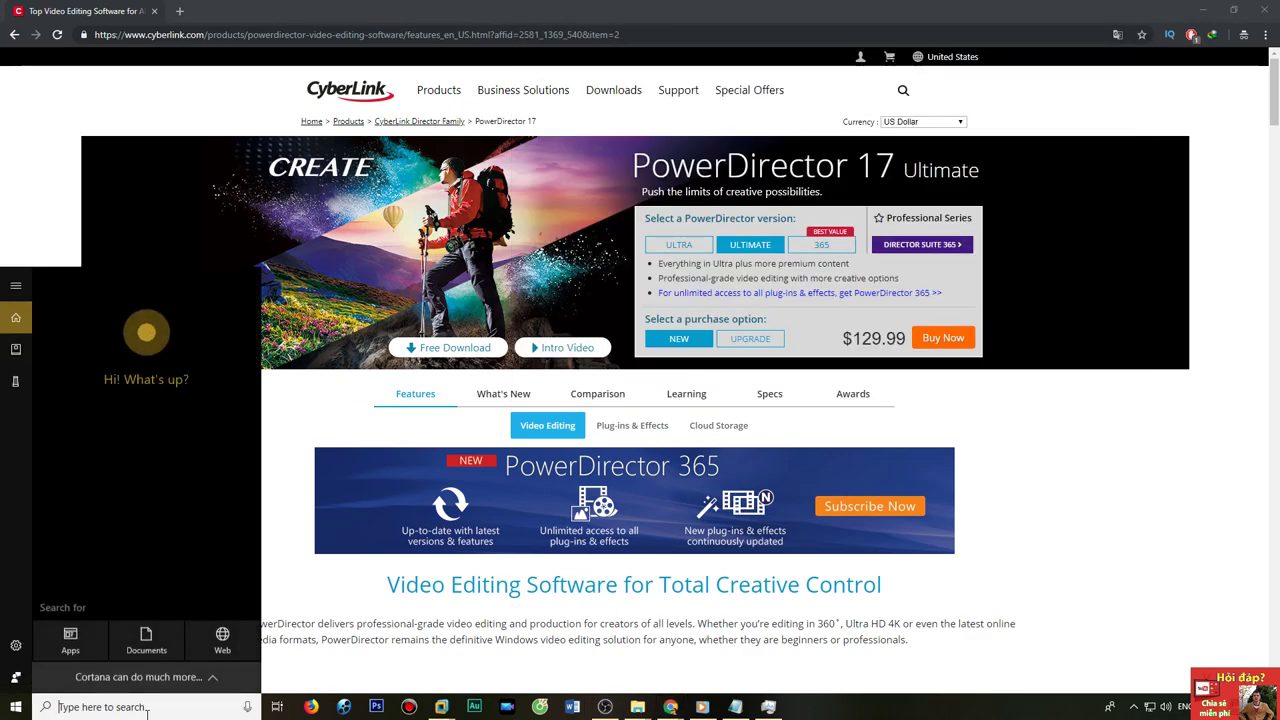
text(u)
key(BackSpace)
text(y)
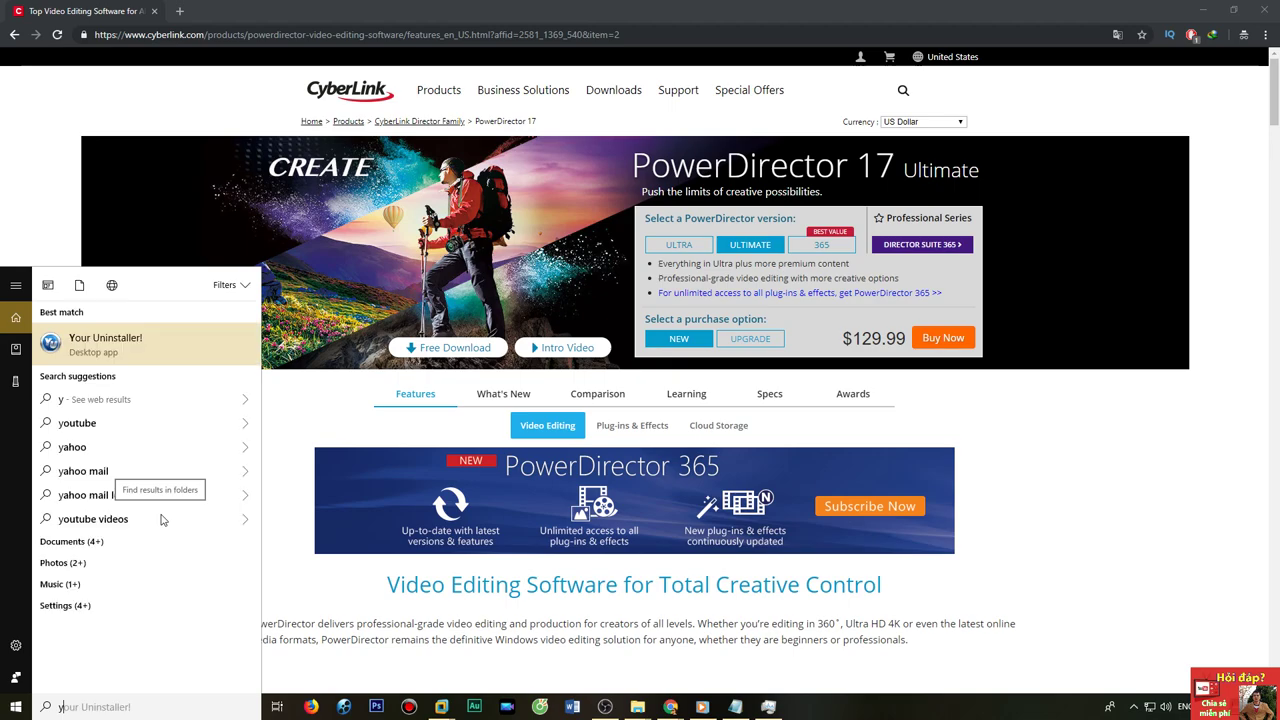
click(153, 353)
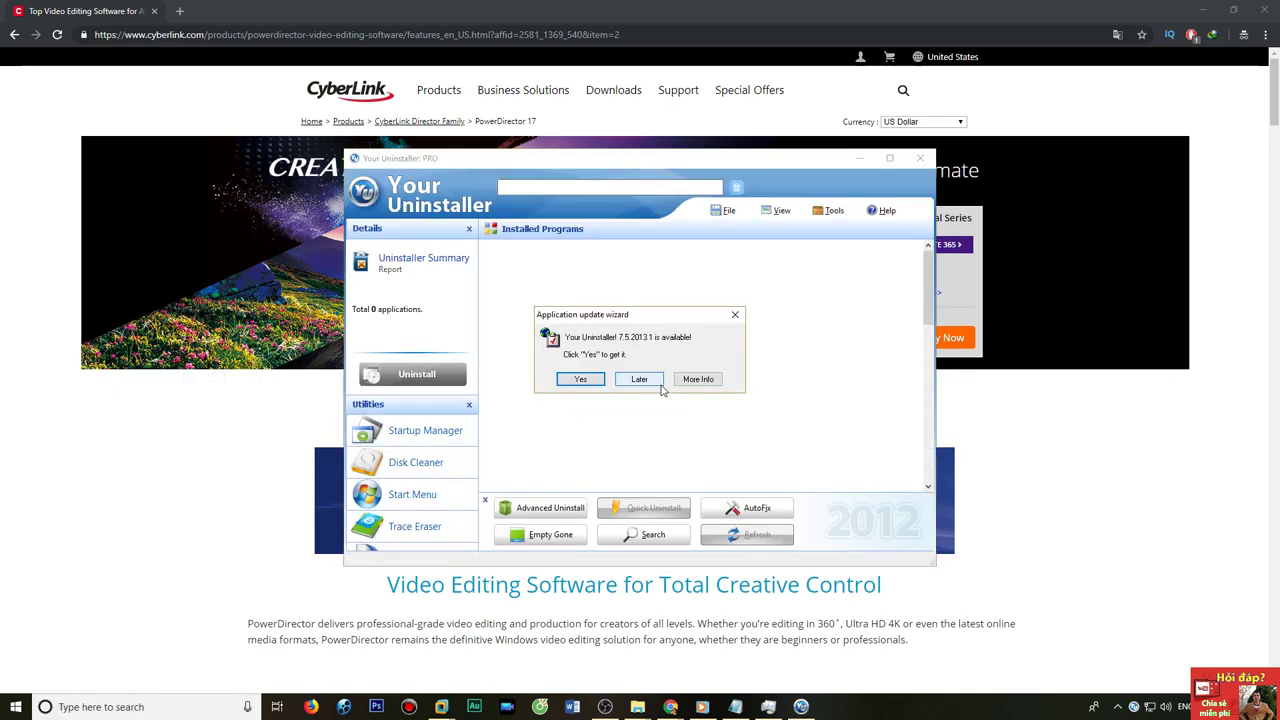
click(650, 380)
Start uninstalling CyberLink PowerDirector 14, dismissing the error report and continuing the wizard.
click(504, 275)
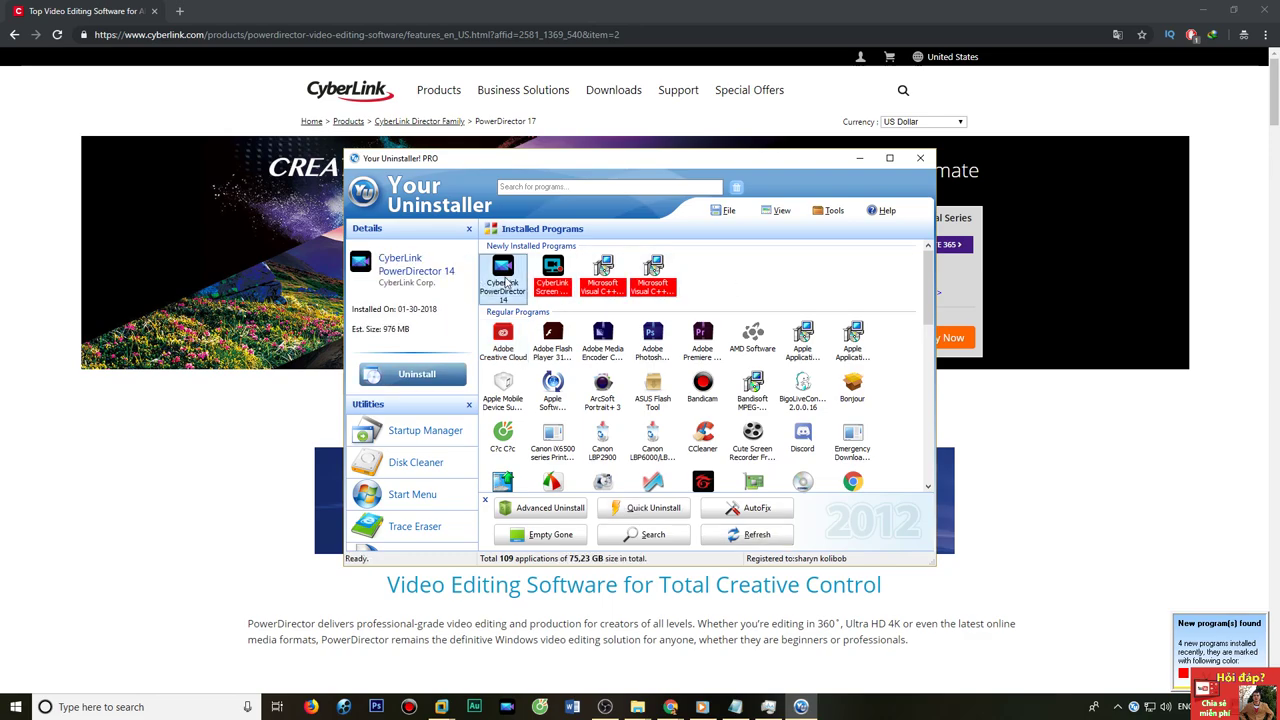
right_click(505, 282)
click(540, 292)
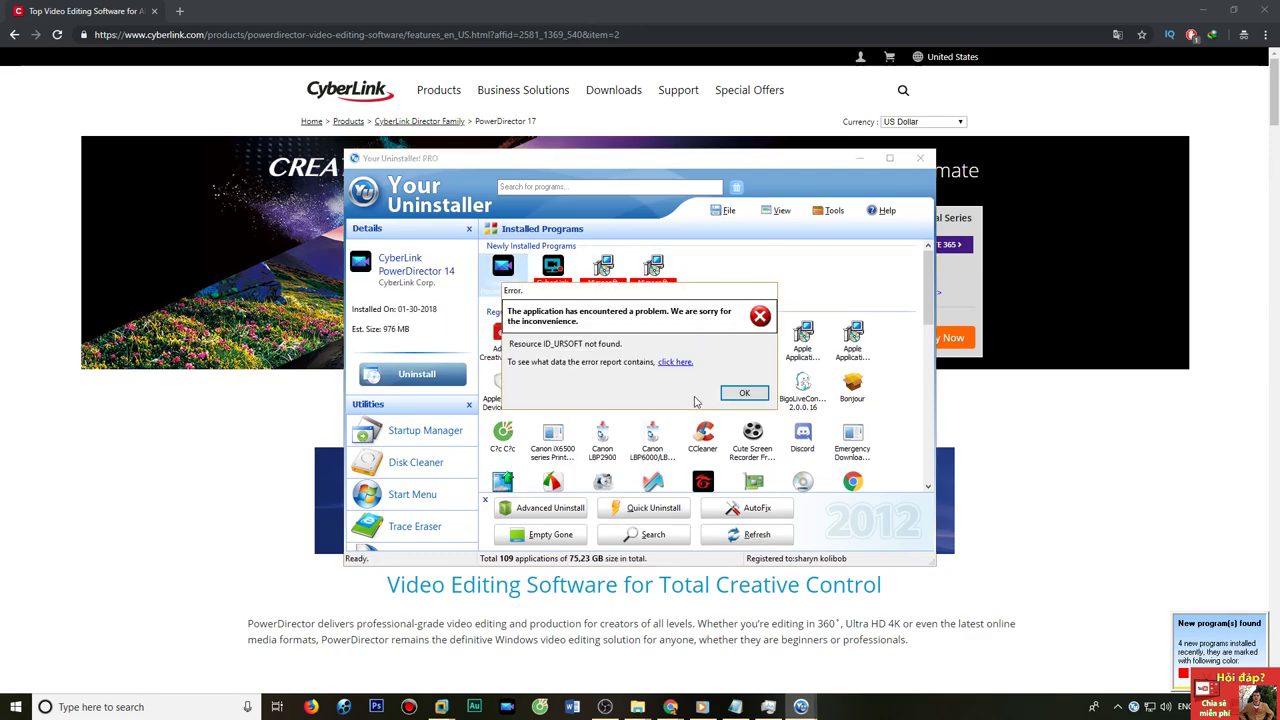
click(745, 393)
click(742, 495)
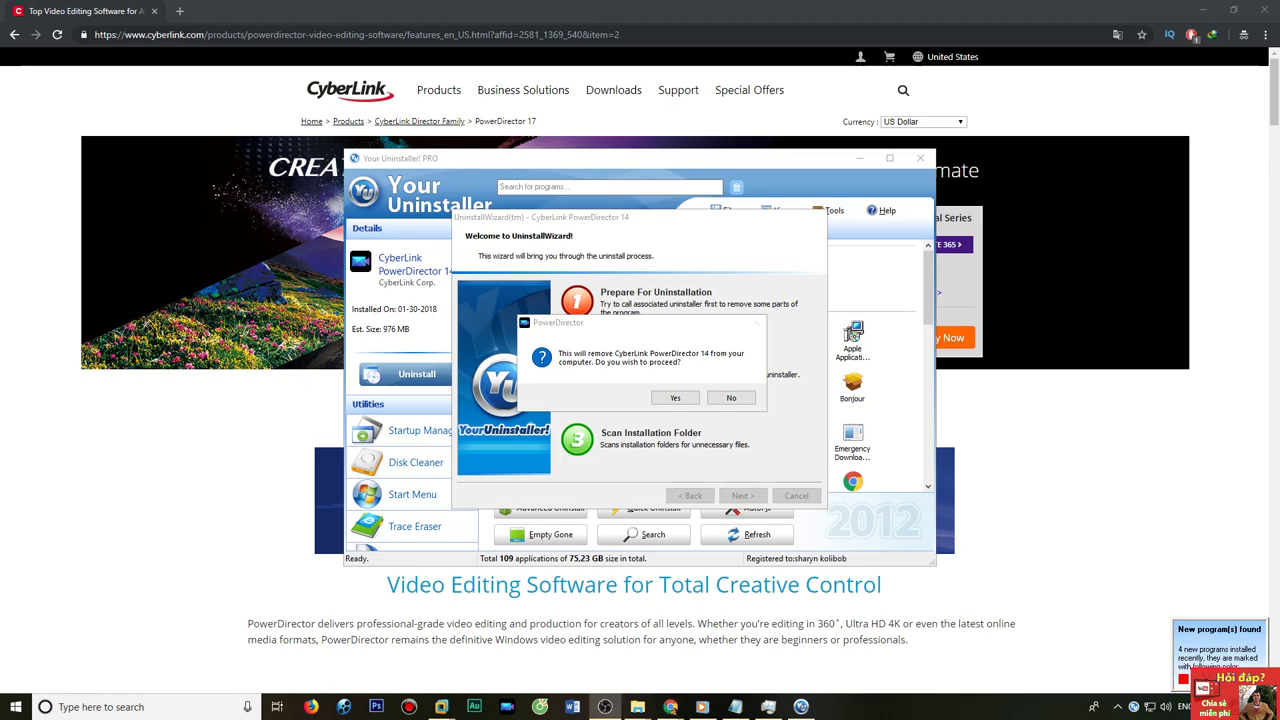
Confirm removing CyberLink PowerDirector 14 and bring up the successful-uninstall message.
click(676, 398)
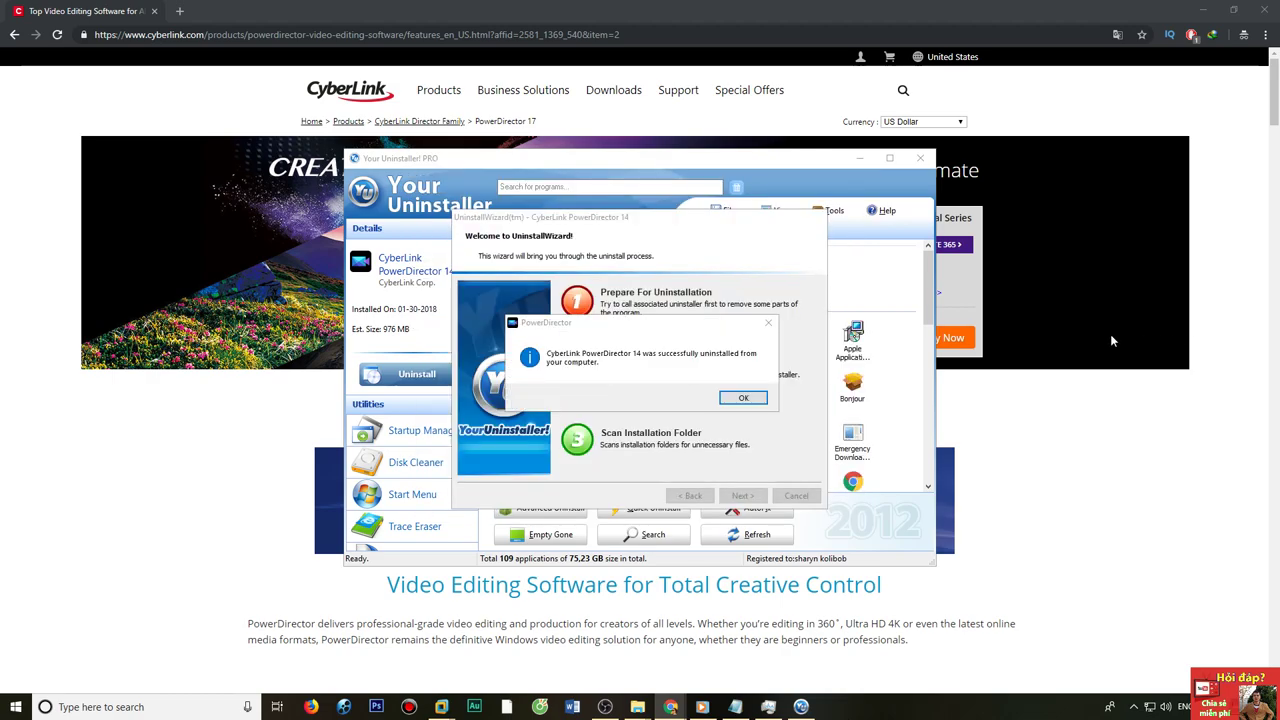
click(743, 400)
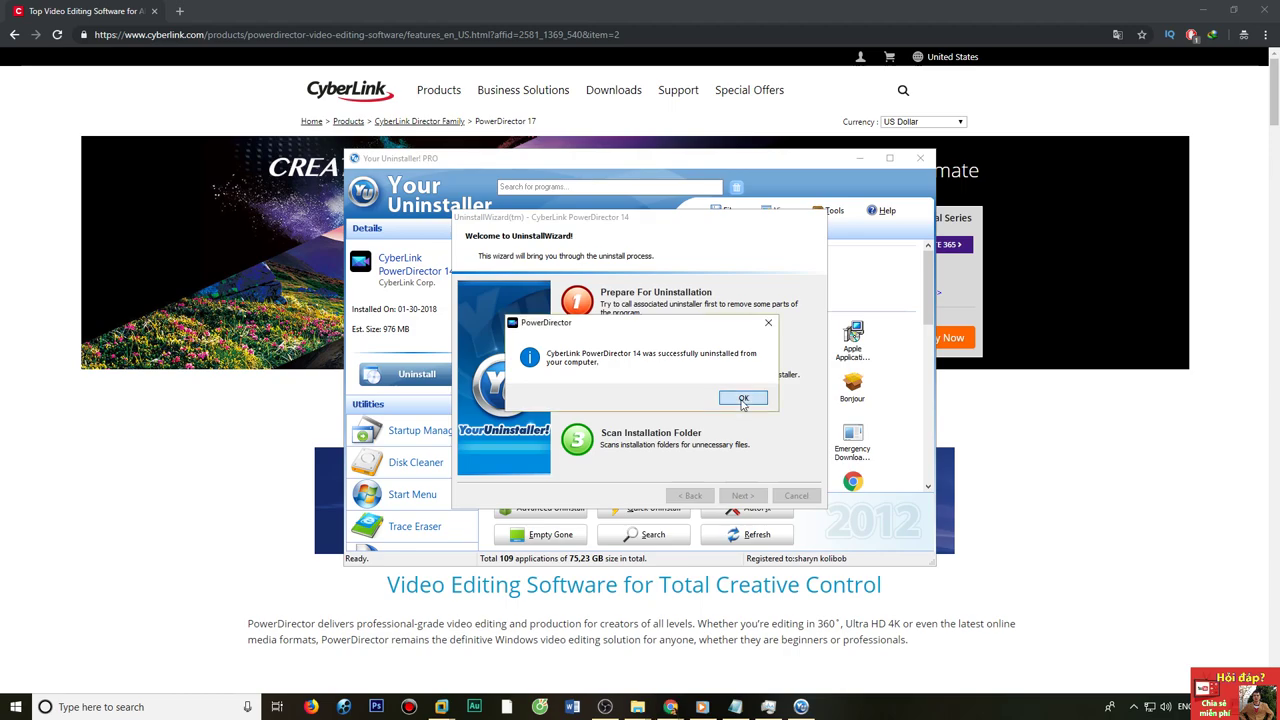
Remove PowerDirector 14's leftover registry entries, finish the wizard, and minimize Your Uninstaller!
click(743, 400)
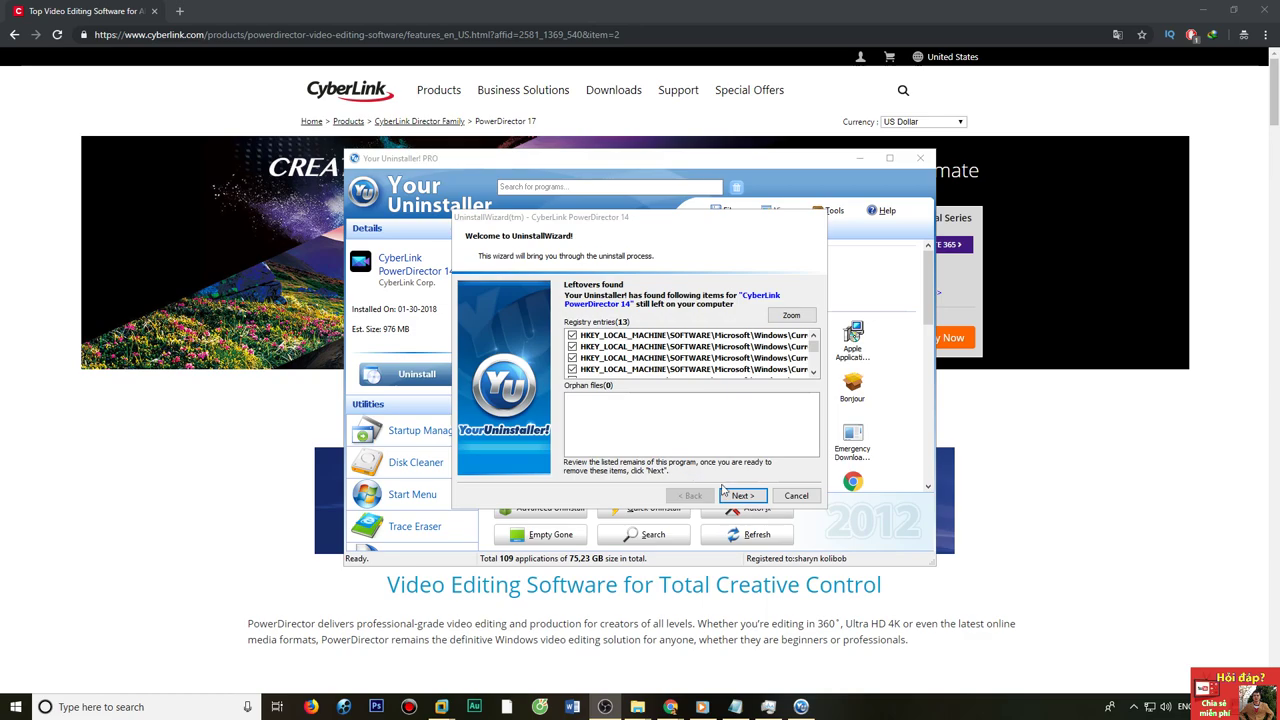
click(738, 495)
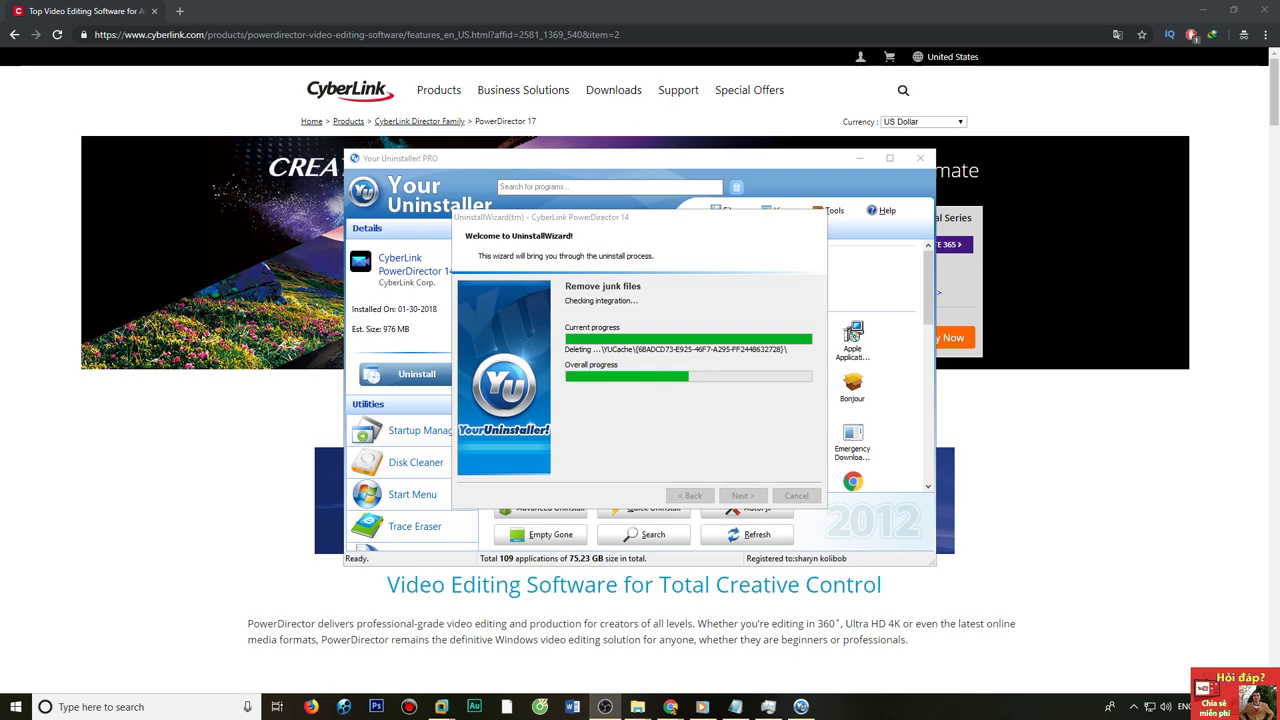
key(alt+Tab)
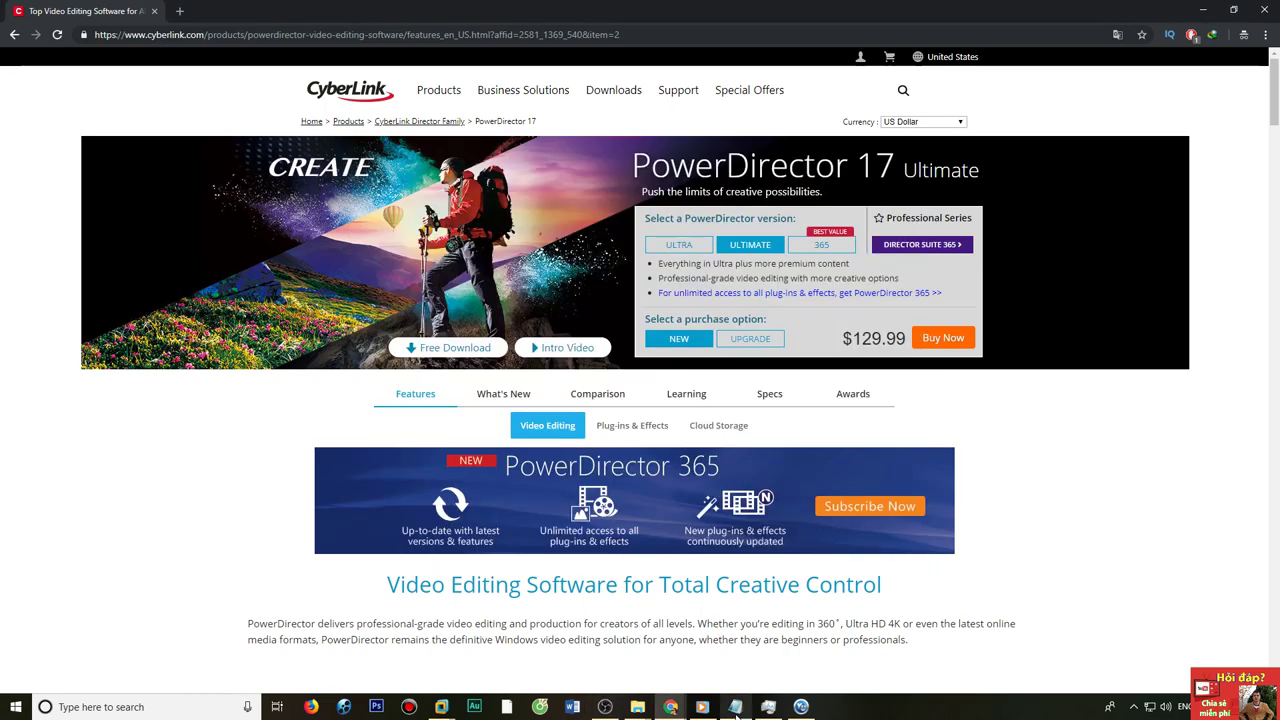
click(800, 706)
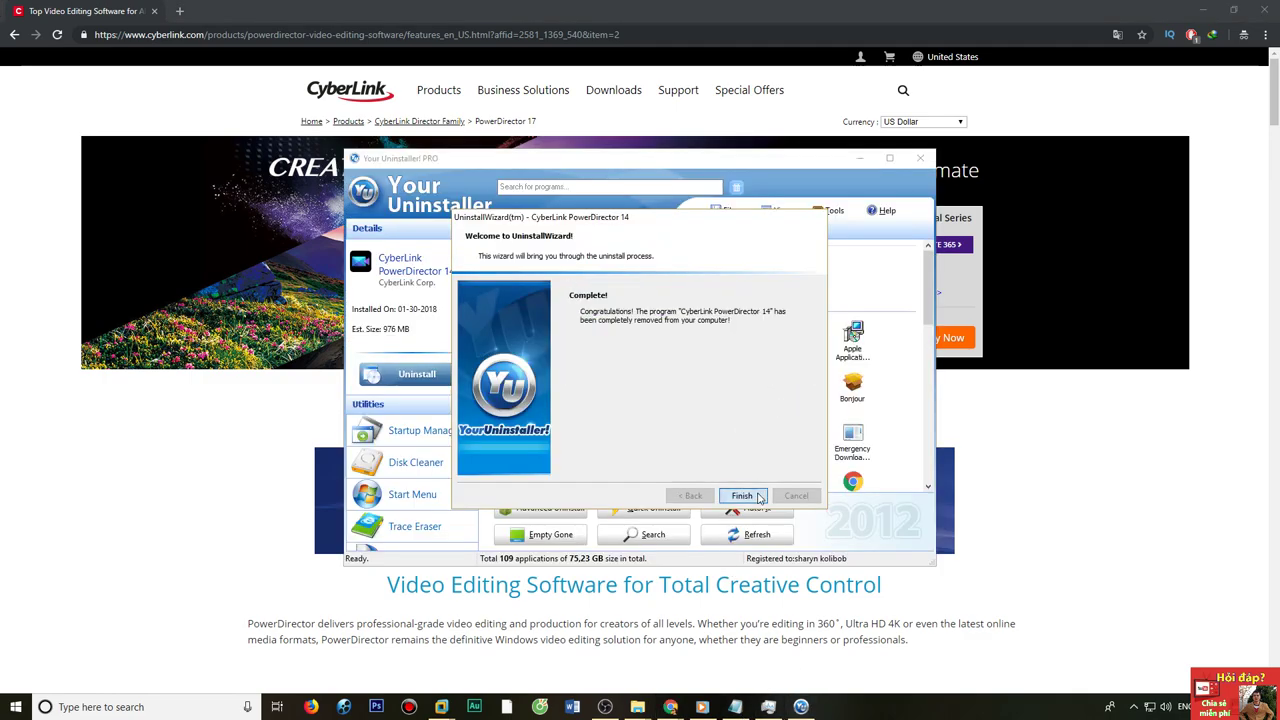
click(742, 495)
right_click(685, 277)
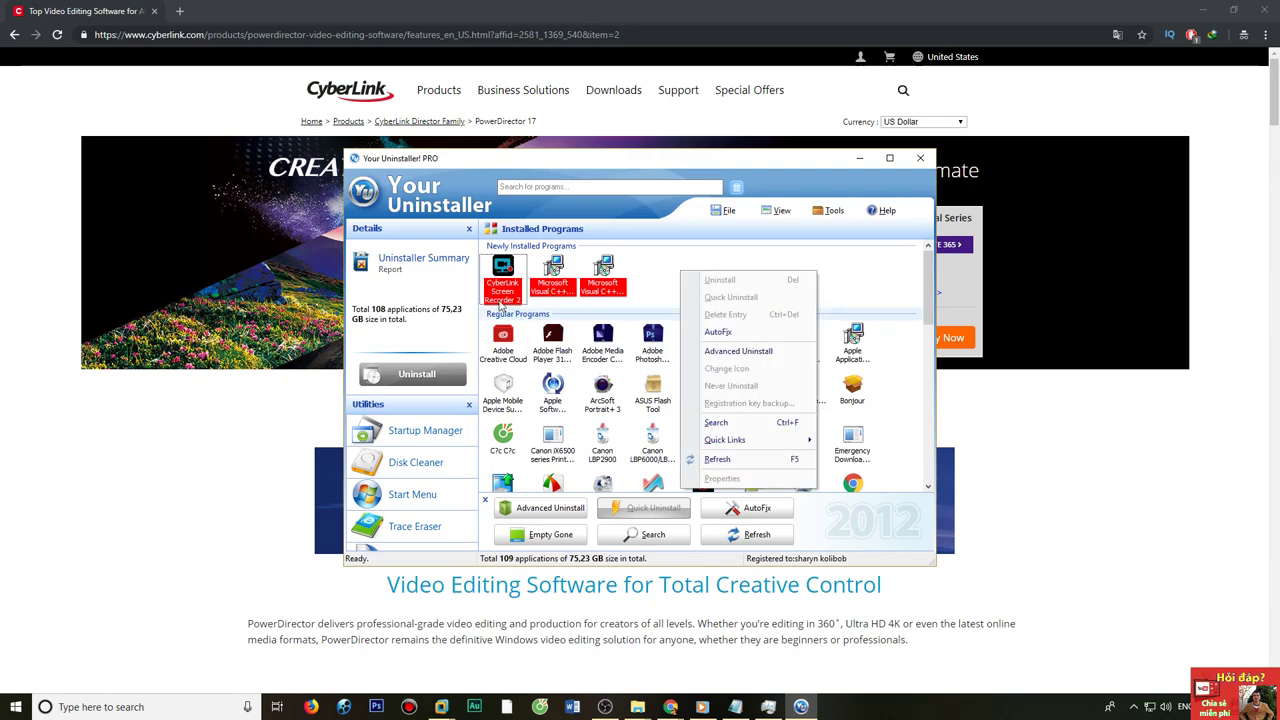
key(Escape)
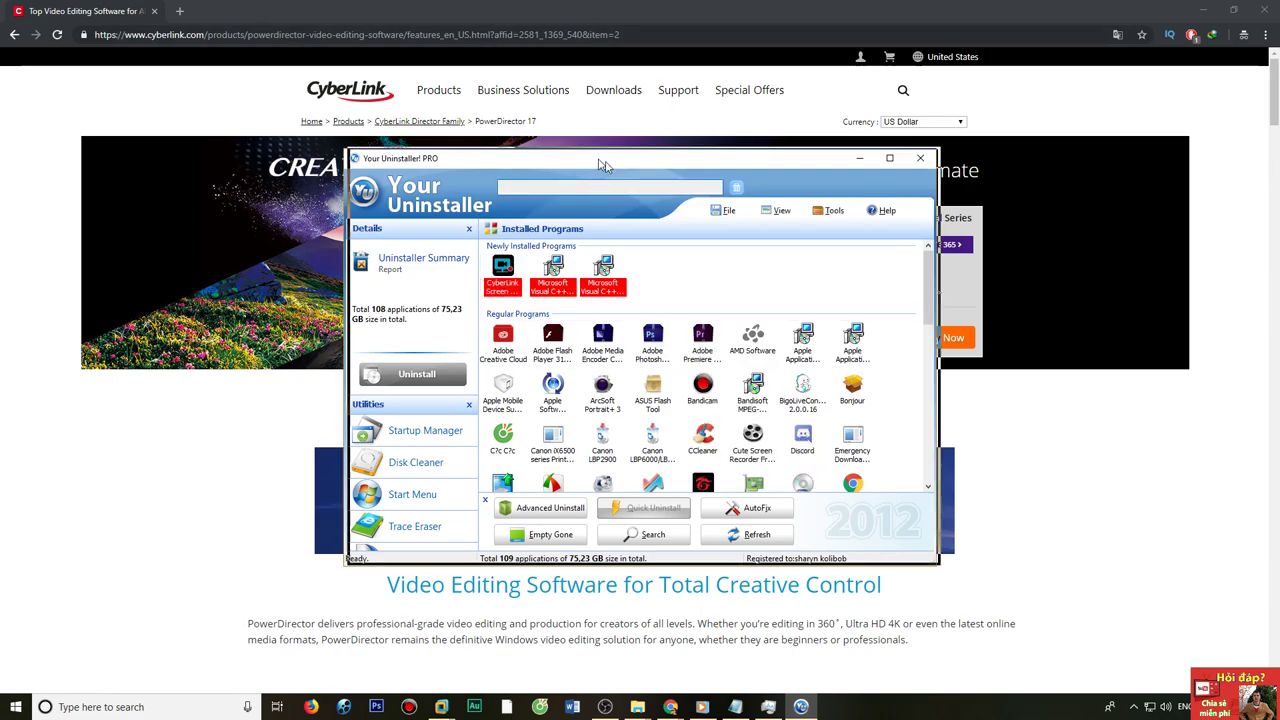
click(859, 158)
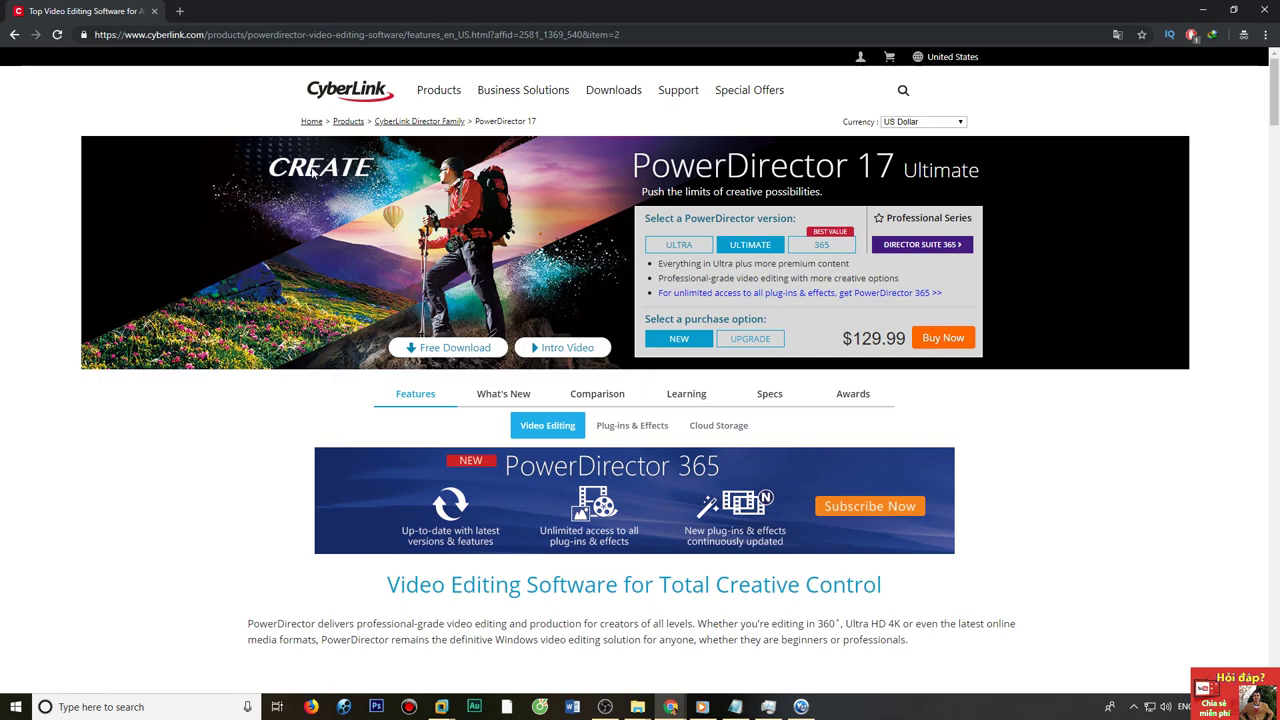
Load the CyberLink home page via its logo and bring up the Products menu.
click(370, 99)
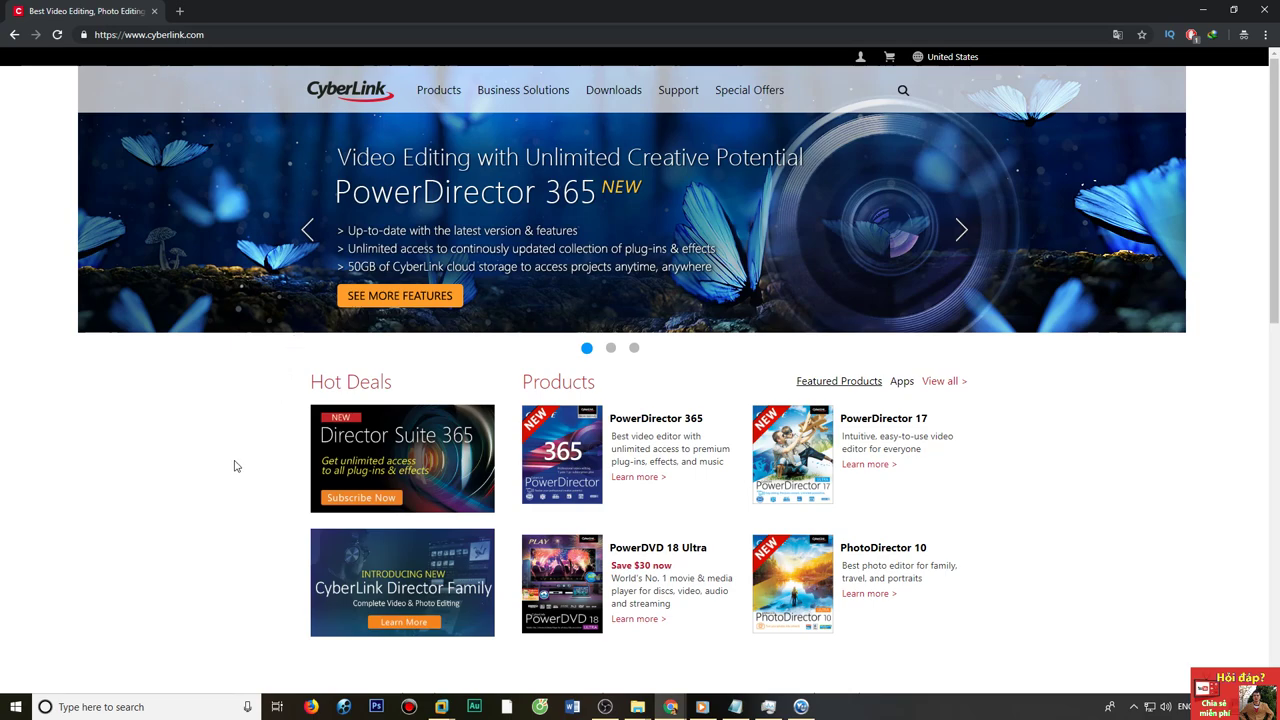
scroll(234, 457, down, 1)
scroll(282, 440, up, 1)
mouse_move(447, 90)
On the PowerDirector 17 page, compare Ultra and Ultimate, new and upgrade, ending on Ultra new at $99.99.
click(889, 424)
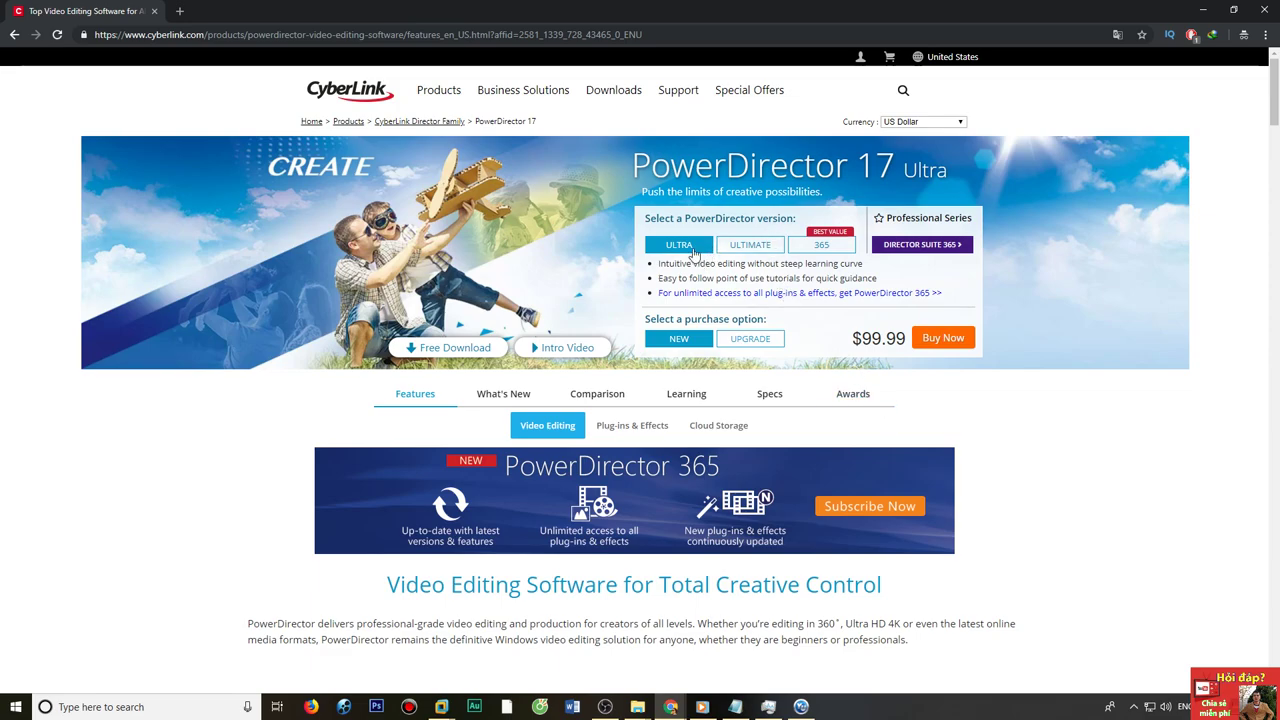
click(738, 250)
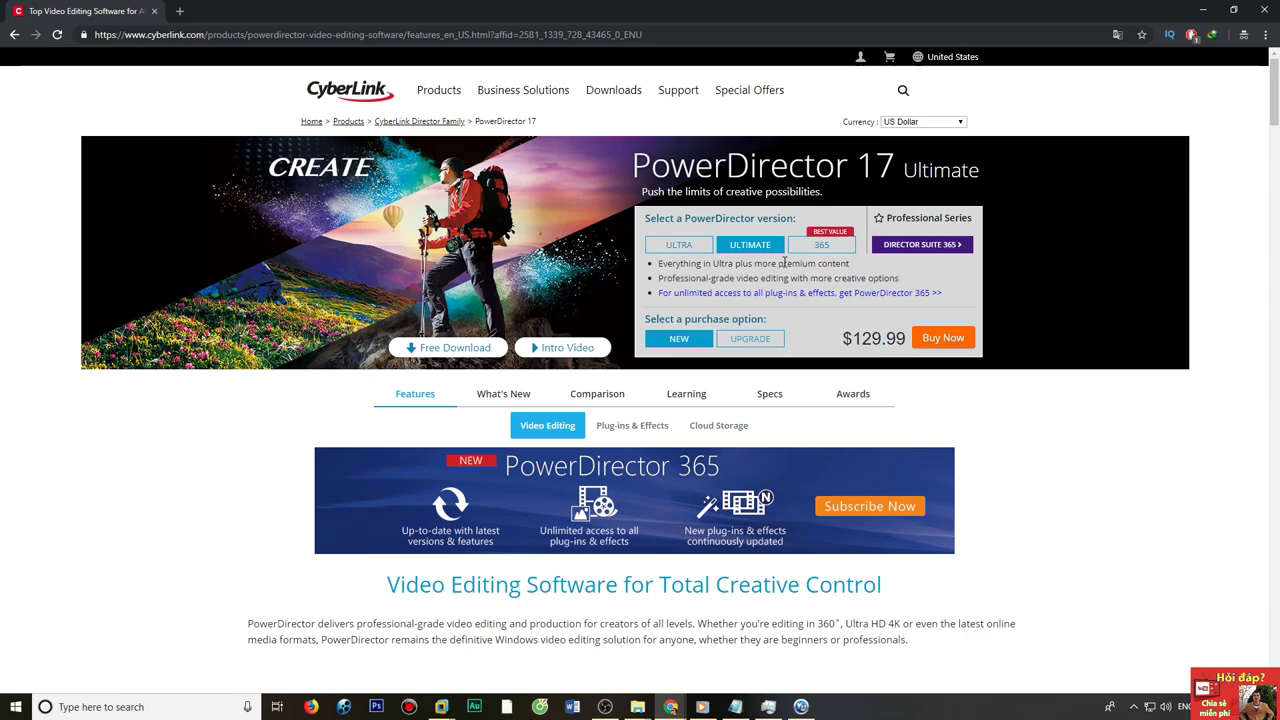
click(776, 343)
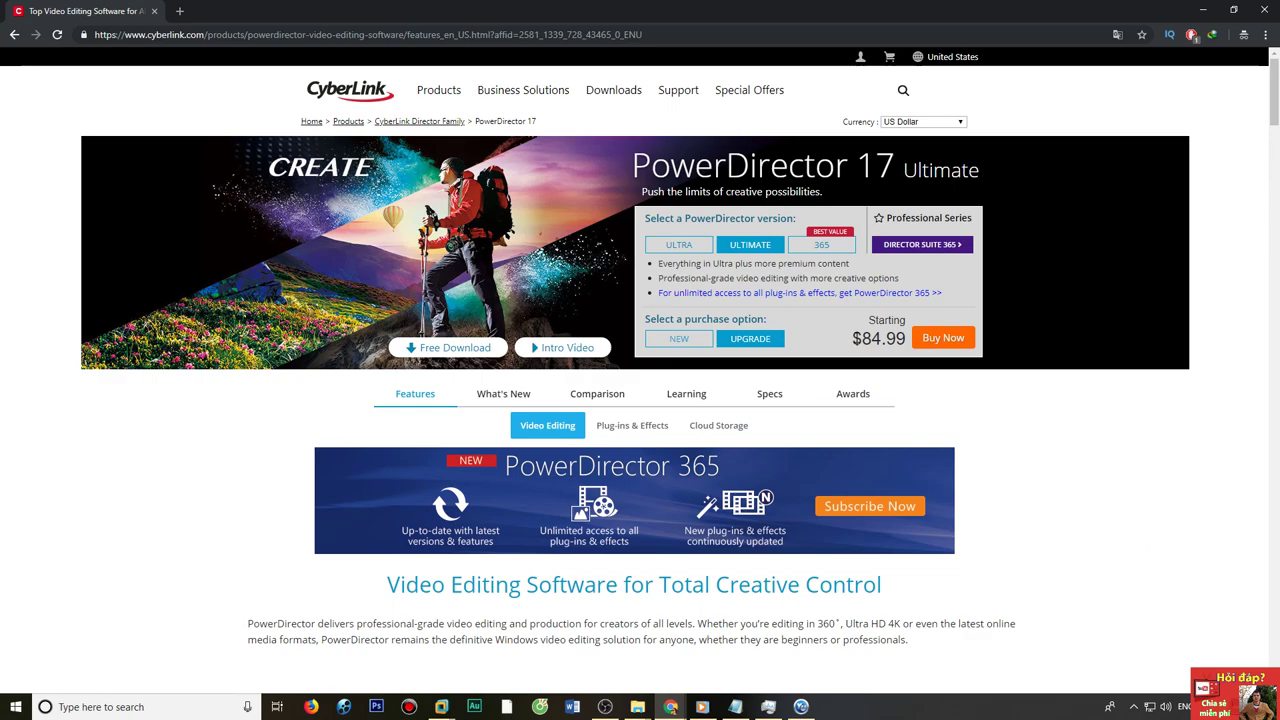
click(679, 246)
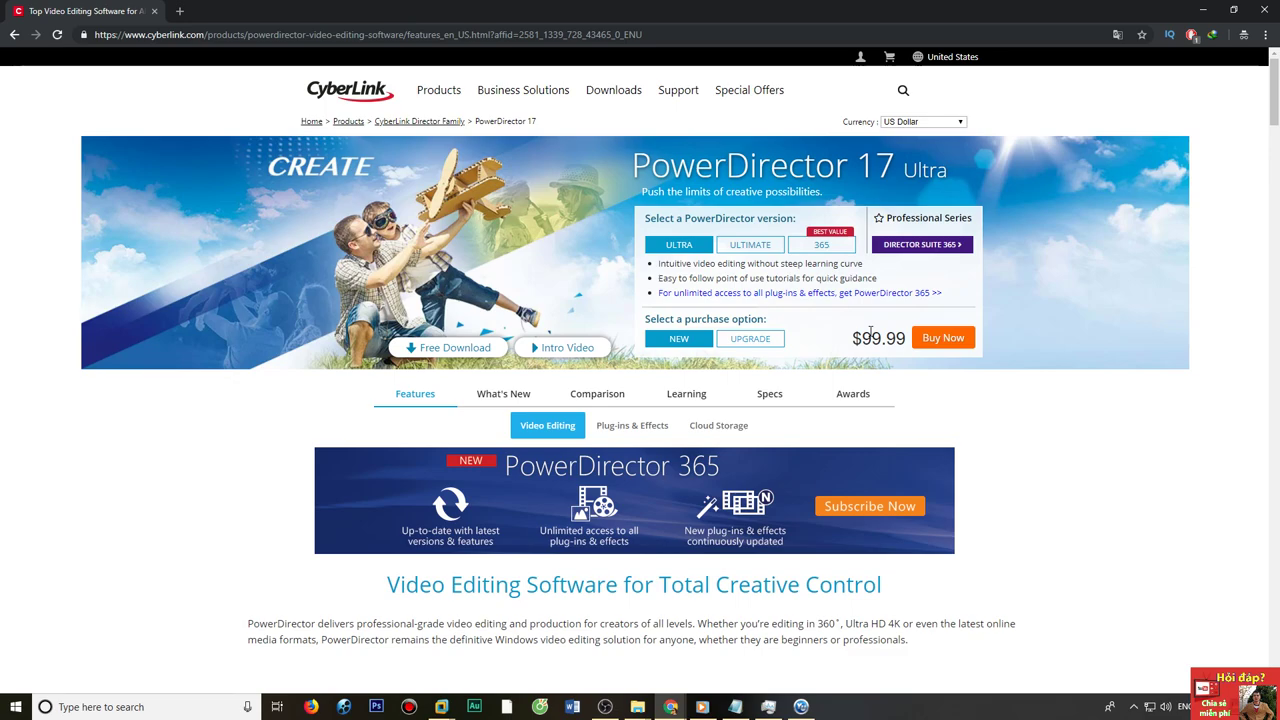
click(748, 249)
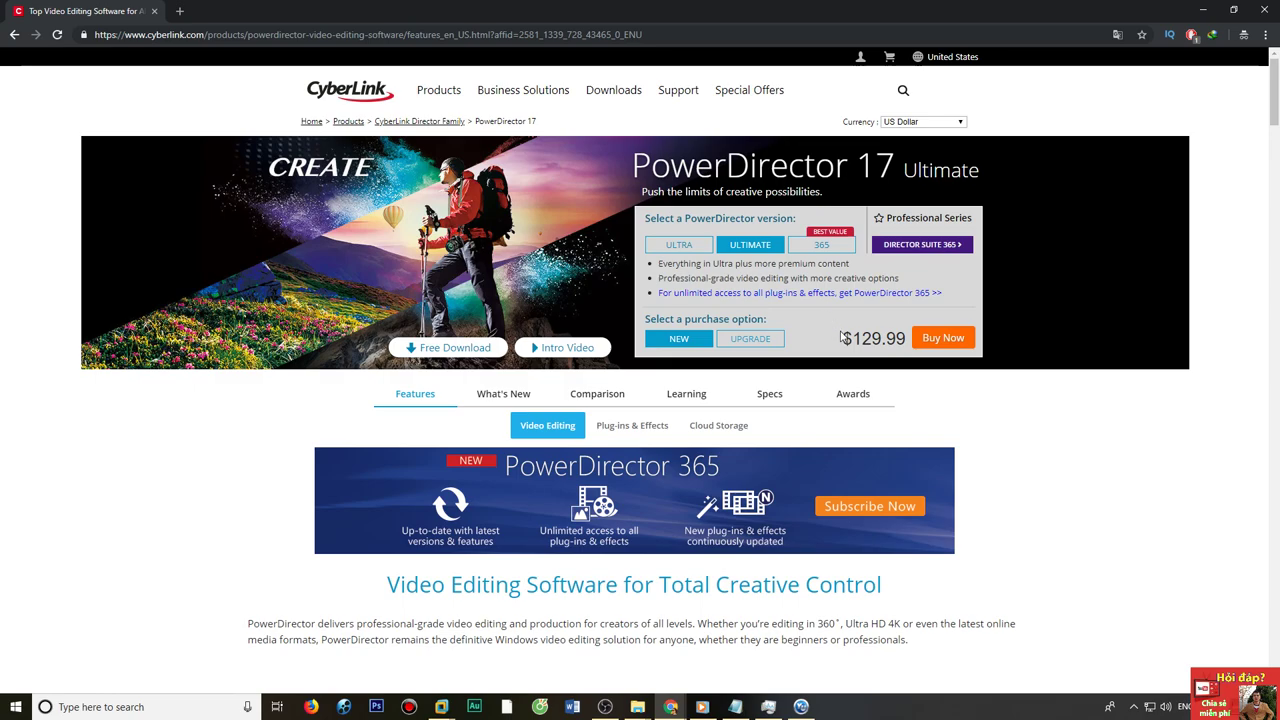
click(700, 249)
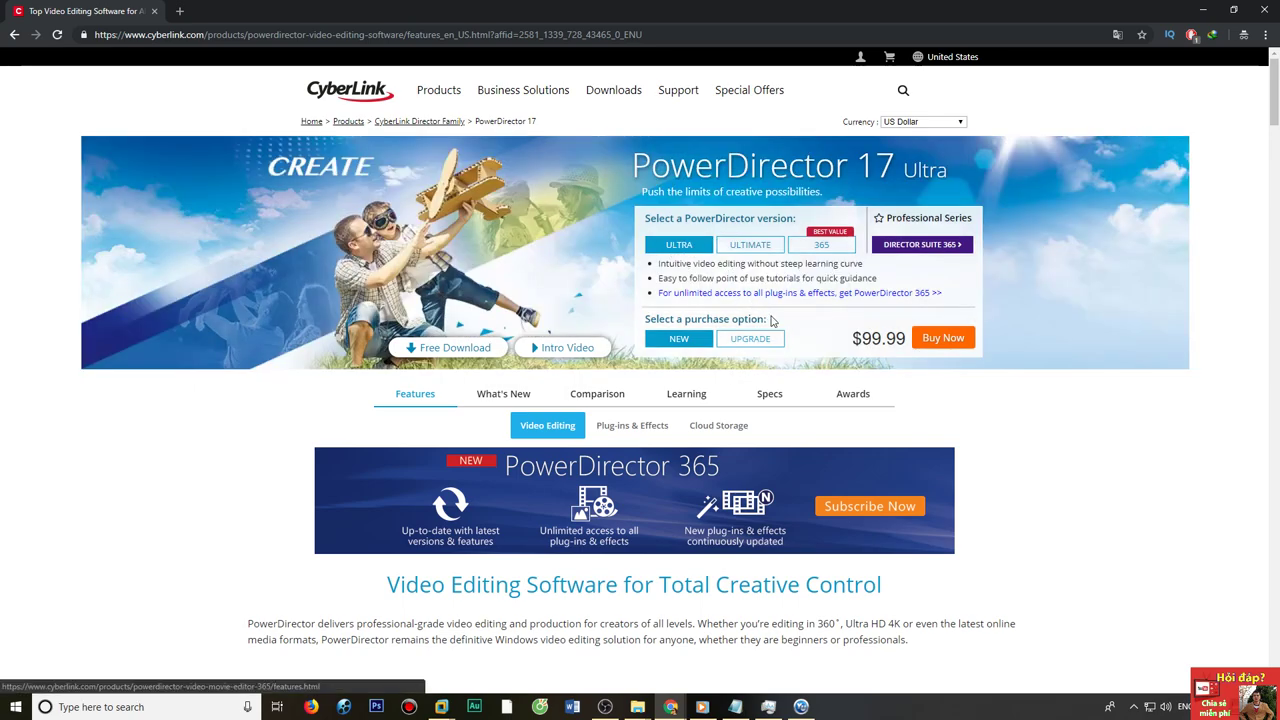
click(740, 246)
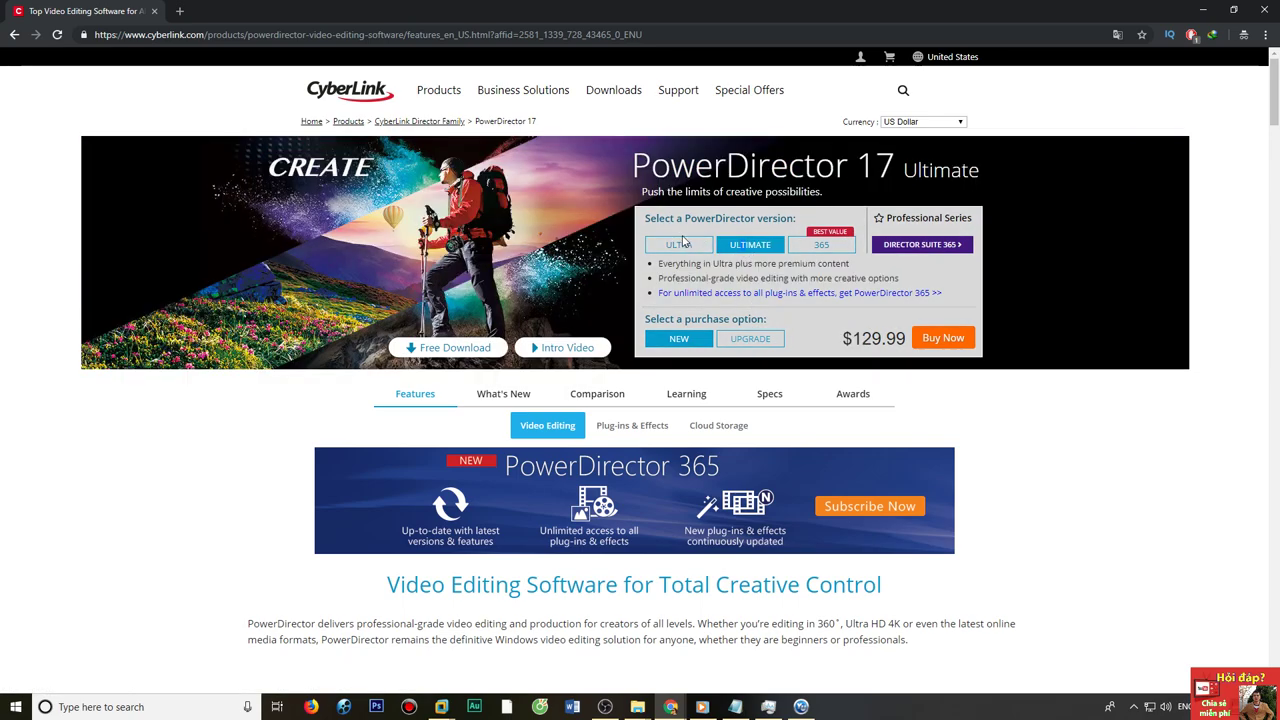
click(684, 243)
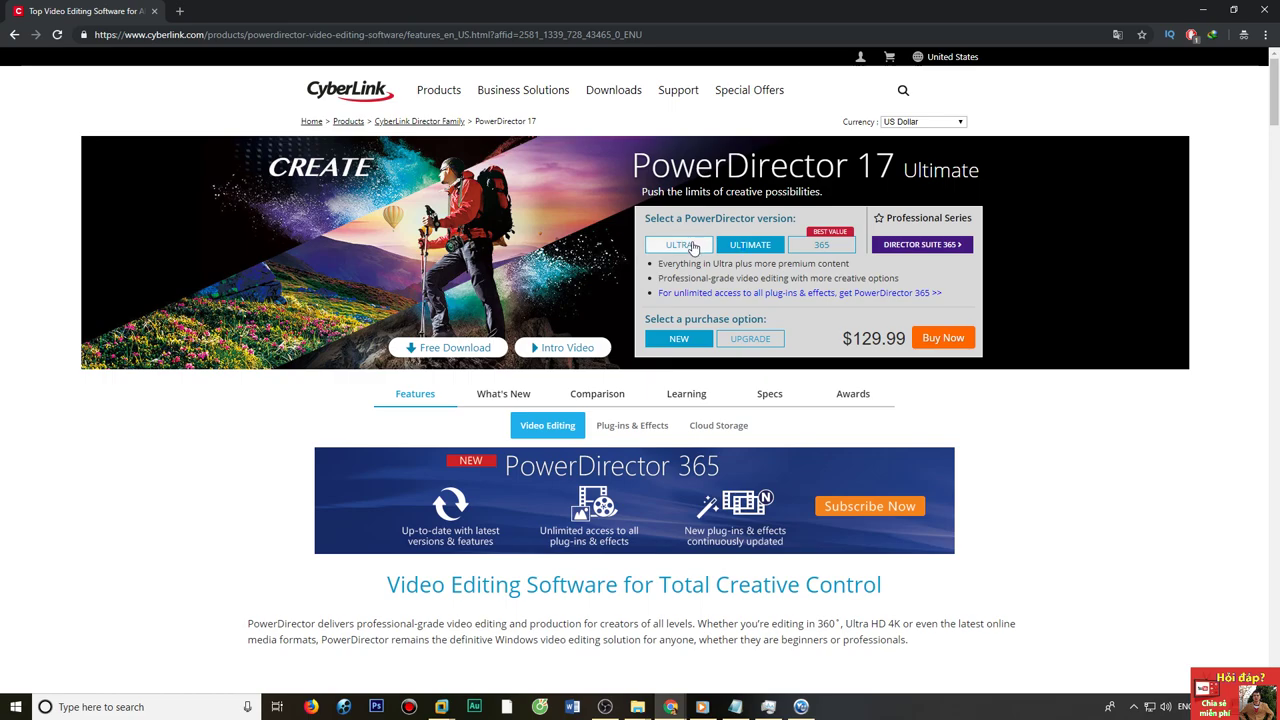
click(729, 249)
click(676, 250)
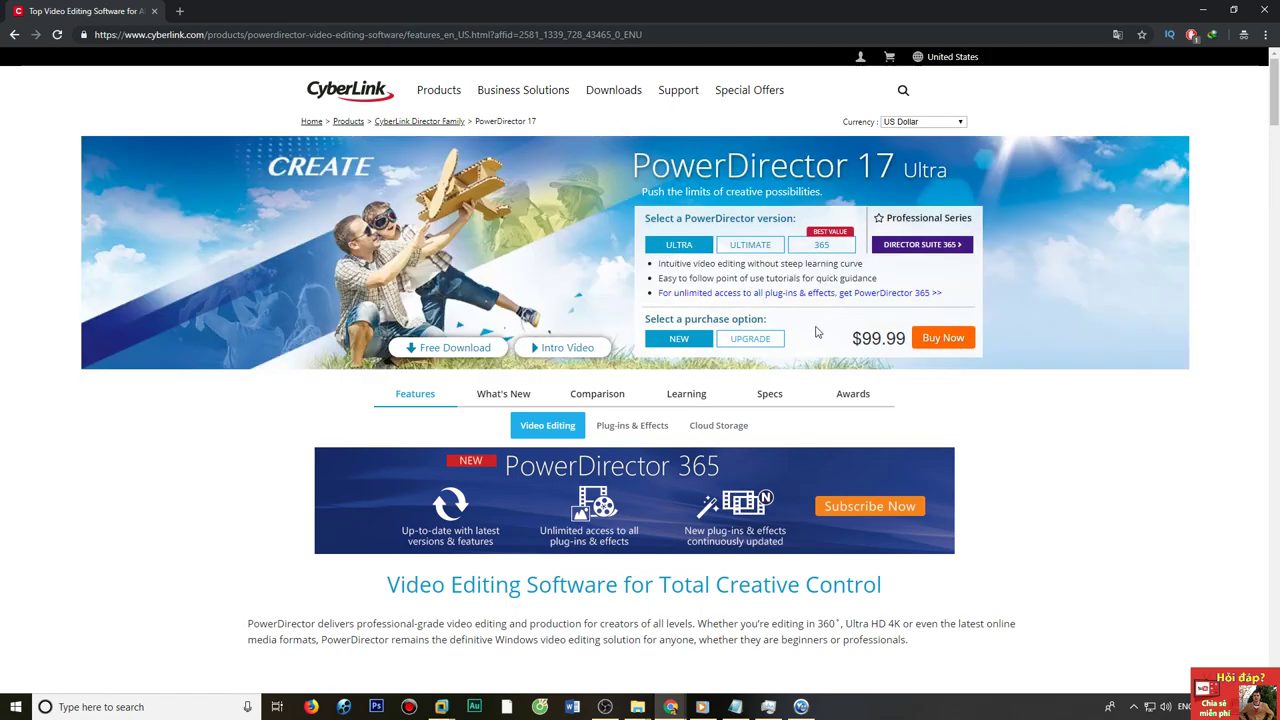
Fill the free trial form with the user's name and e-mail address, and submit with Agree & Download.
click(468, 343)
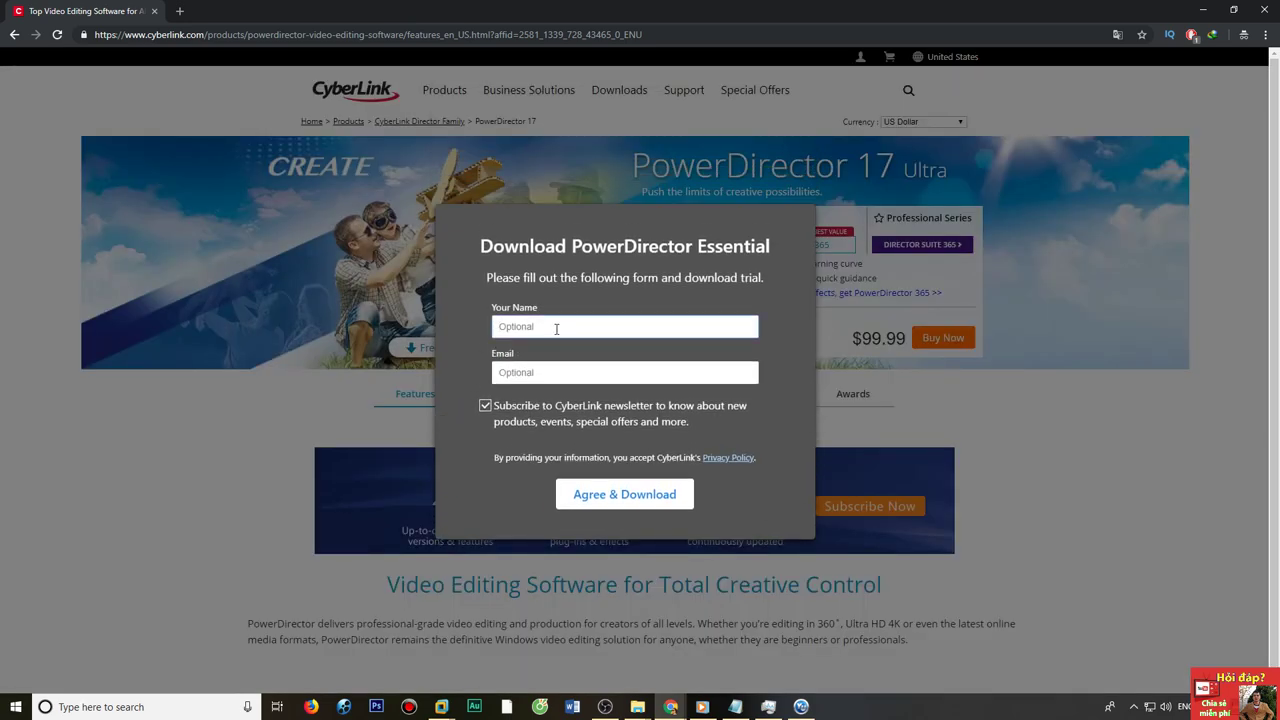
key(Tab)
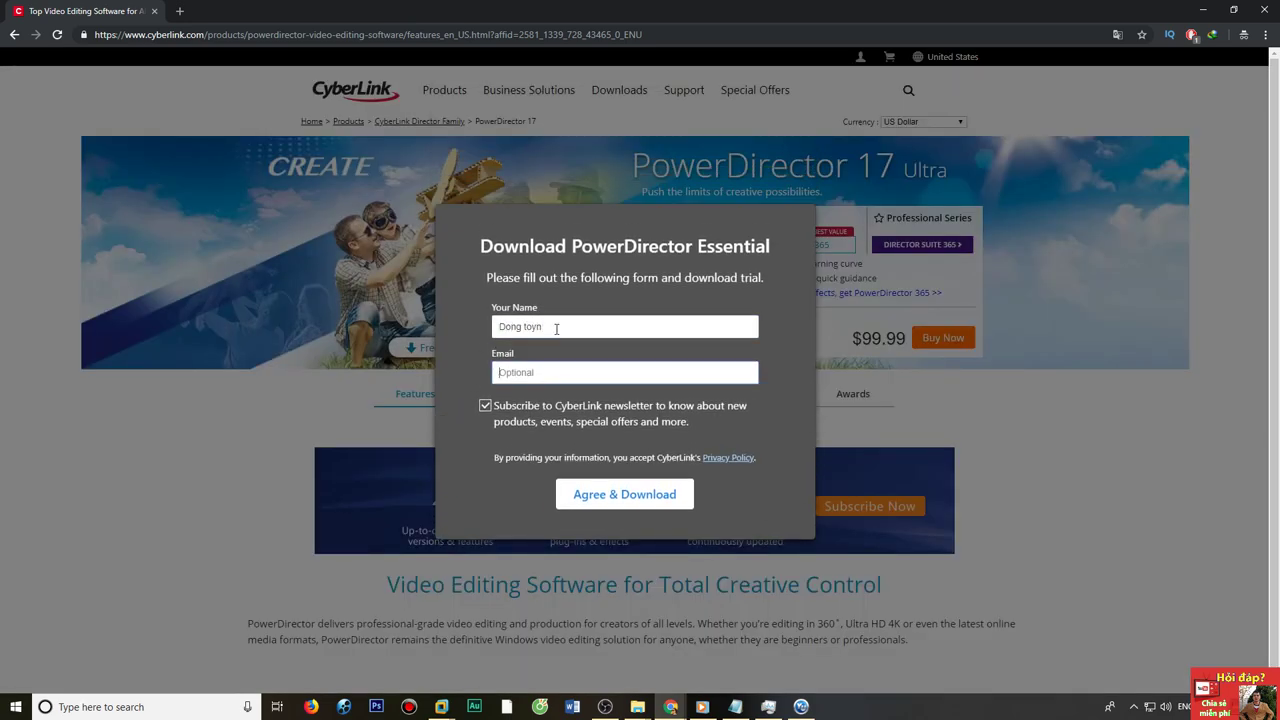
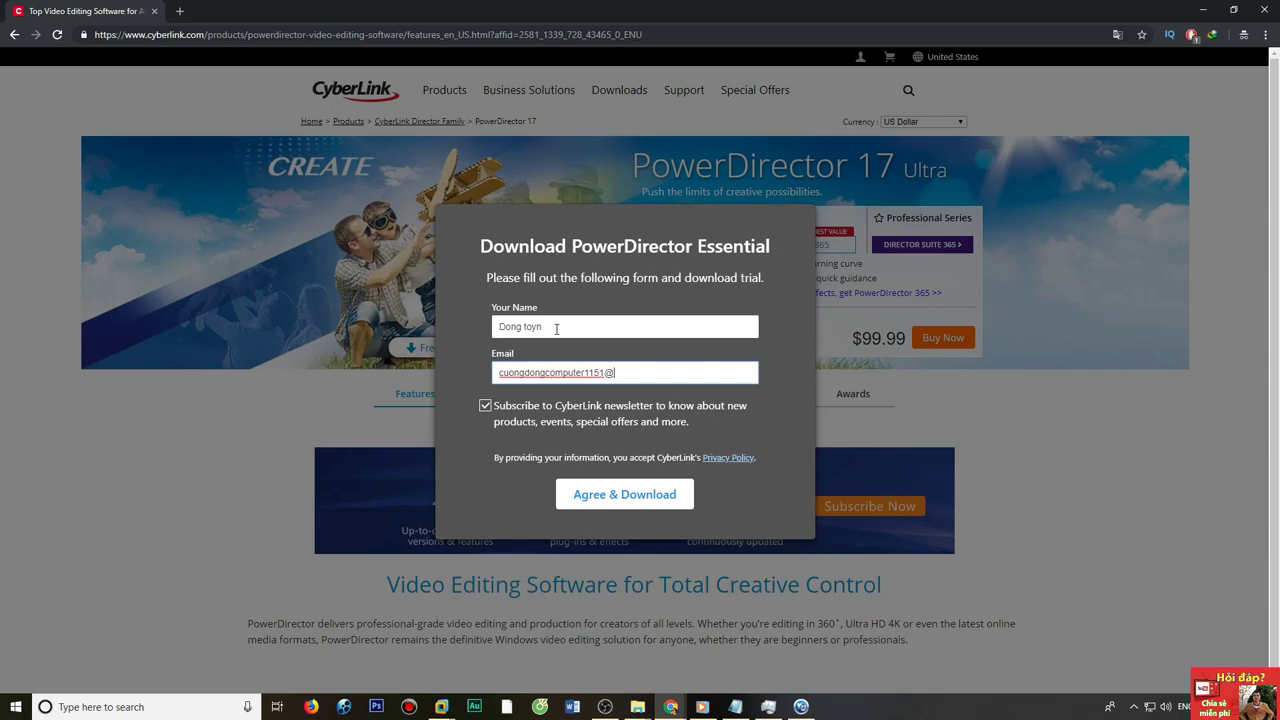
click(609, 493)
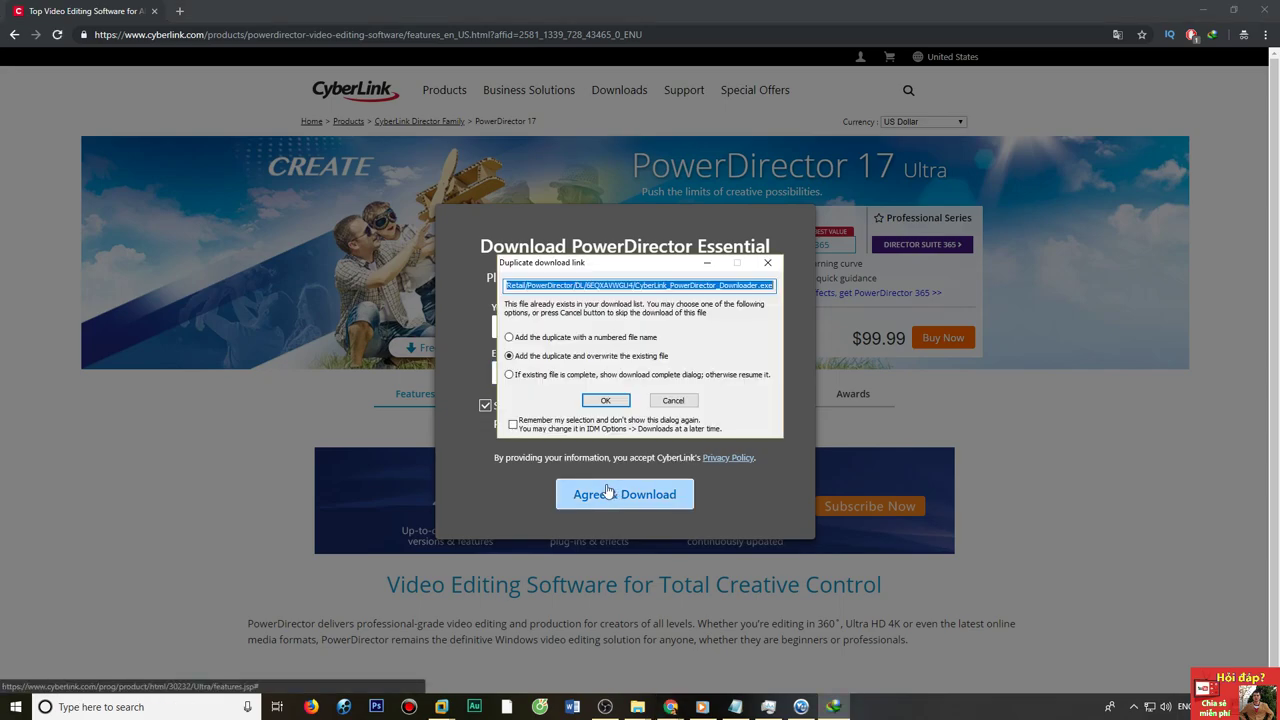
Download the 392.90 MB PowerDirector 17 installer, overwriting the old copy, and show it in Downloads.
click(604, 402)
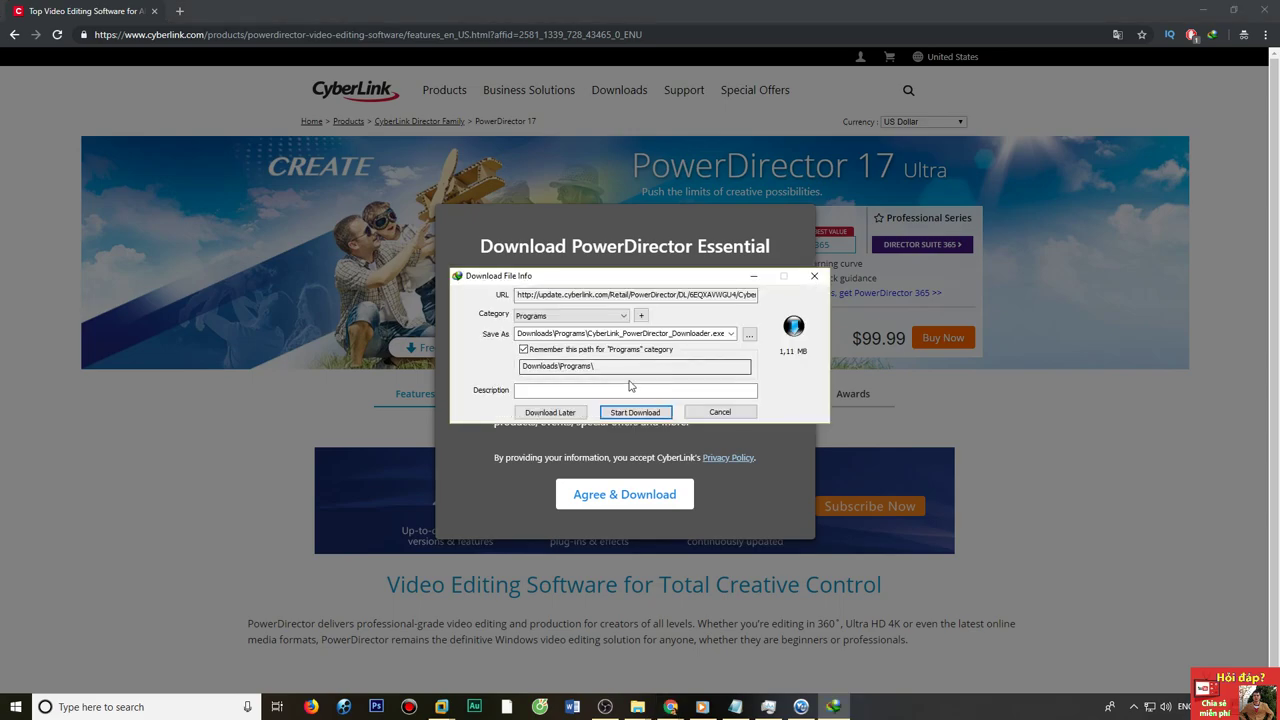
click(627, 412)
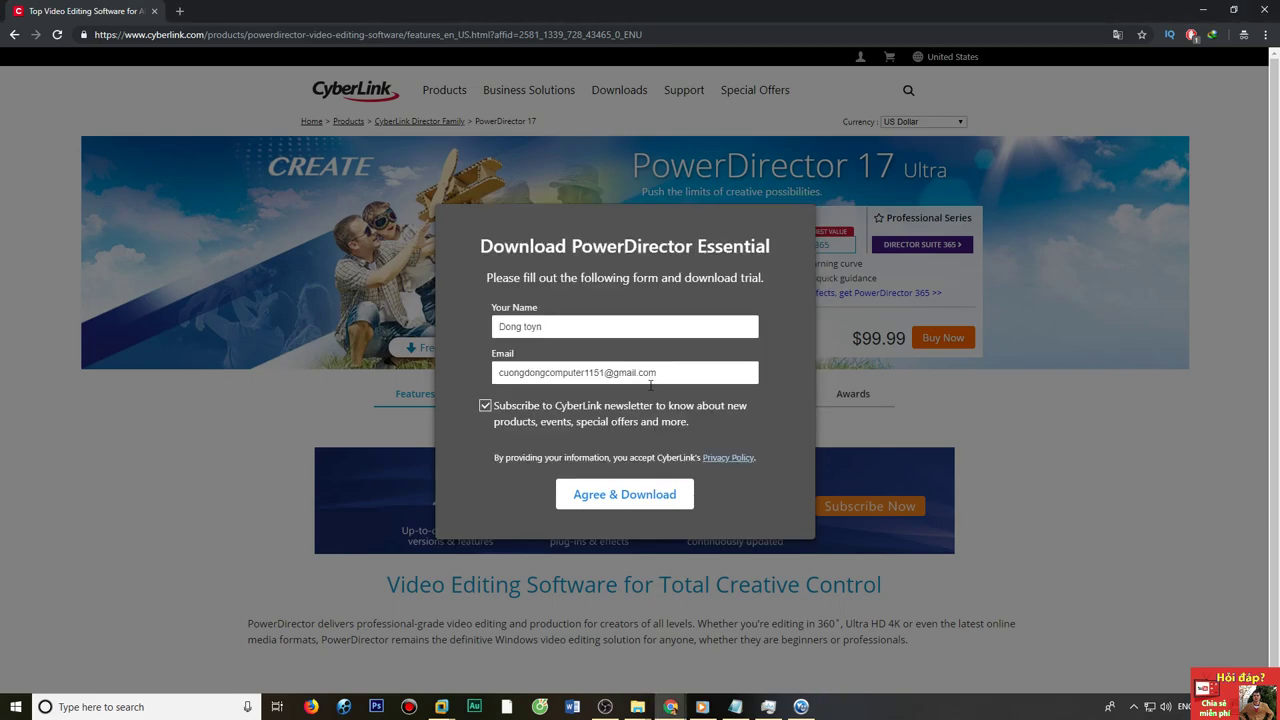
click(637, 707)
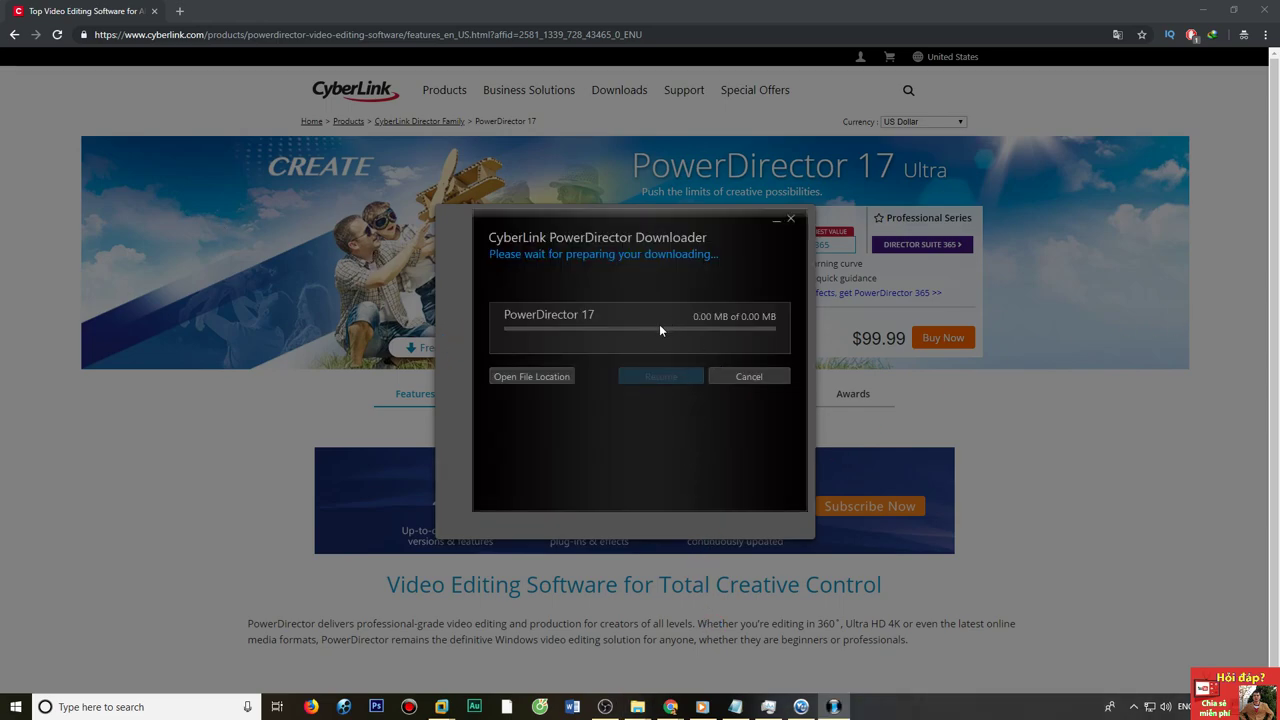
click(529, 376)
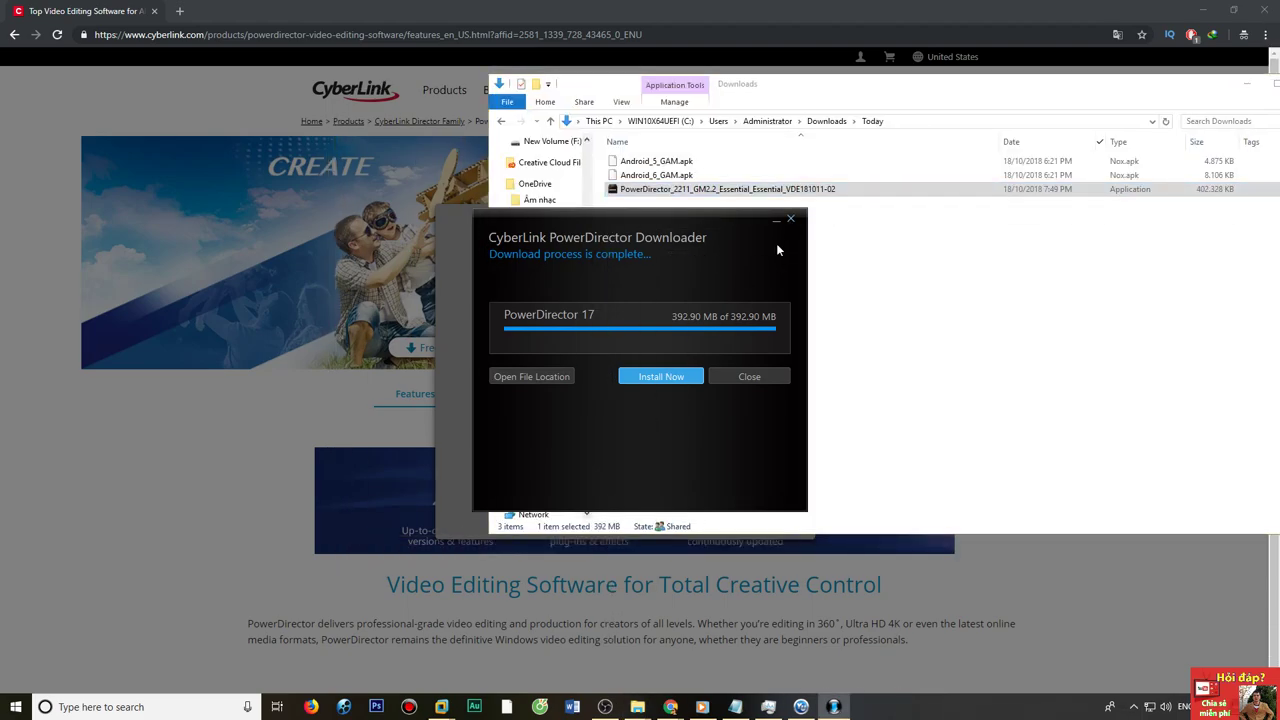
Close the downloader and extract the installer with WinRAR into a PowerDirector_2211_GM2.2 folder.
click(790, 219)
click(606, 417)
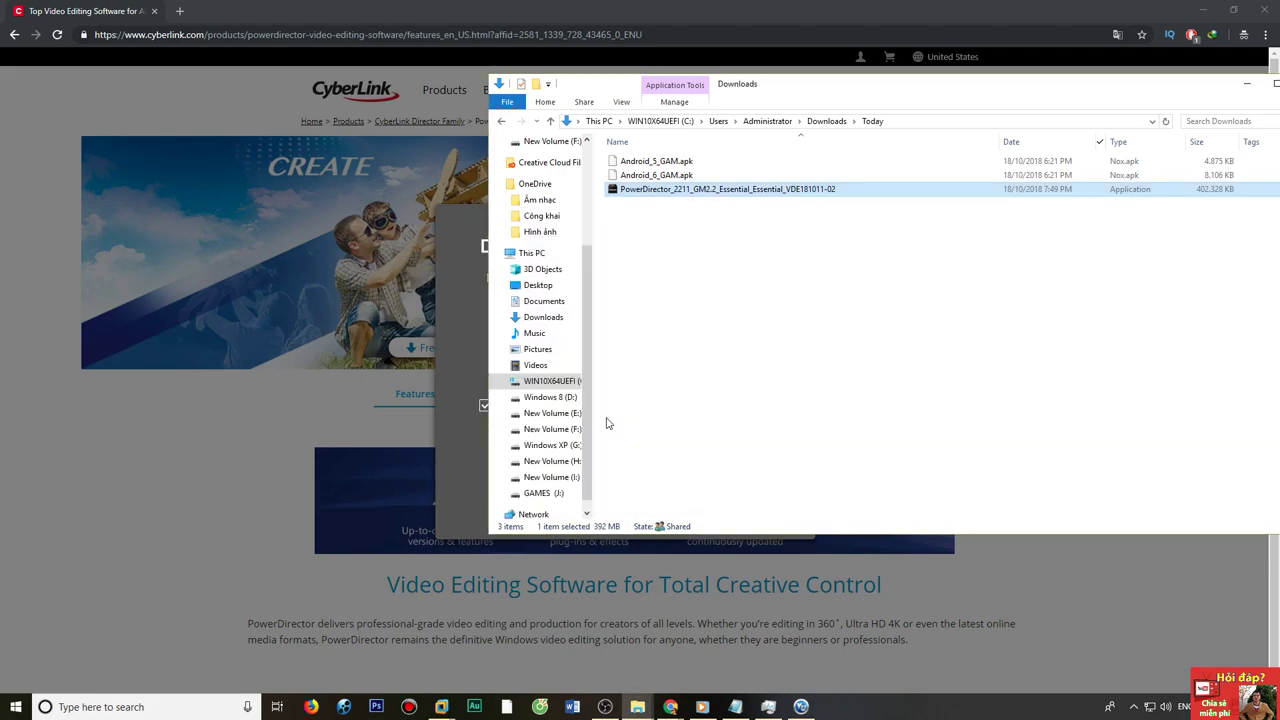
right_click(648, 195)
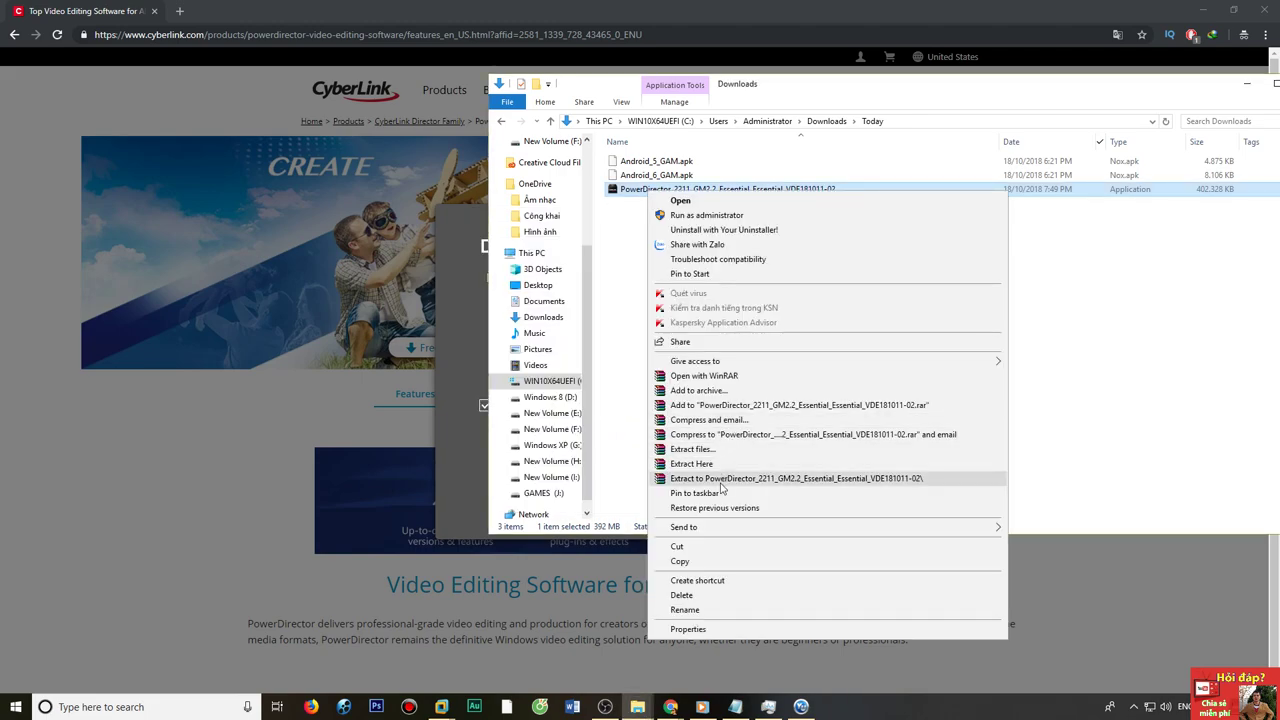
click(720, 483)
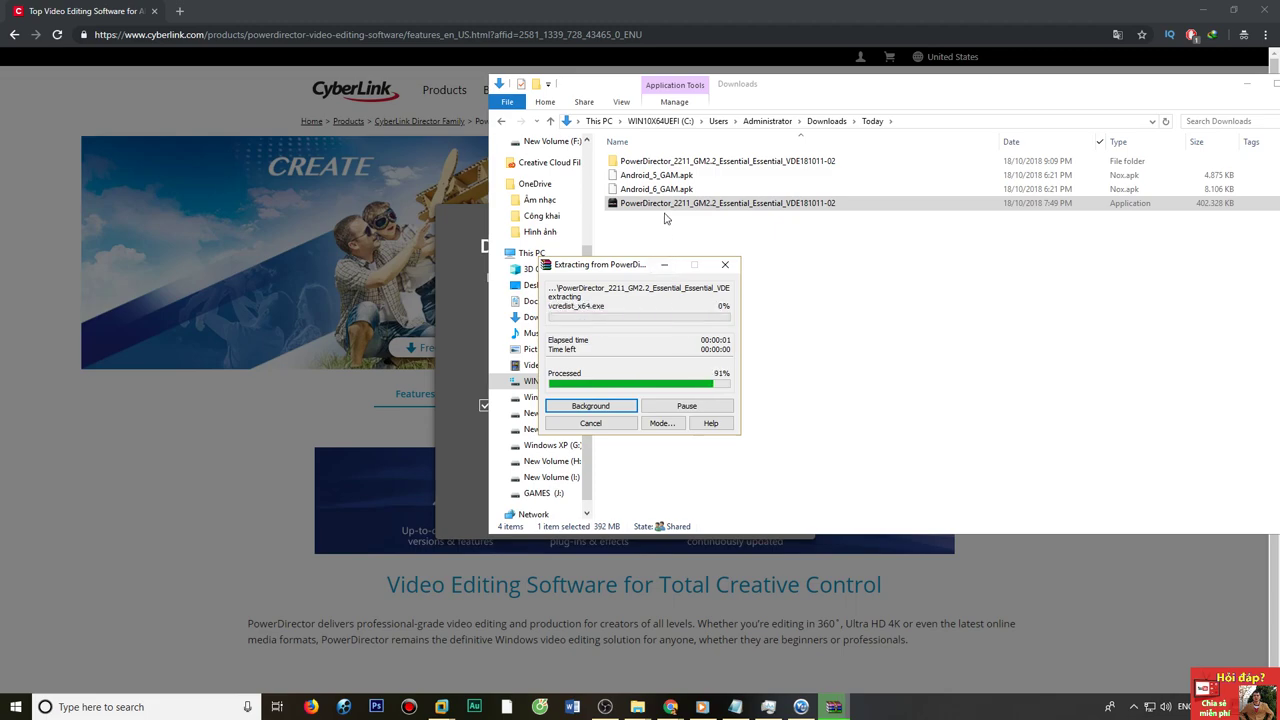
Run Setup from the extracted PowerDirector_2211_GM2.2 folder.
click(667, 163)
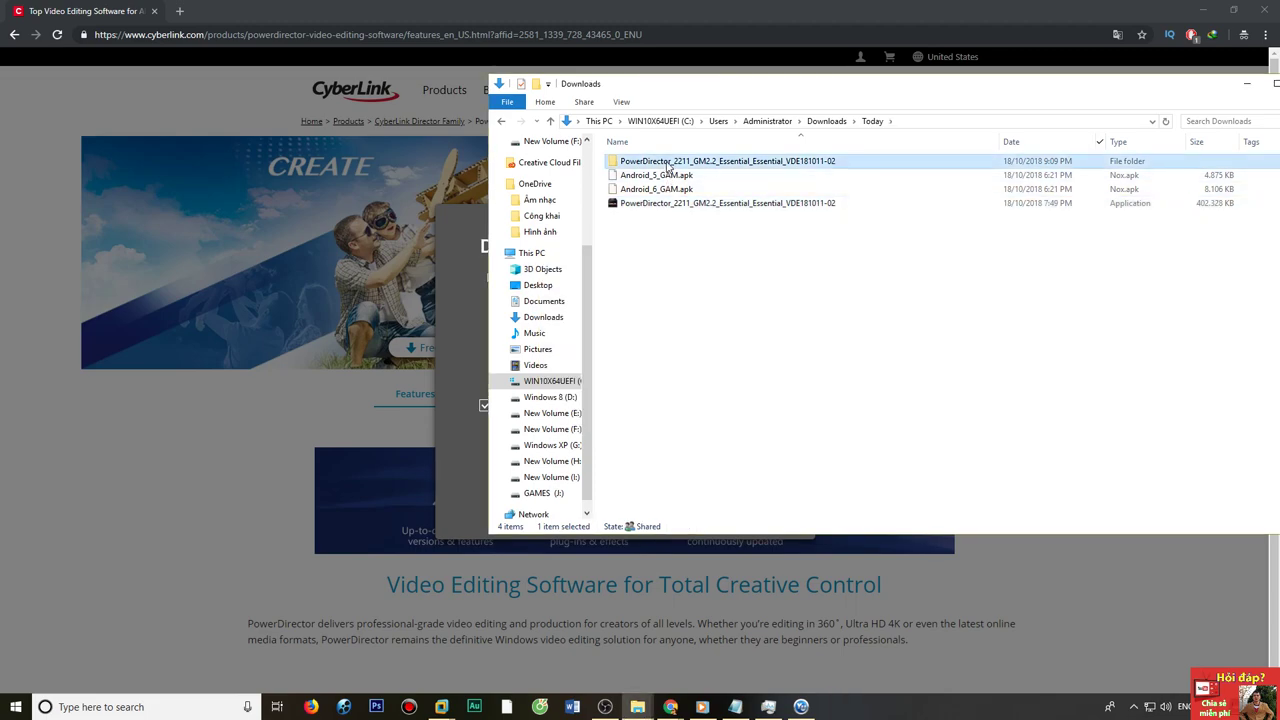
double_click(667, 163)
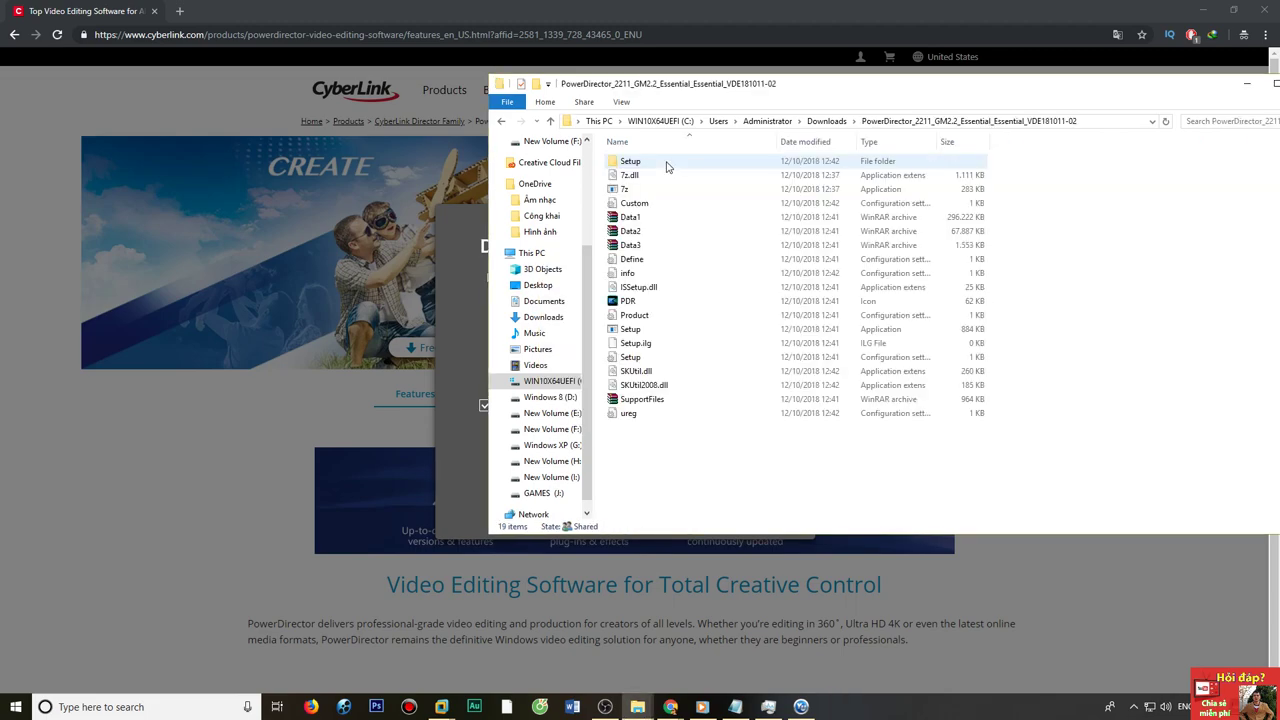
double_click(632, 329)
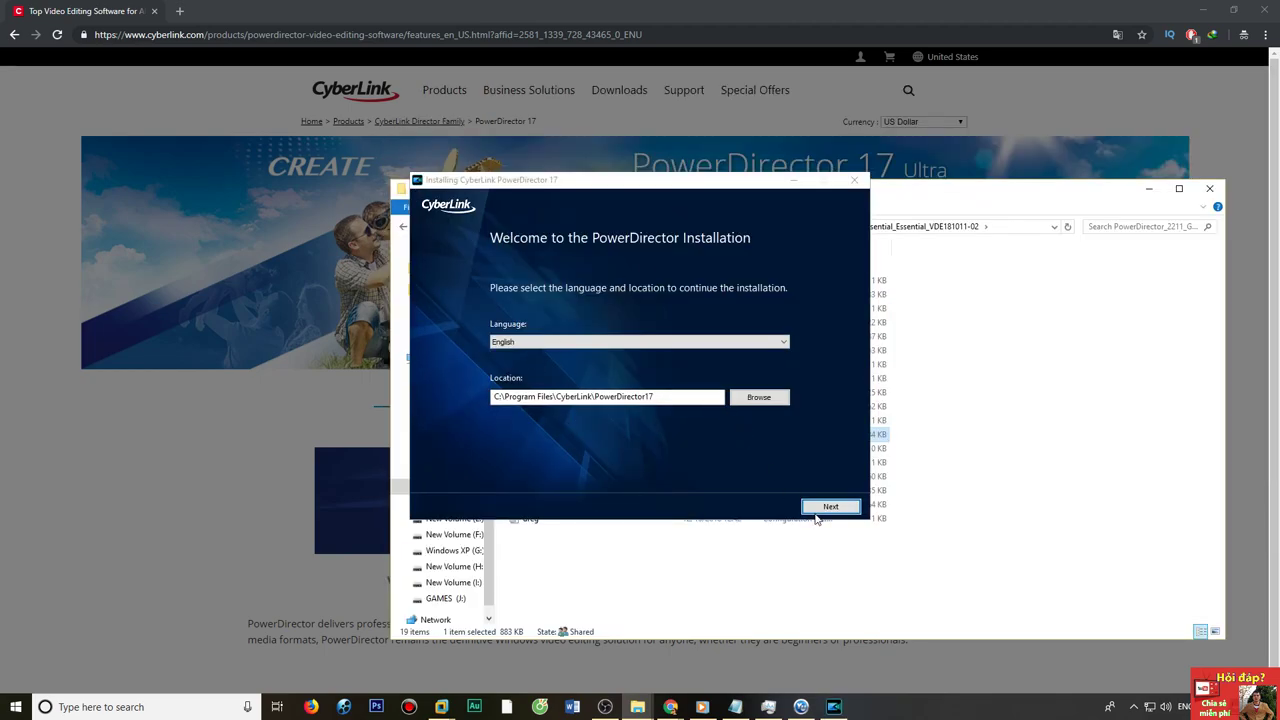
Install in English to C:\Program Files\CyberLink\PowerDirector17, accepting the licence, until Installation Complete.
click(818, 509)
click(822, 509)
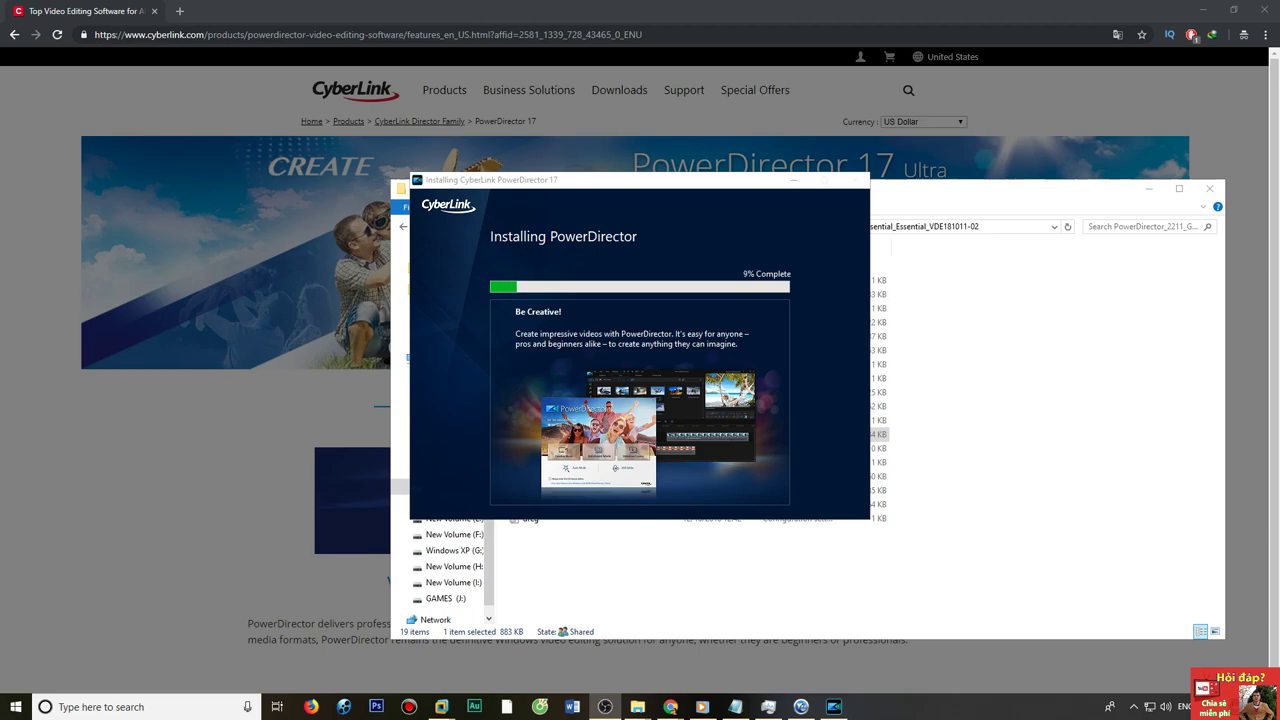
drag(562, 188, 532, 188)
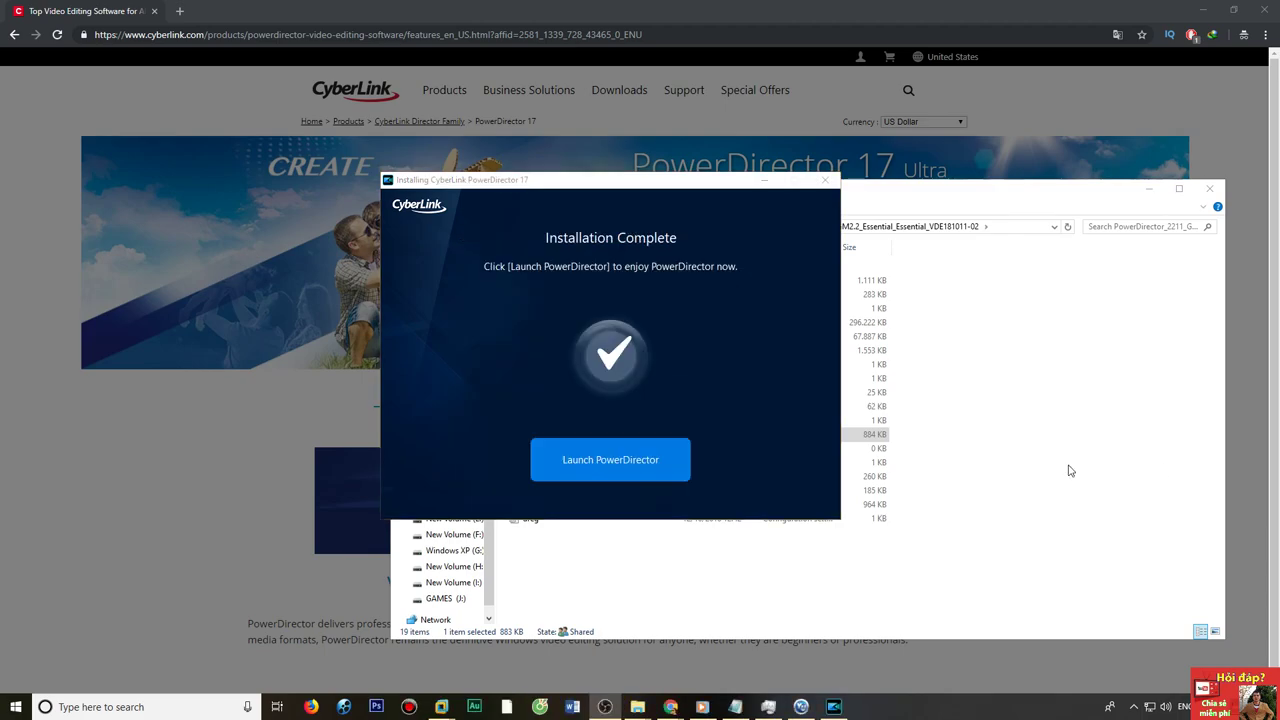
Launch PowerDirector 17, minimize File Explorer, and accept GPU hardware acceleration optimization.
click(604, 469)
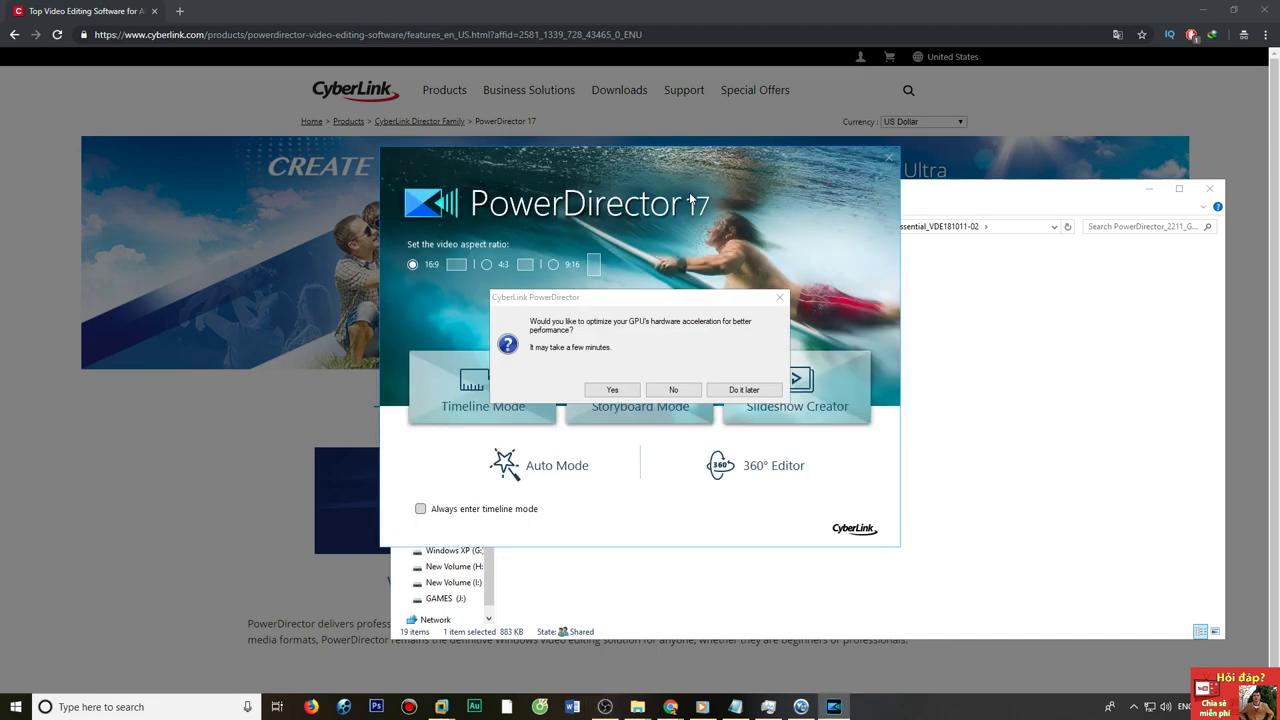
drag(1116, 197, 913, 537)
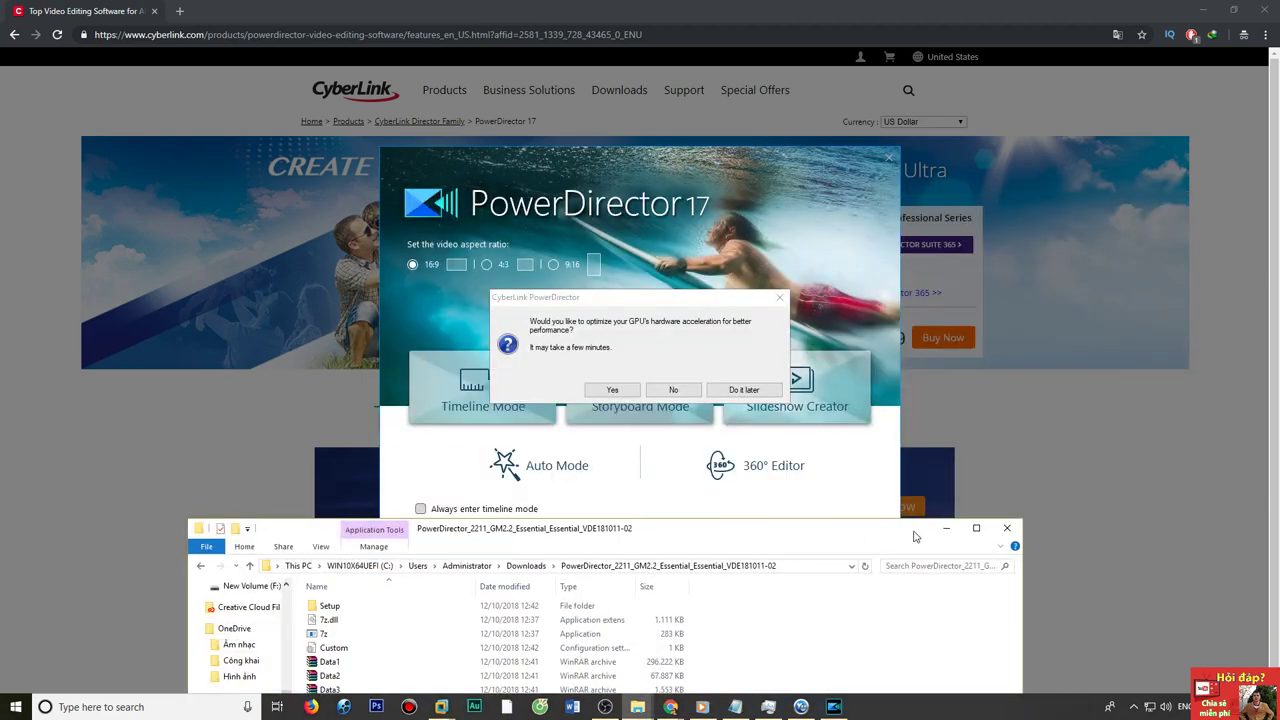
click(940, 530)
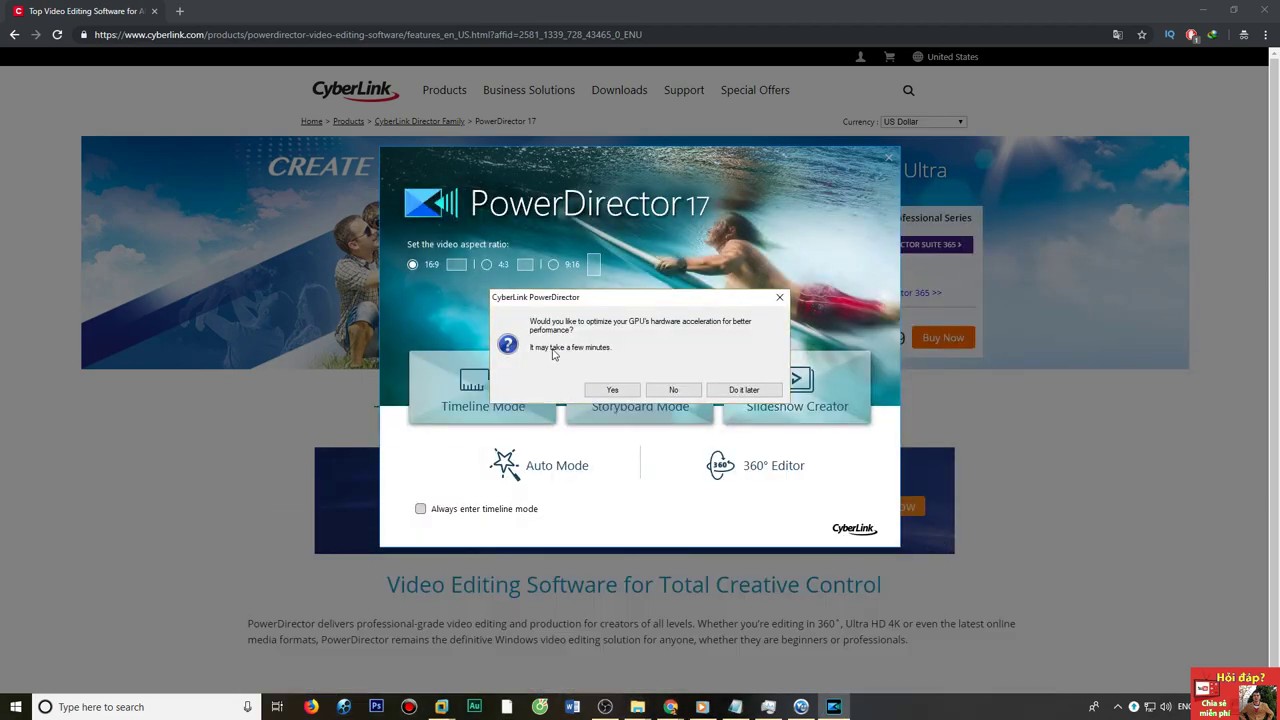
drag(560, 300, 549, 273)
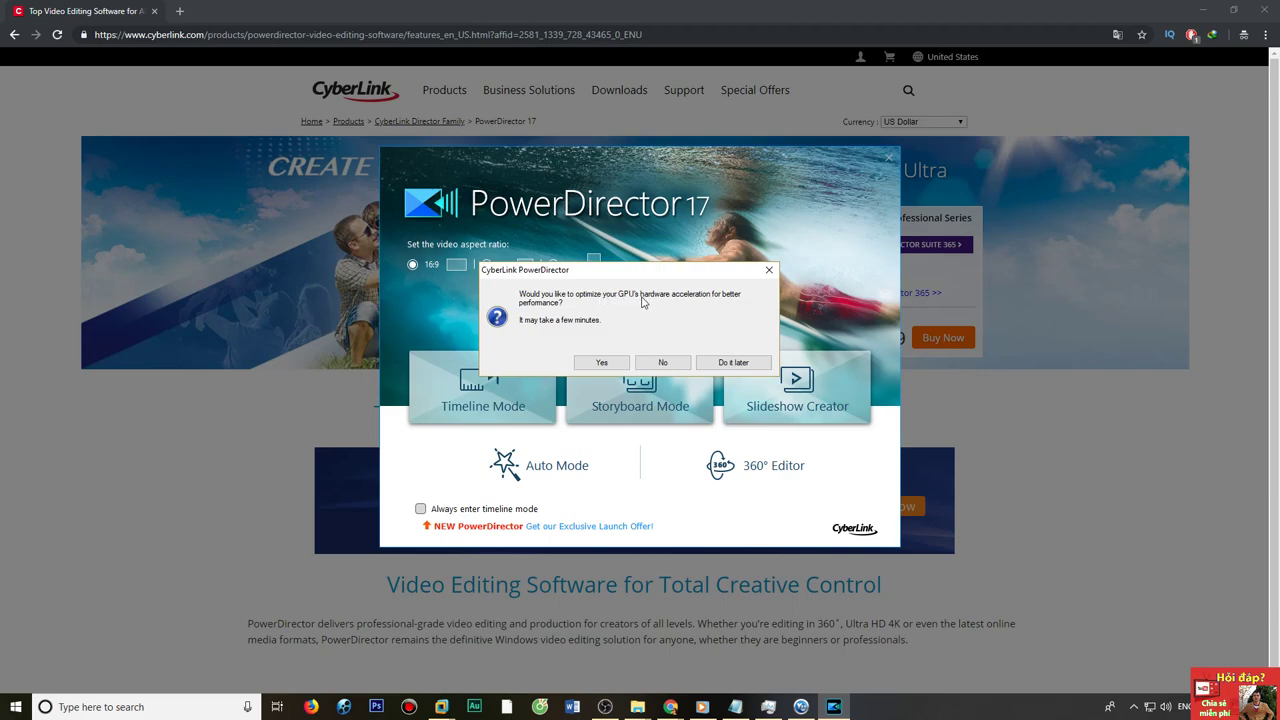
click(626, 363)
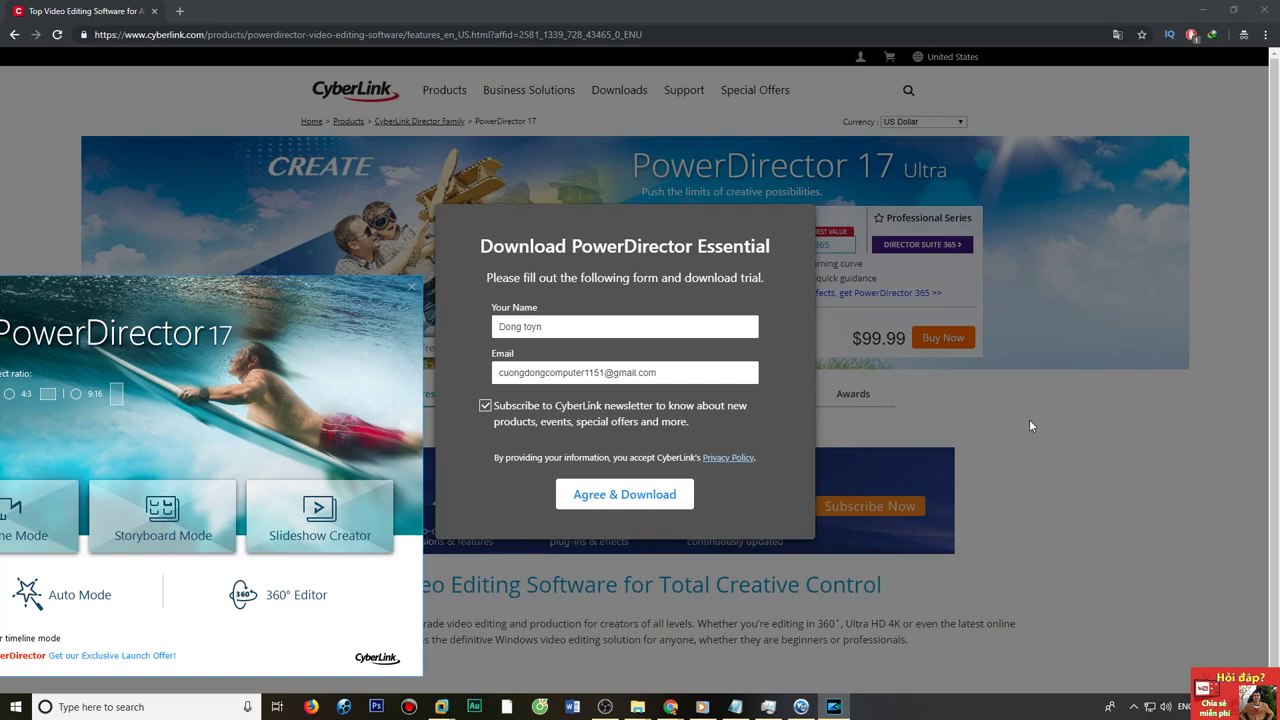
Dismiss the website's trial form and switch the price view between upgrade and new purchase.
click(1029, 425)
click(740, 340)
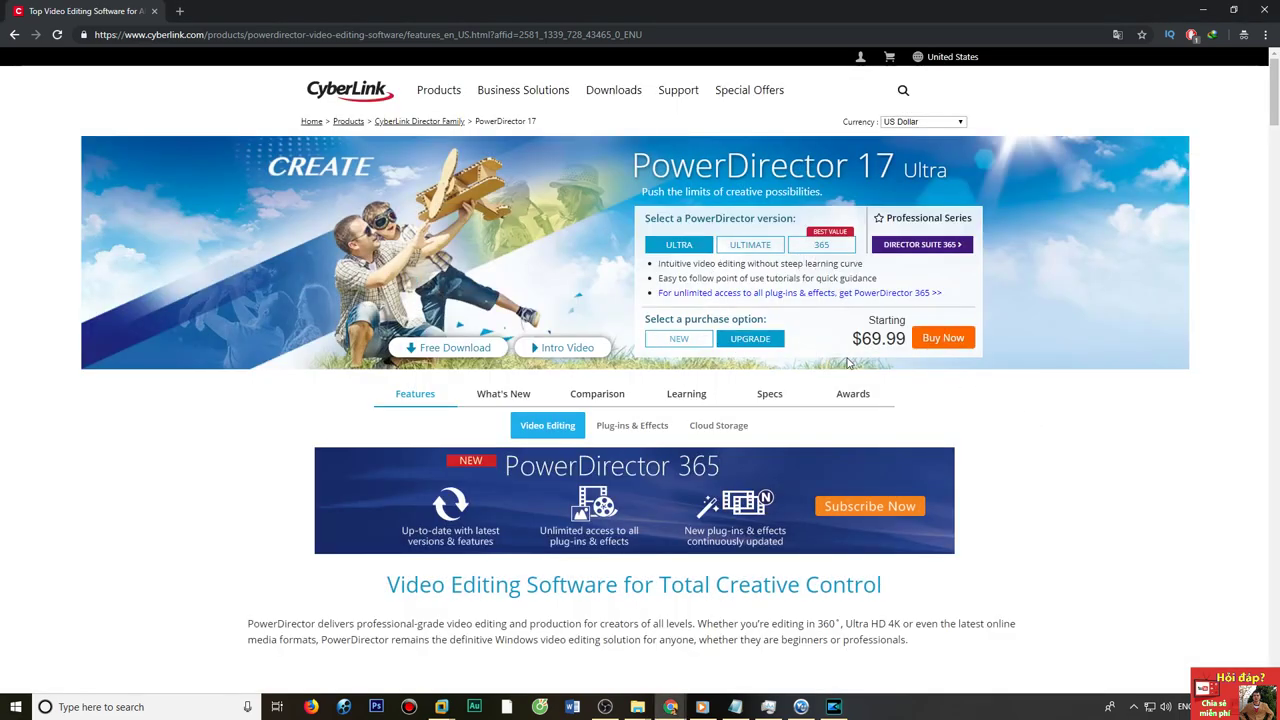
click(694, 246)
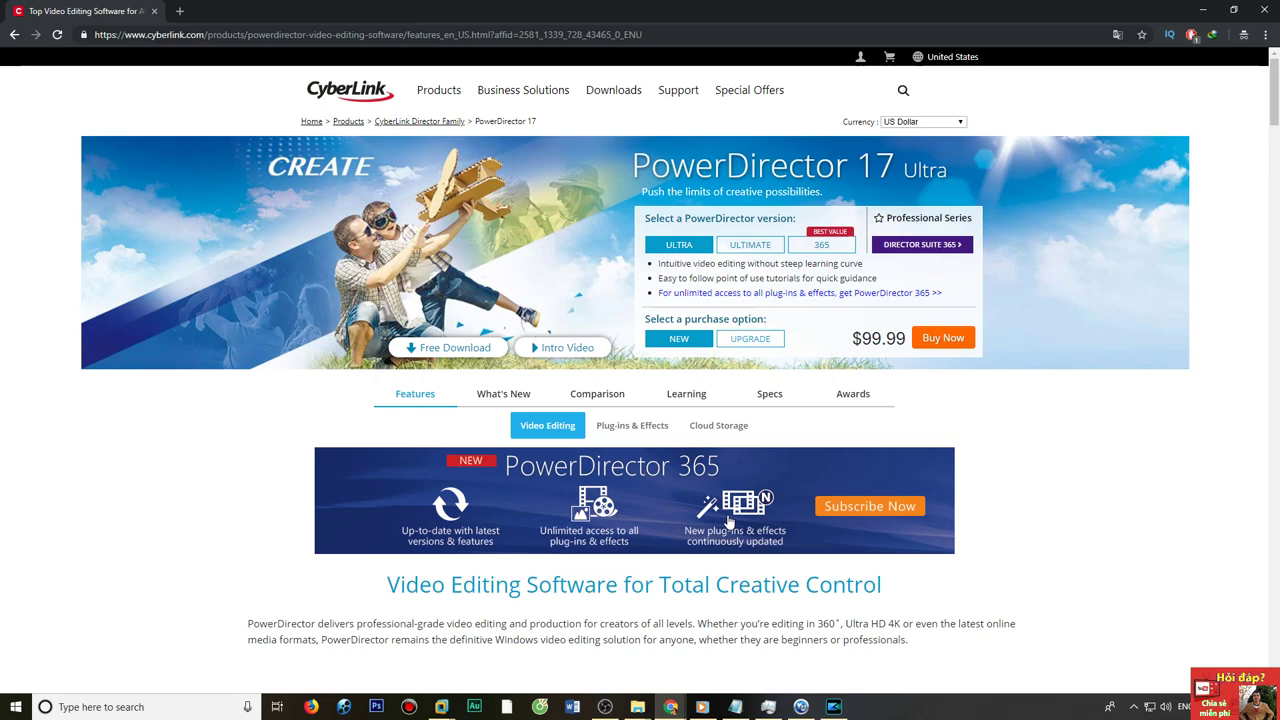
Start the free version in Timeline Mode and check the About dialog for version 17.0.2211.0.
drag(304, 319, 777, 114)
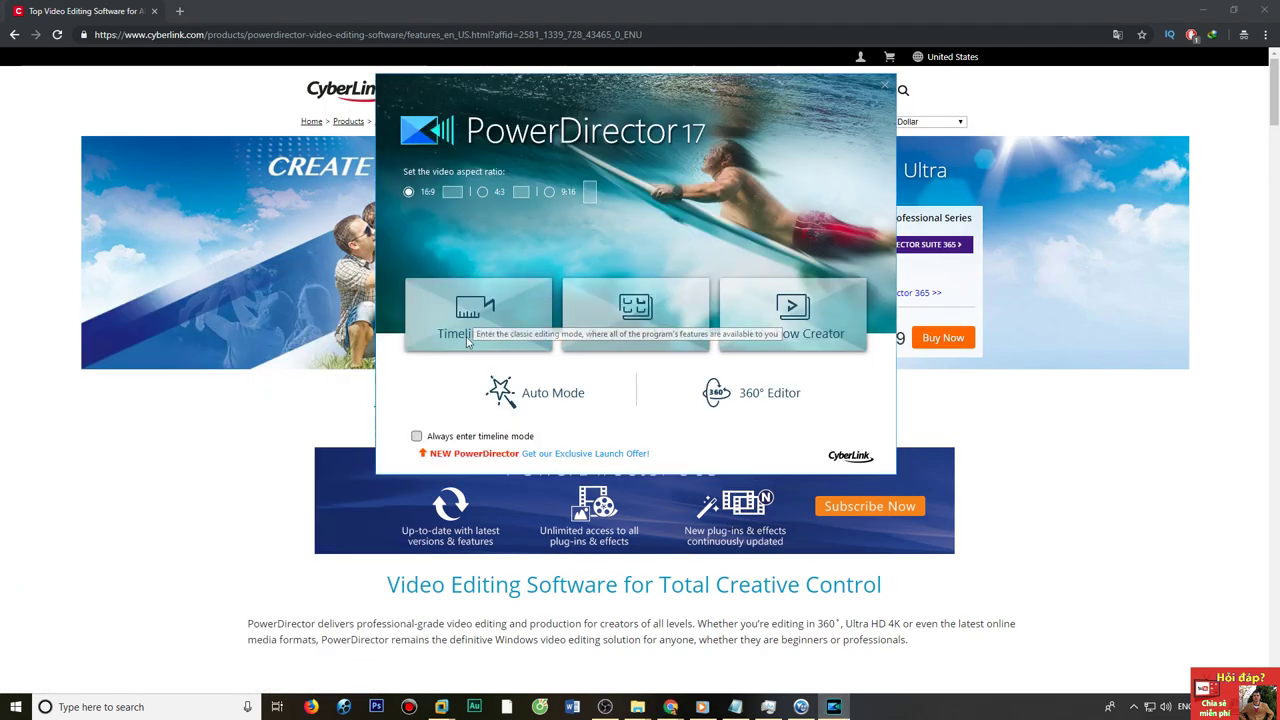
click(449, 331)
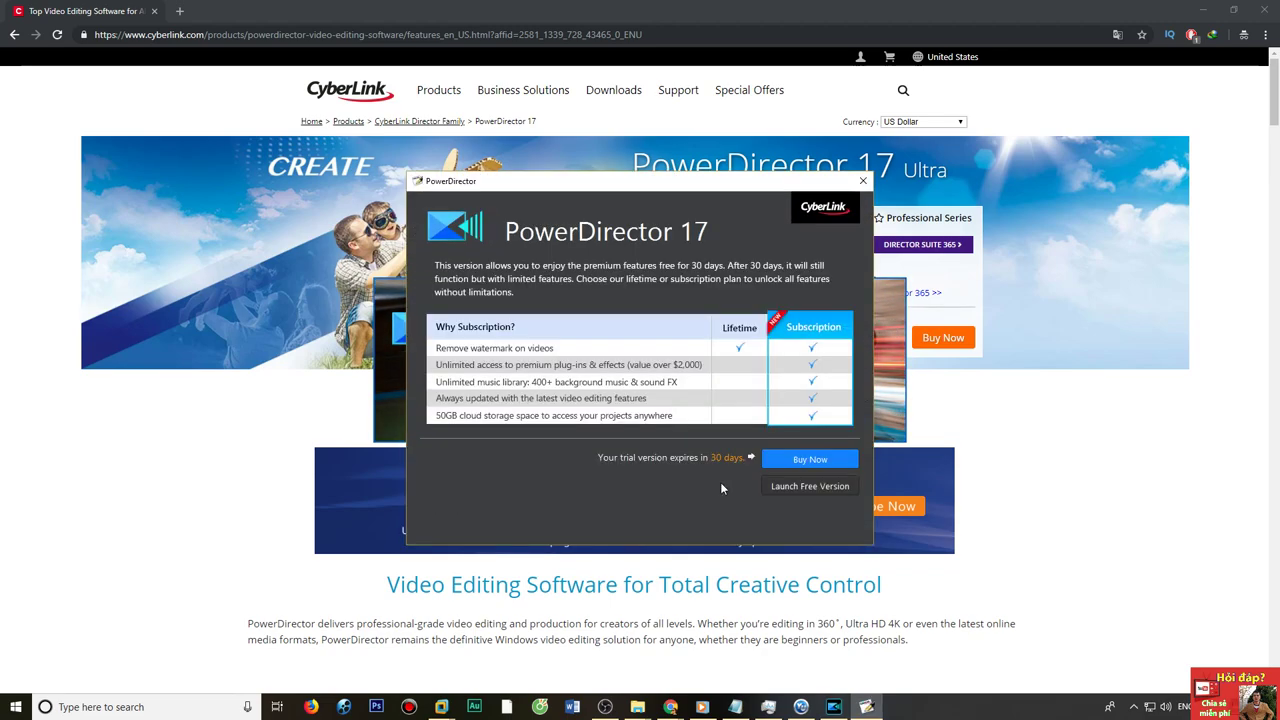
click(790, 486)
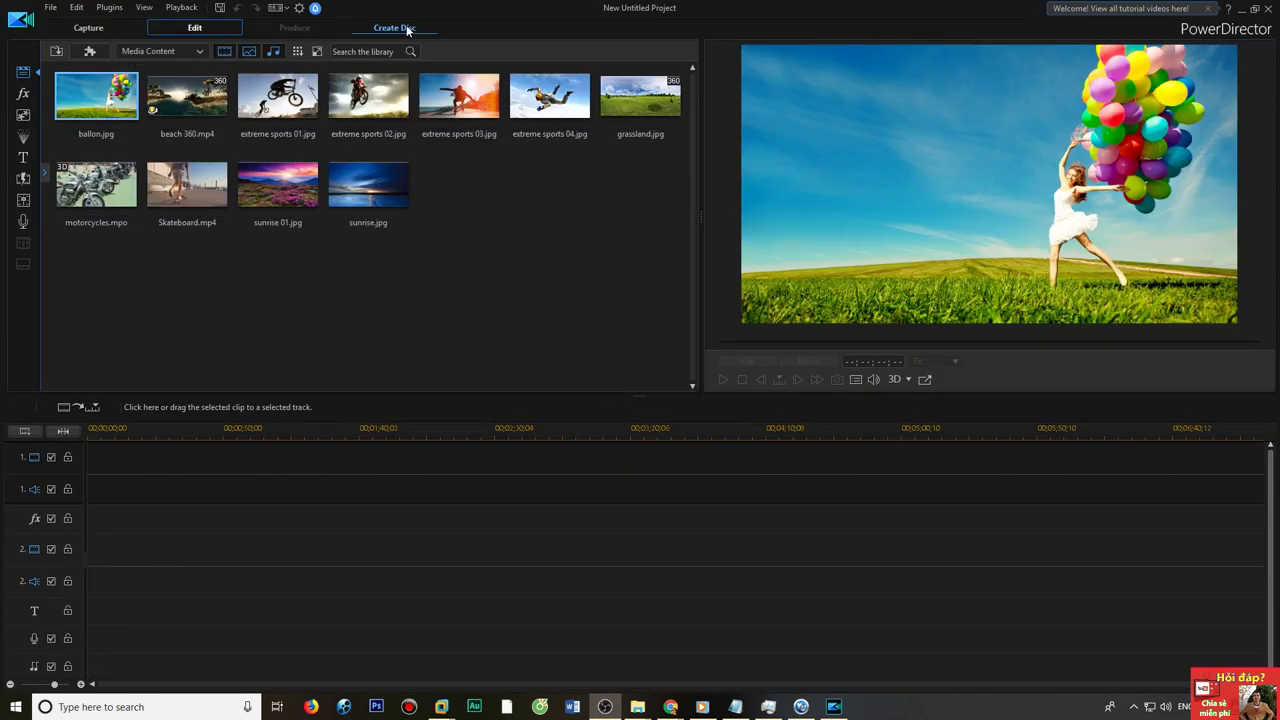
click(1213, 33)
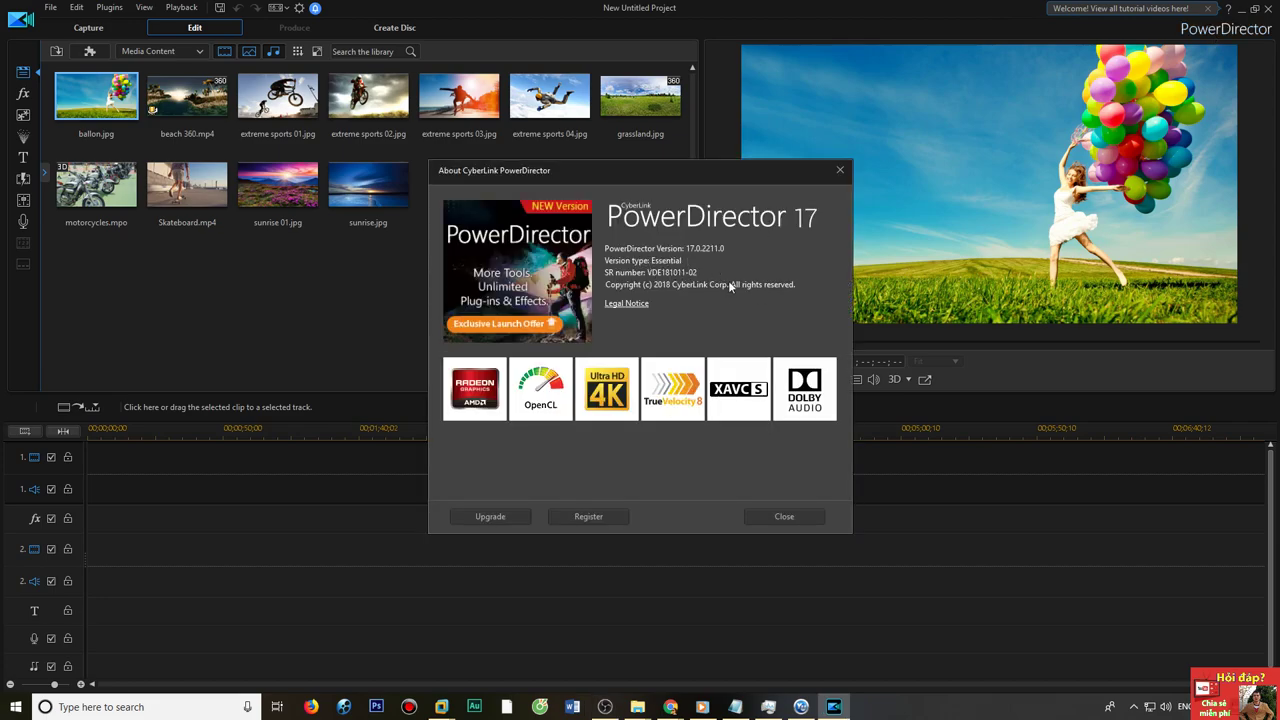
click(776, 517)
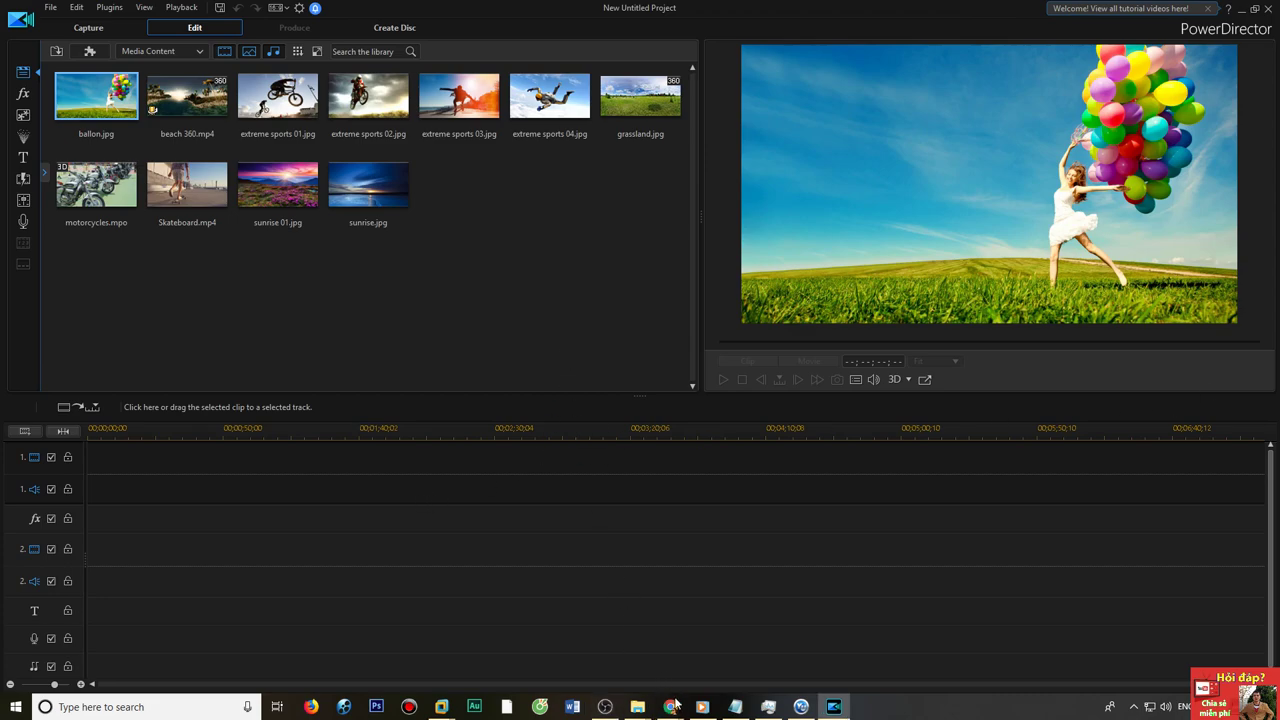
Put MVI_3809.MOV on the timeline, preview it from about 29 seconds, then go to Produce.
mouse_move(637, 706)
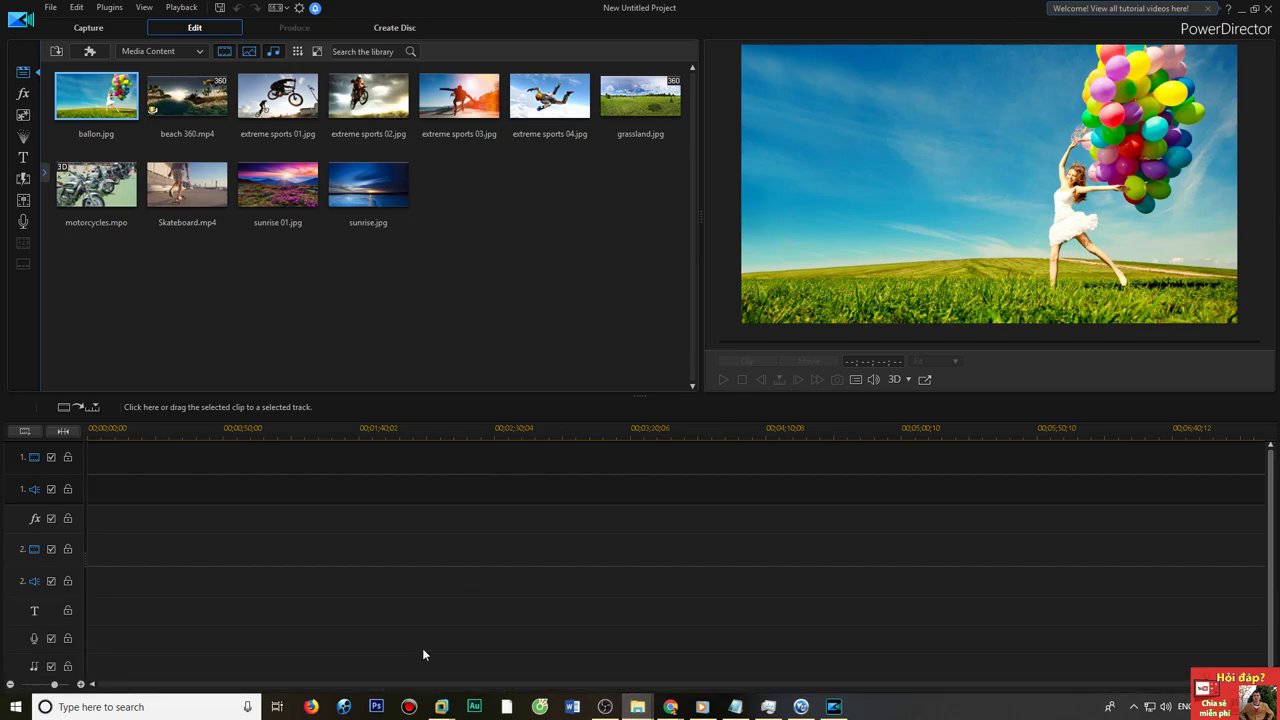
drag(1279, 537, 198, 488)
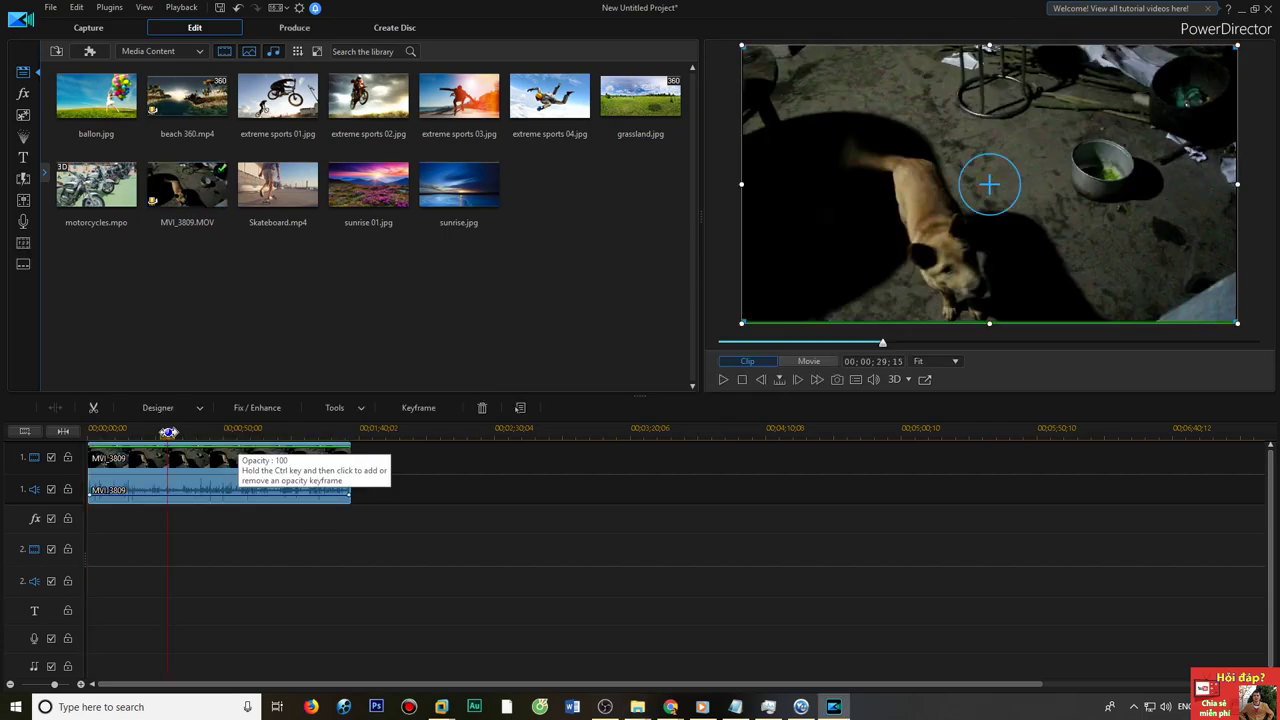
click(168, 425)
click(722, 379)
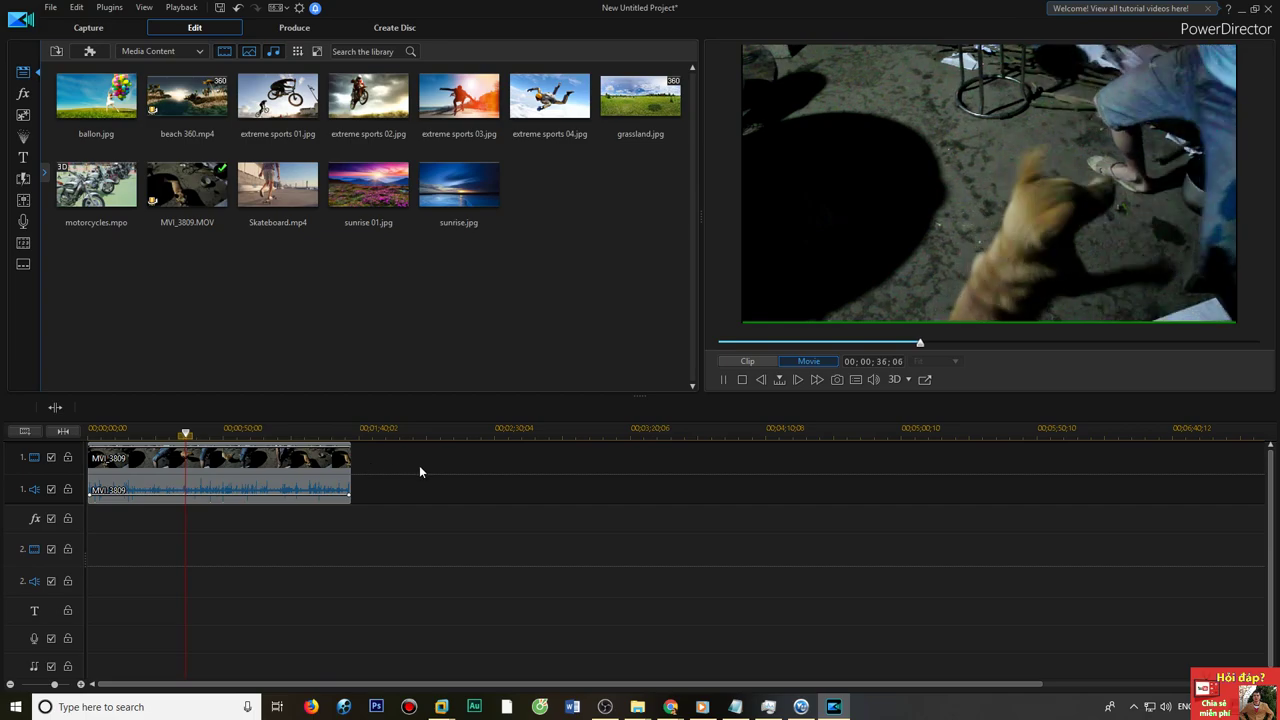
click(217, 463)
click(316, 30)
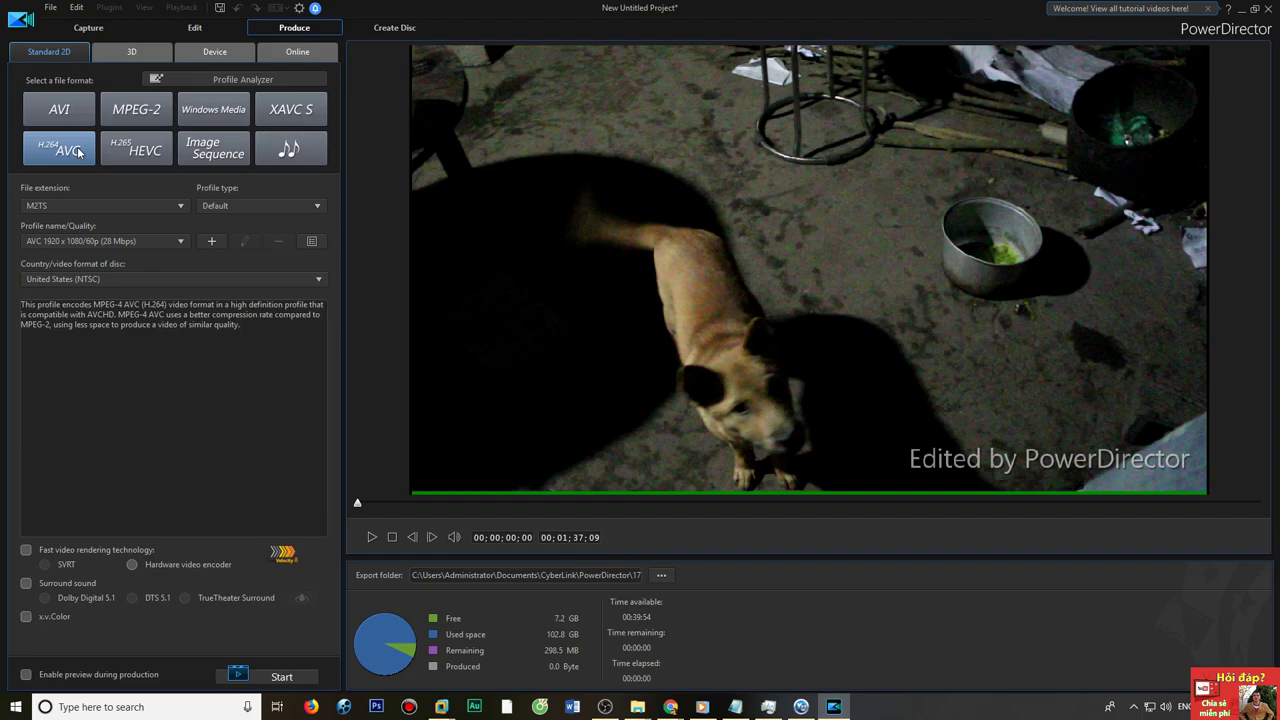
Try a 4K quality profile and dismiss the upgrade prompt that follows.
click(96, 242)
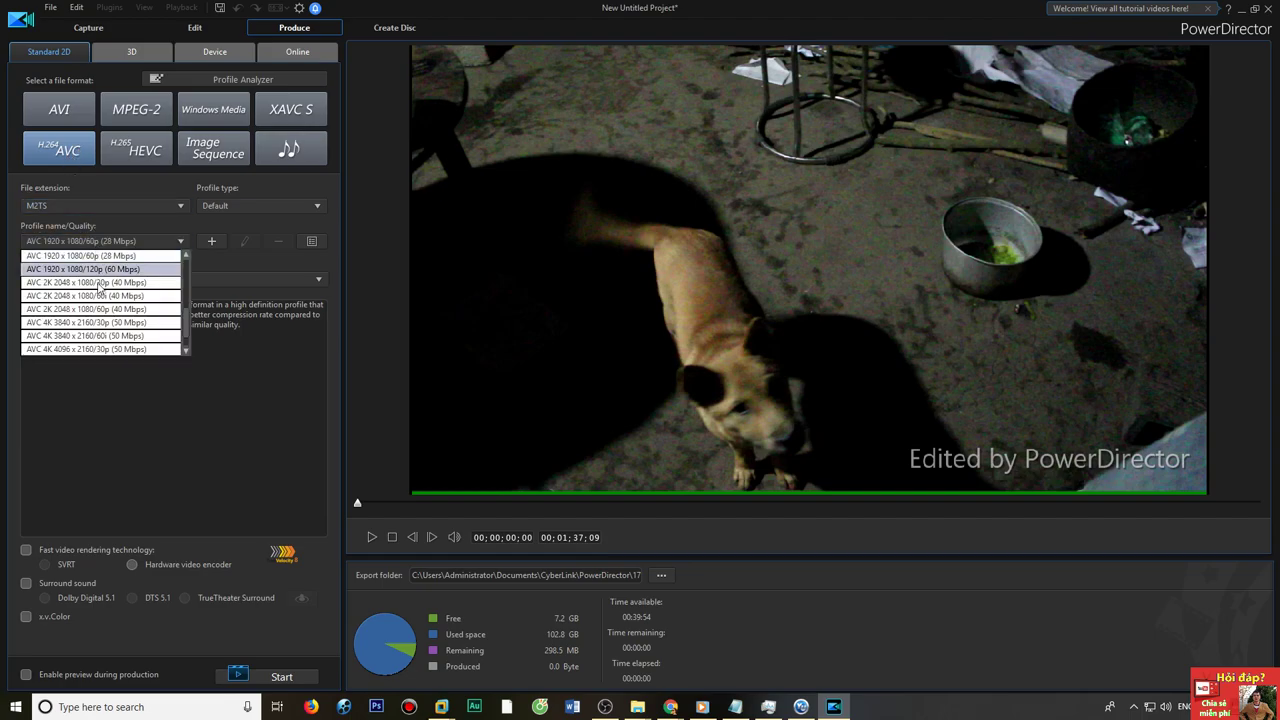
click(113, 443)
click(99, 241)
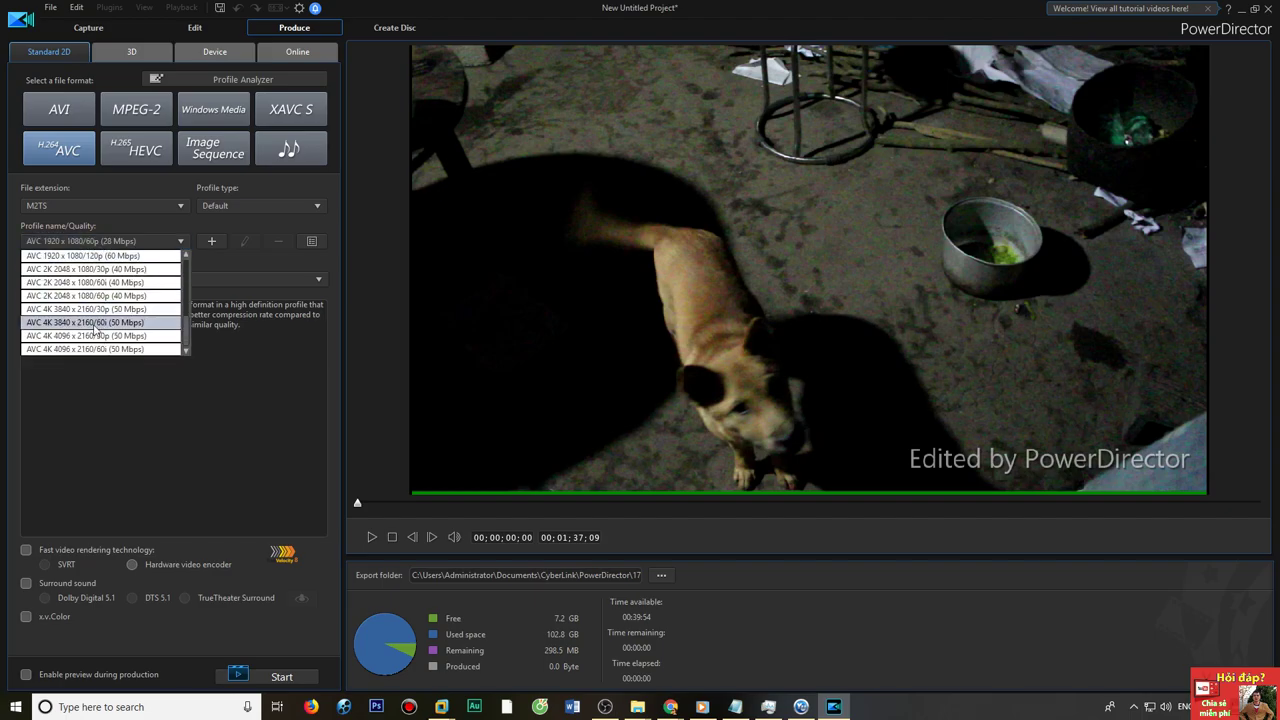
click(93, 349)
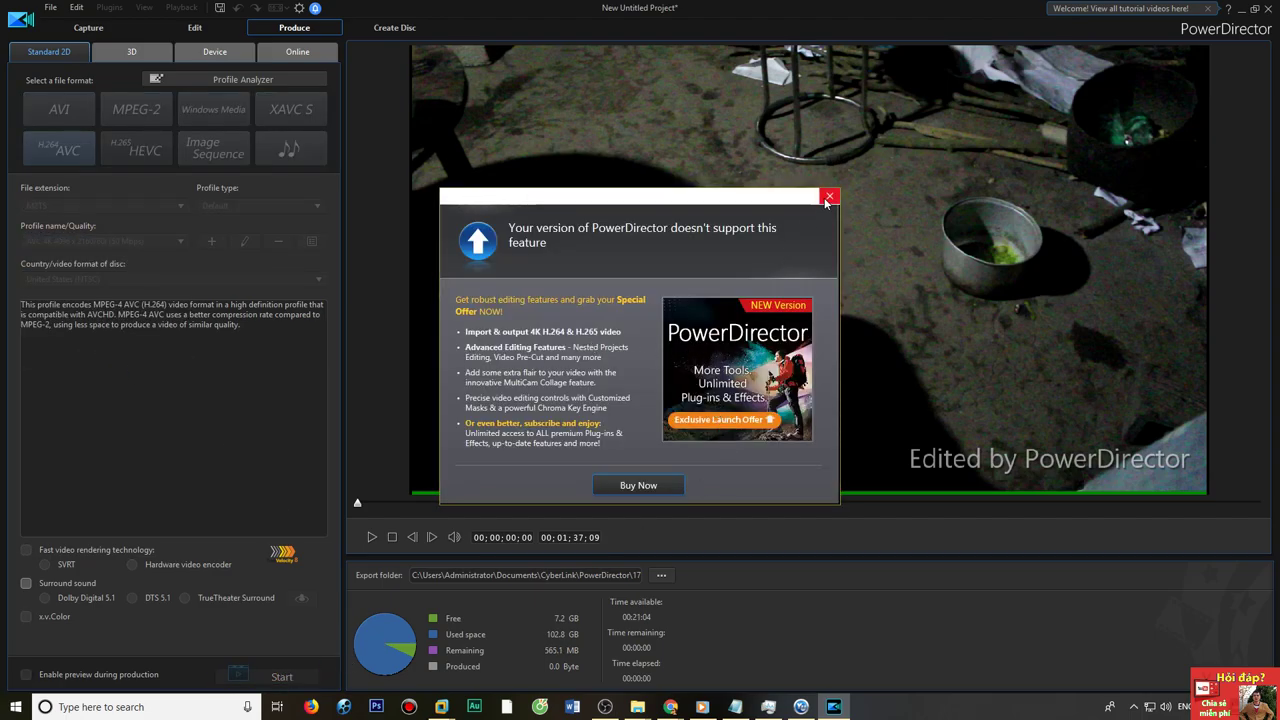
click(829, 198)
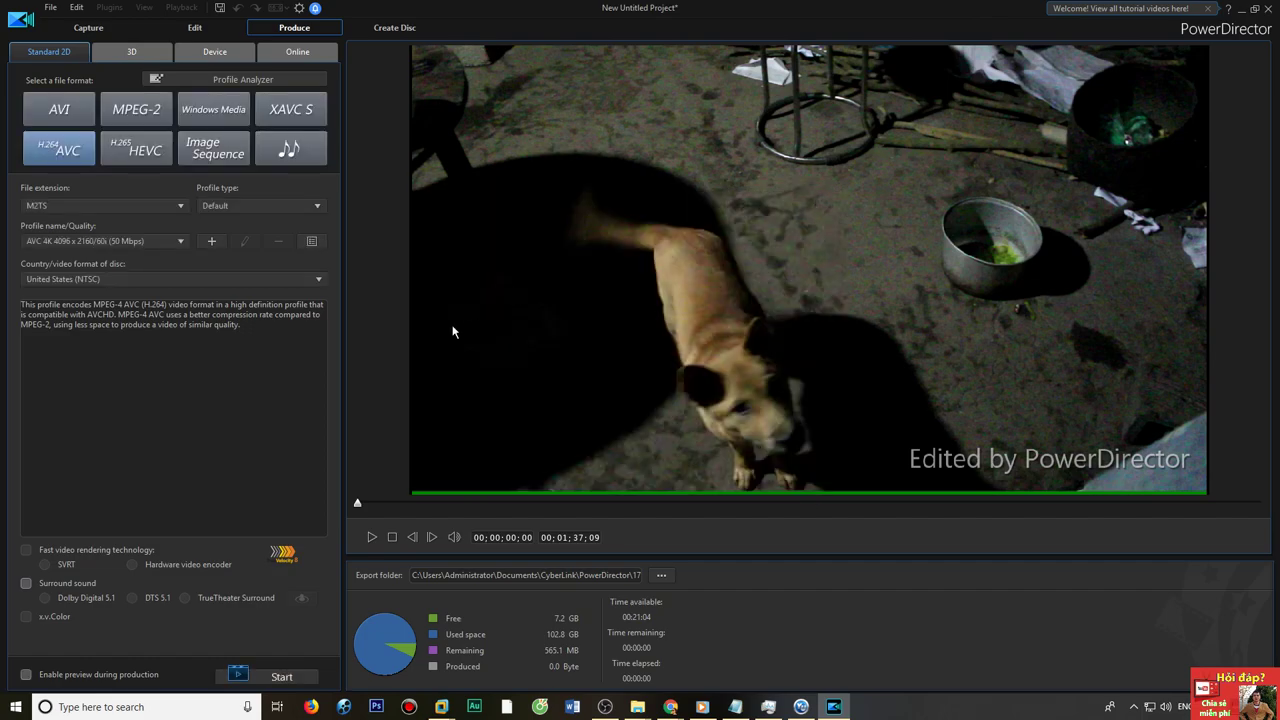
Select the AVC 1920 x 1080/60p (28 Mbps) profile and bring up the Save As dialog.
click(150, 241)
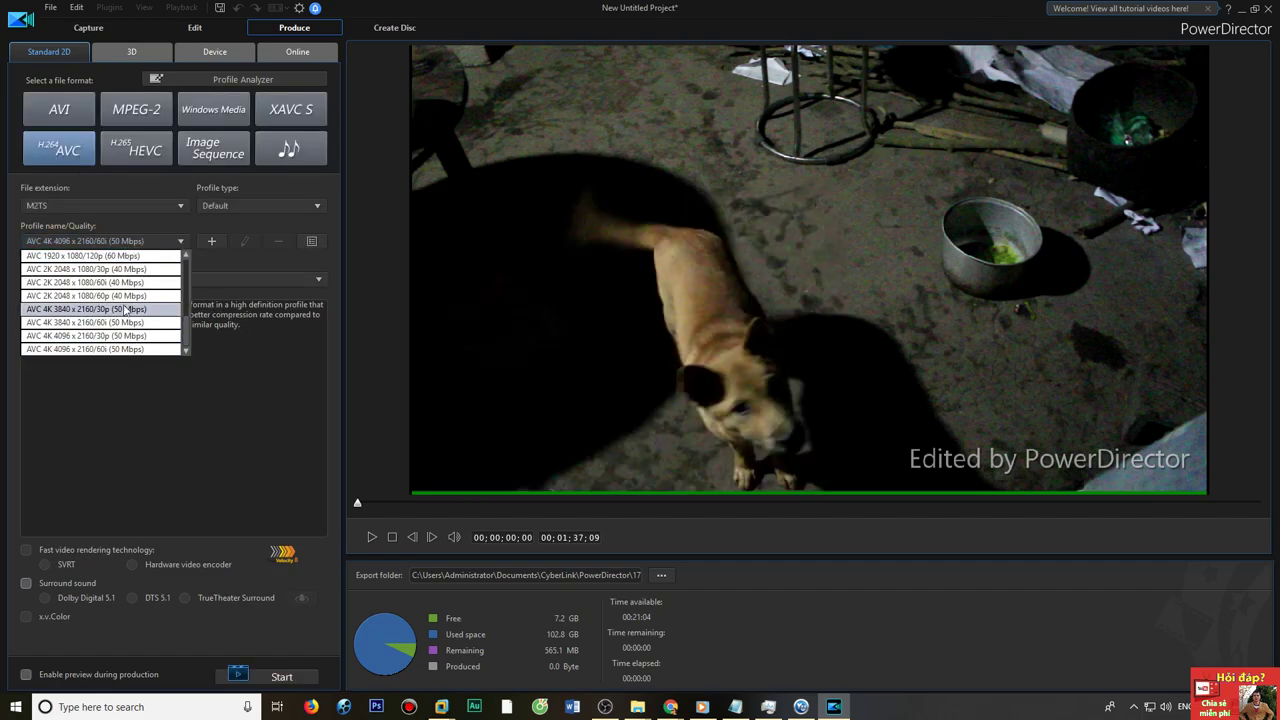
scroll(120, 315, up, 1)
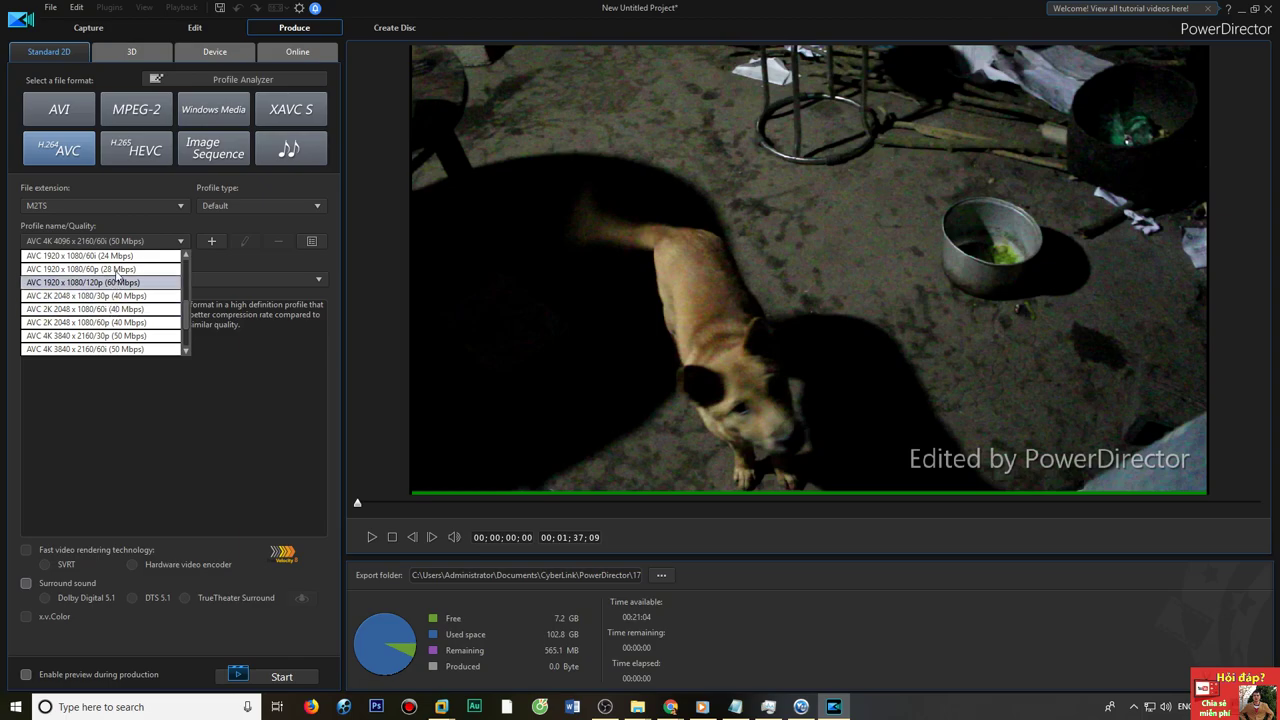
click(108, 269)
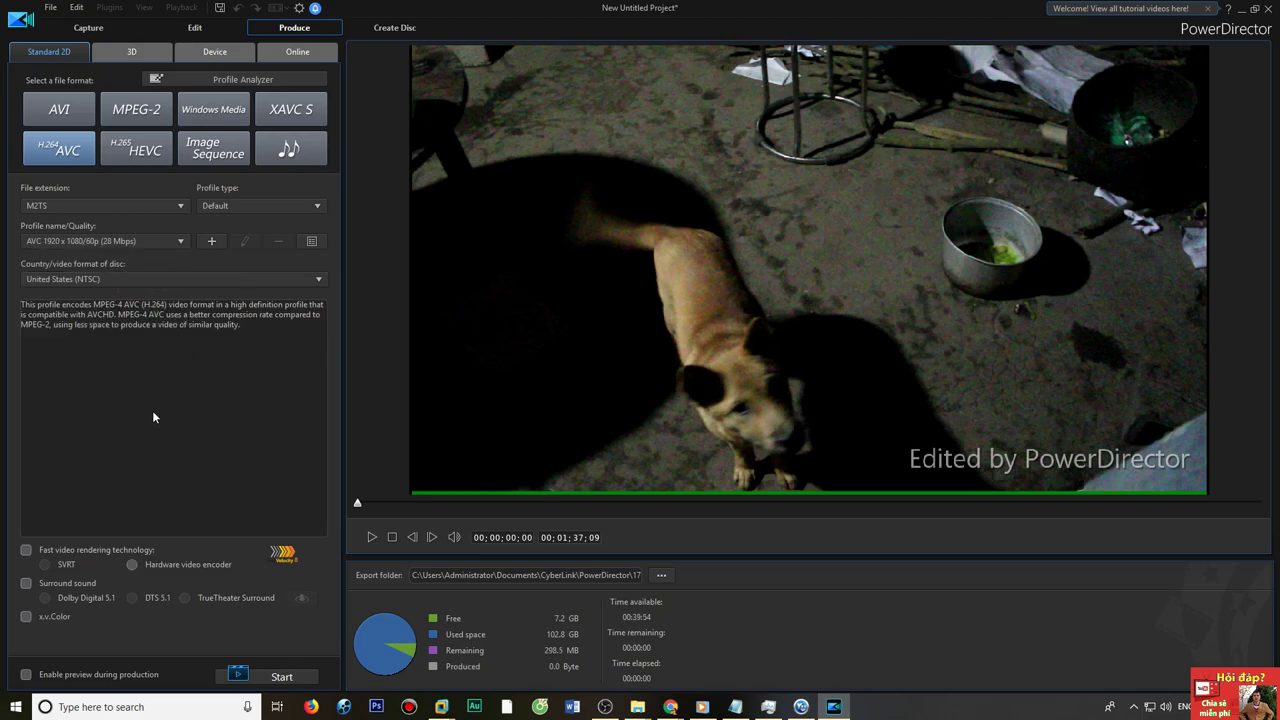
click(661, 575)
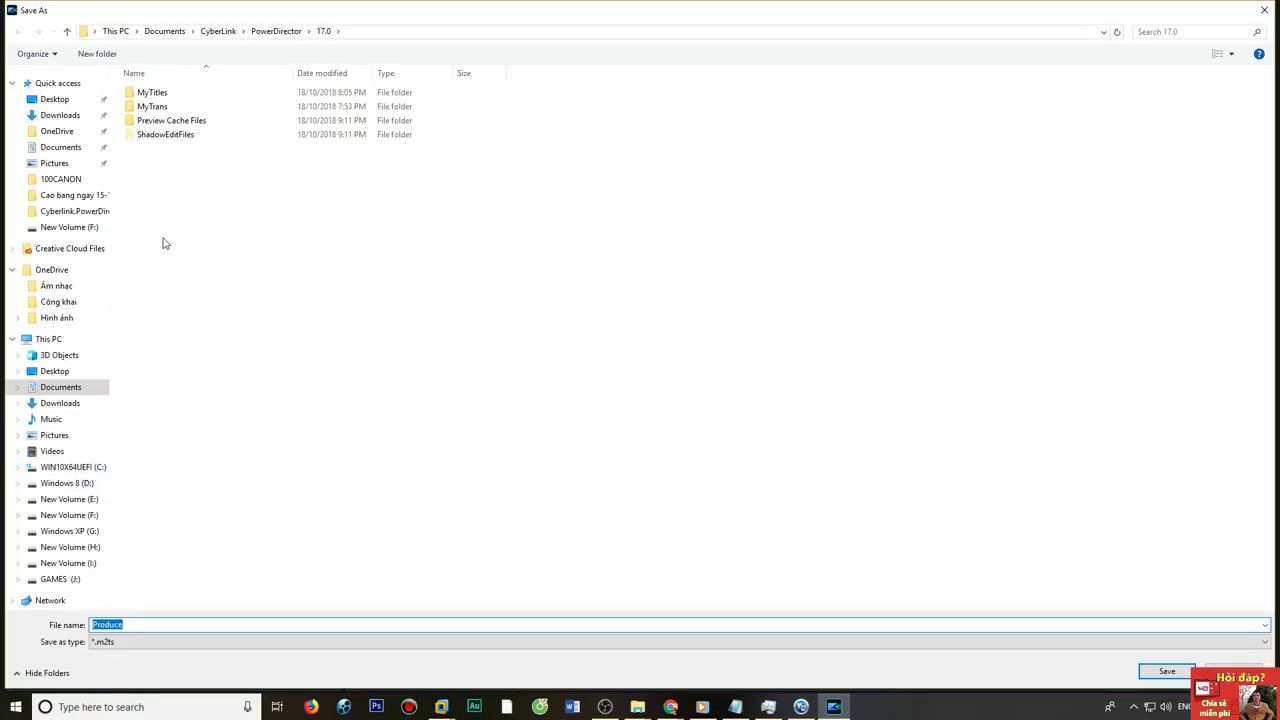
Save the output as 'test render video cyberlink 1777.m2ts' on New Volume (F:).
click(90, 516)
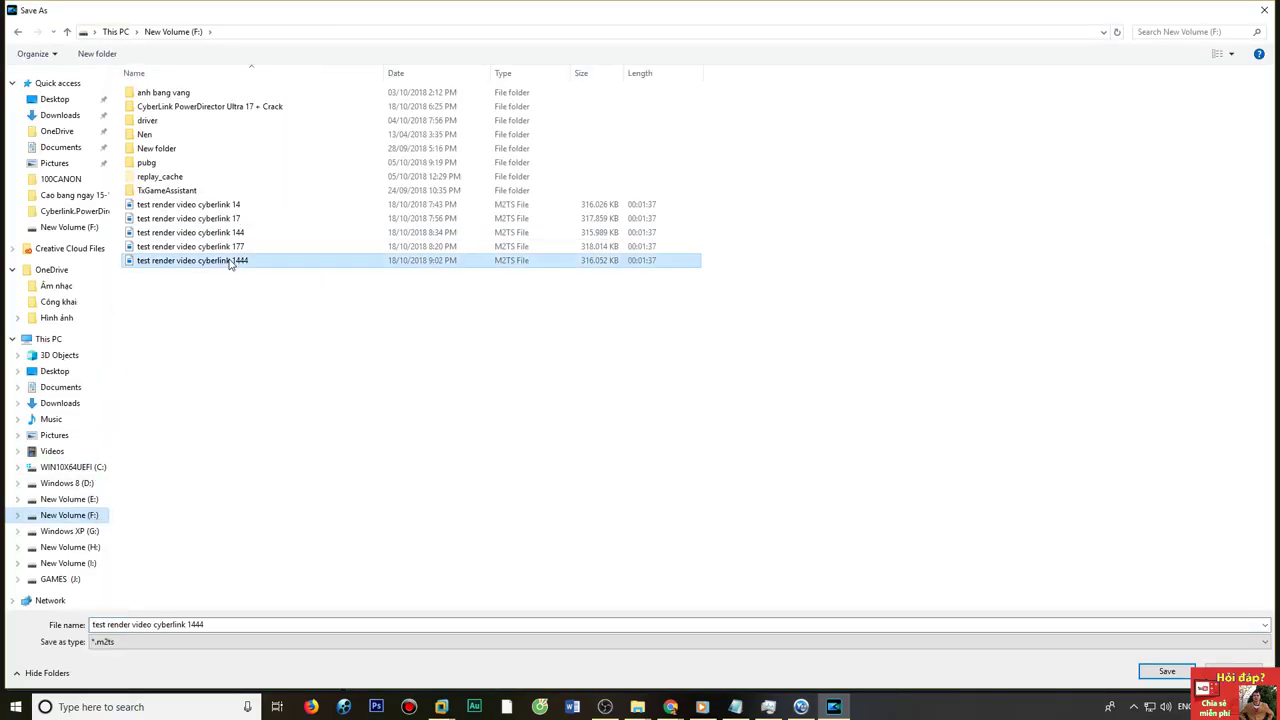
click(235, 248)
click(228, 624)
click(228, 624)
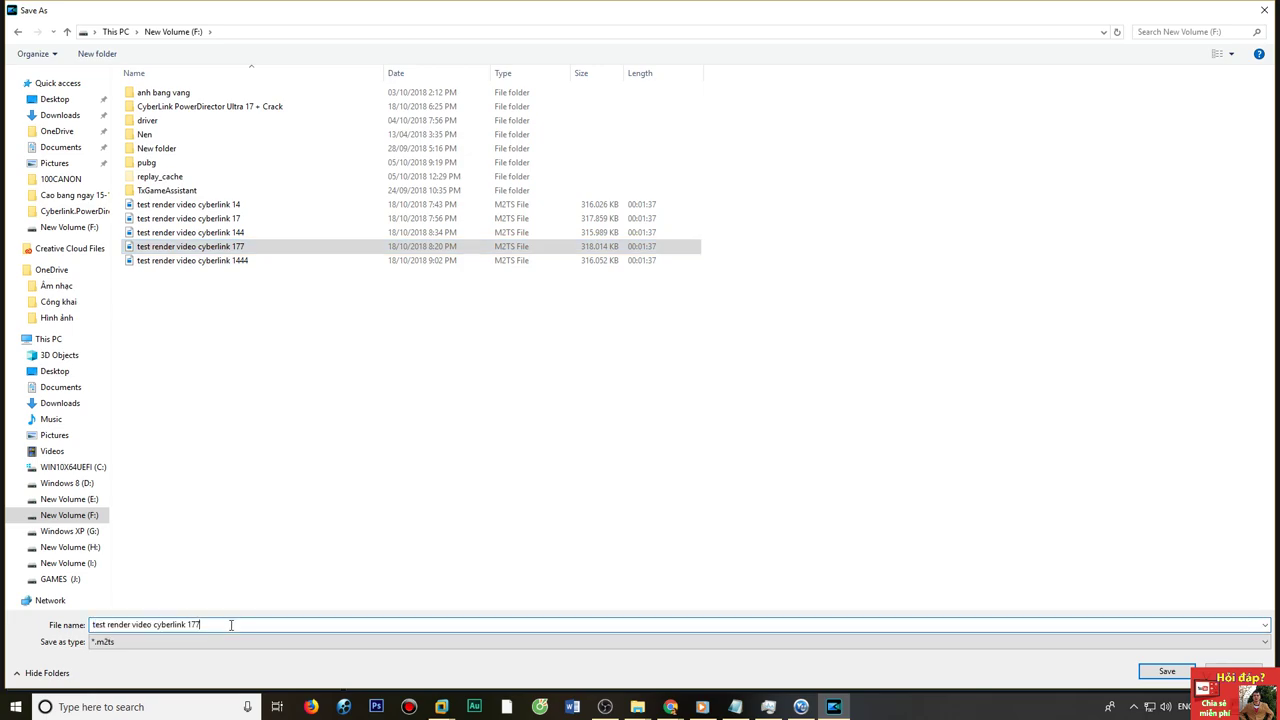
text(7)
click(1152, 676)
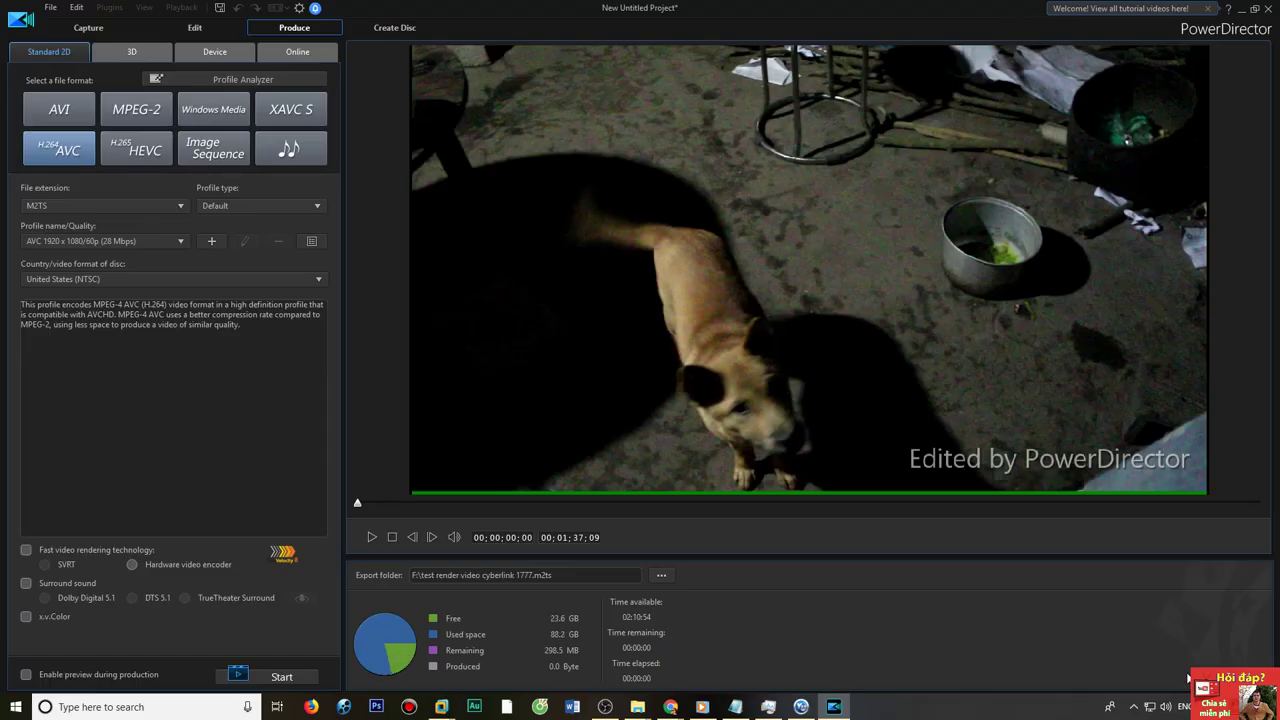
Start rendering the movie and monitor CPU and GPU load in Task Manager.
click(283, 676)
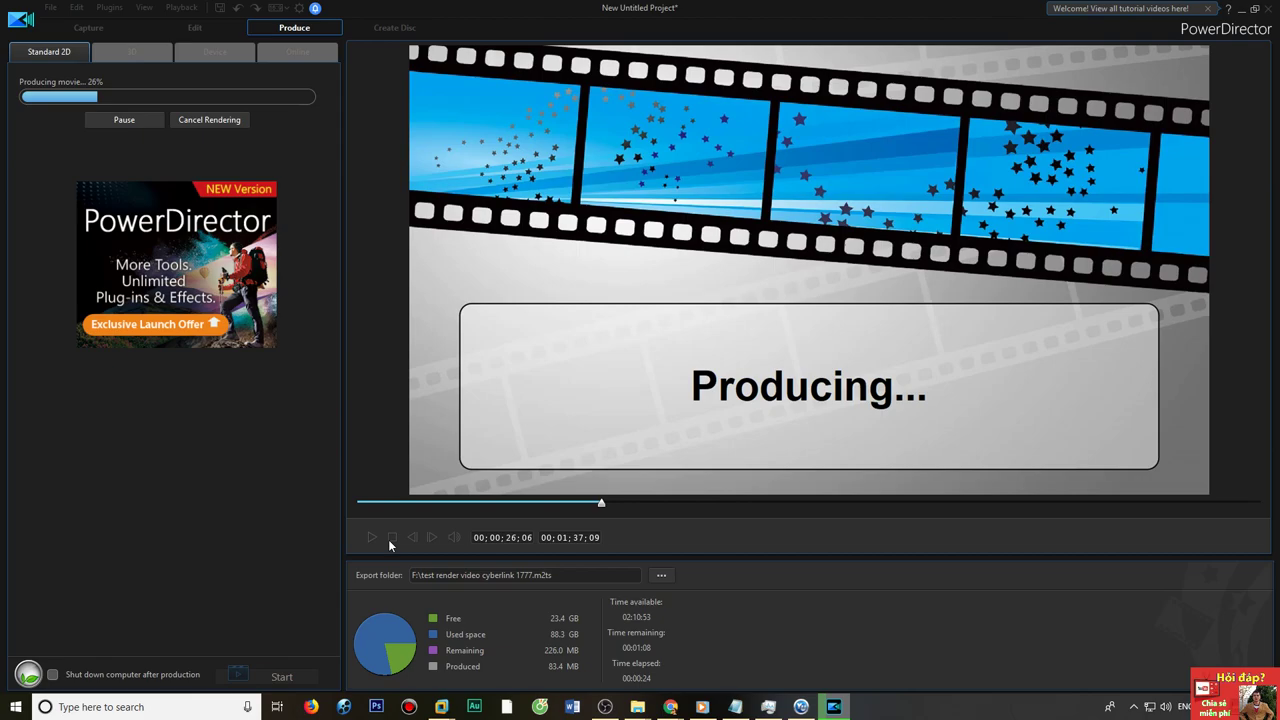
click(768, 707)
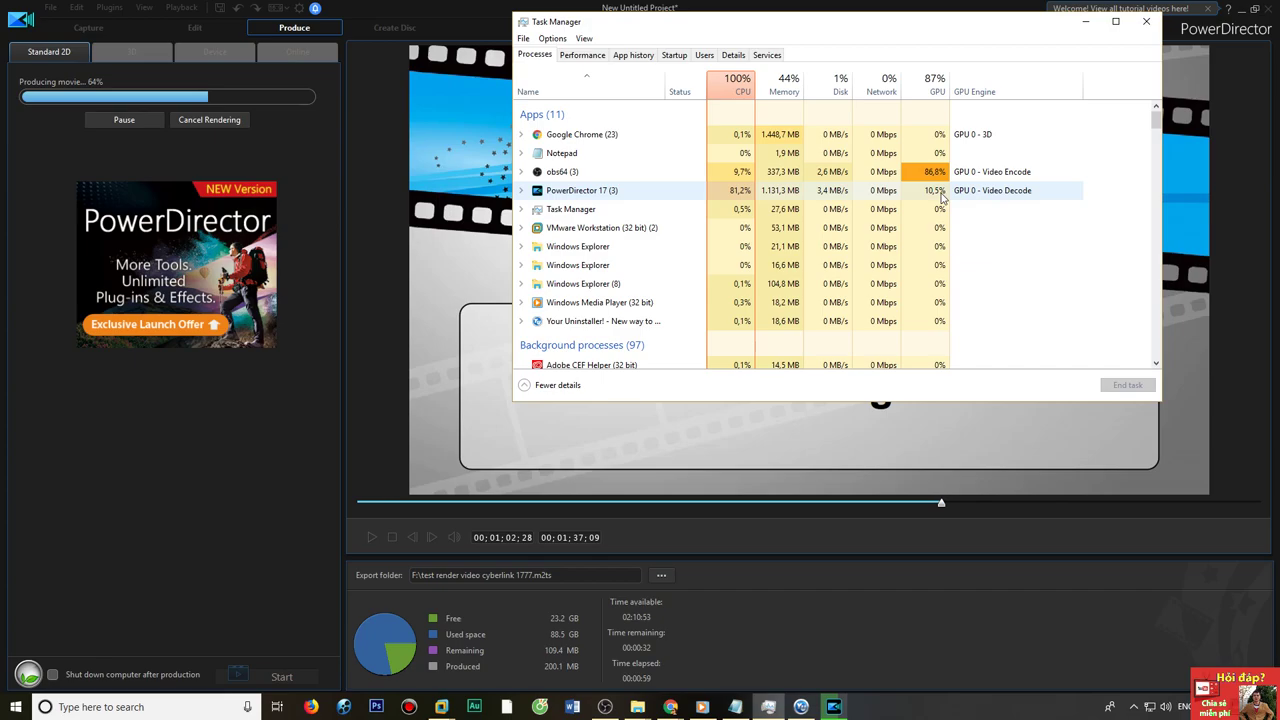
Switch to the Chrome window showing CyberLink's features page.
click(670, 707)
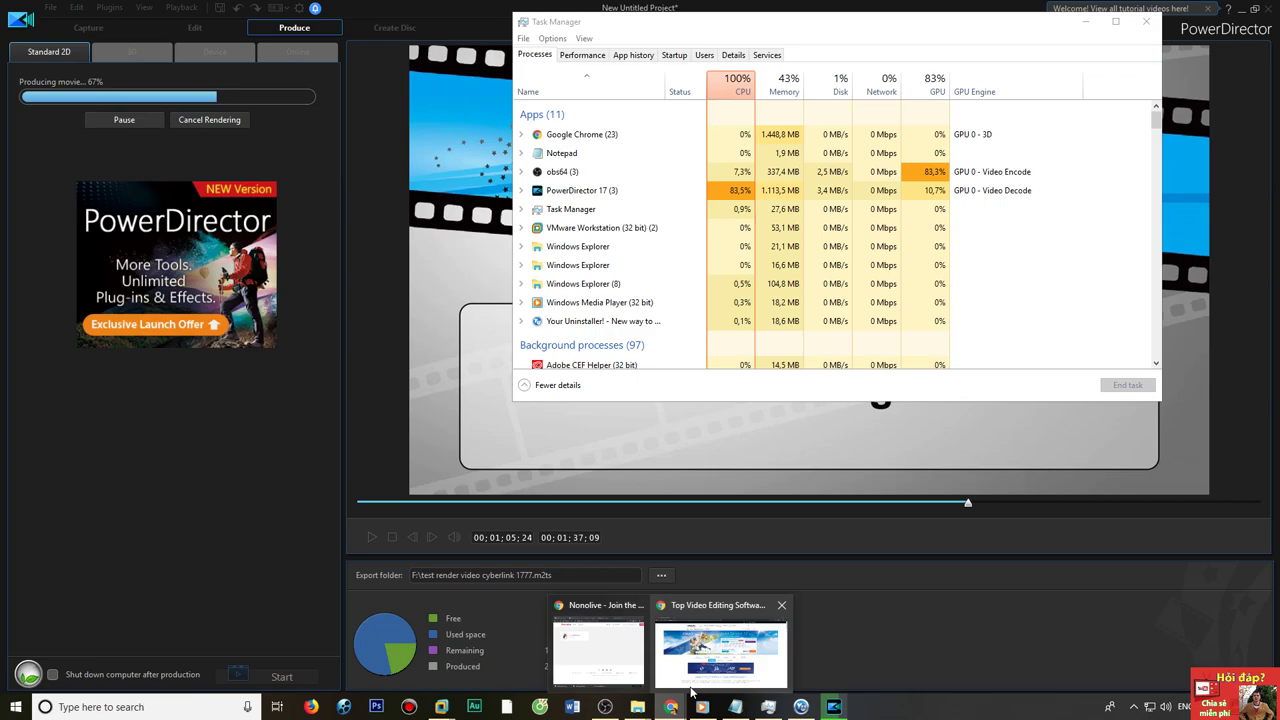
click(690, 689)
Highlight the Faster Rendering & Production heading and its hardware rendering description.
drag(256, 397, 508, 407)
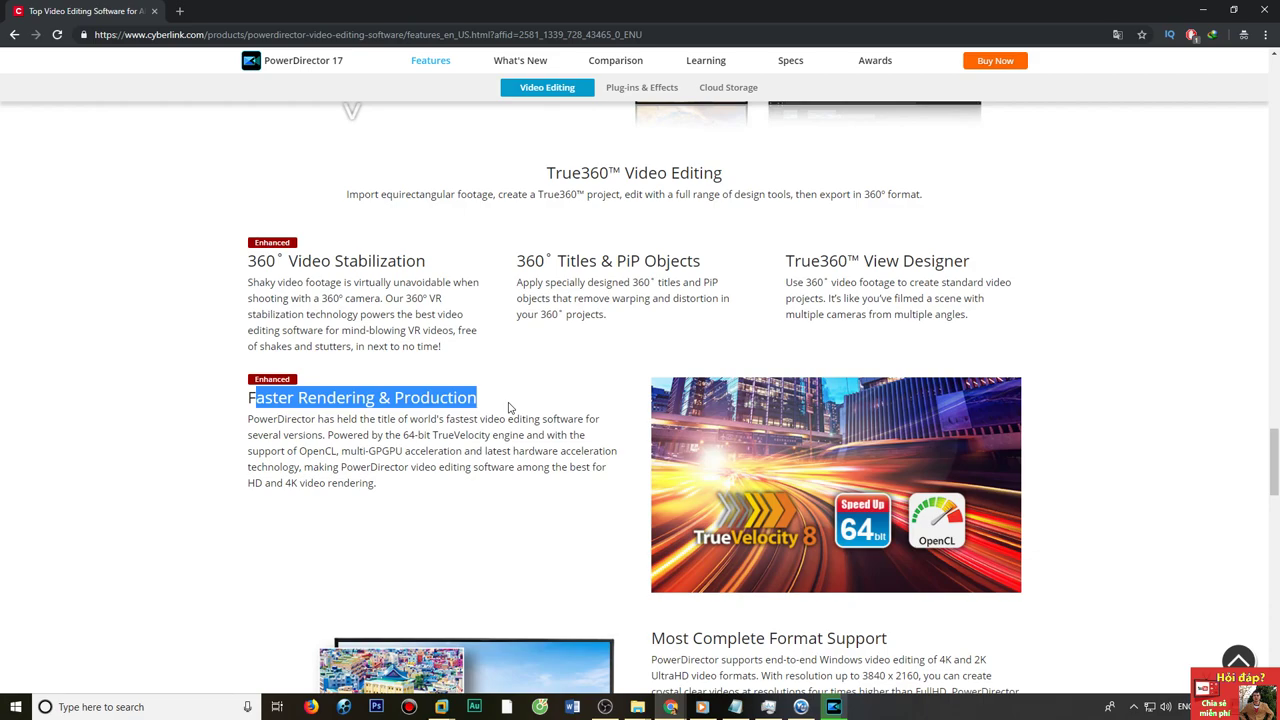
drag(508, 407, 441, 428)
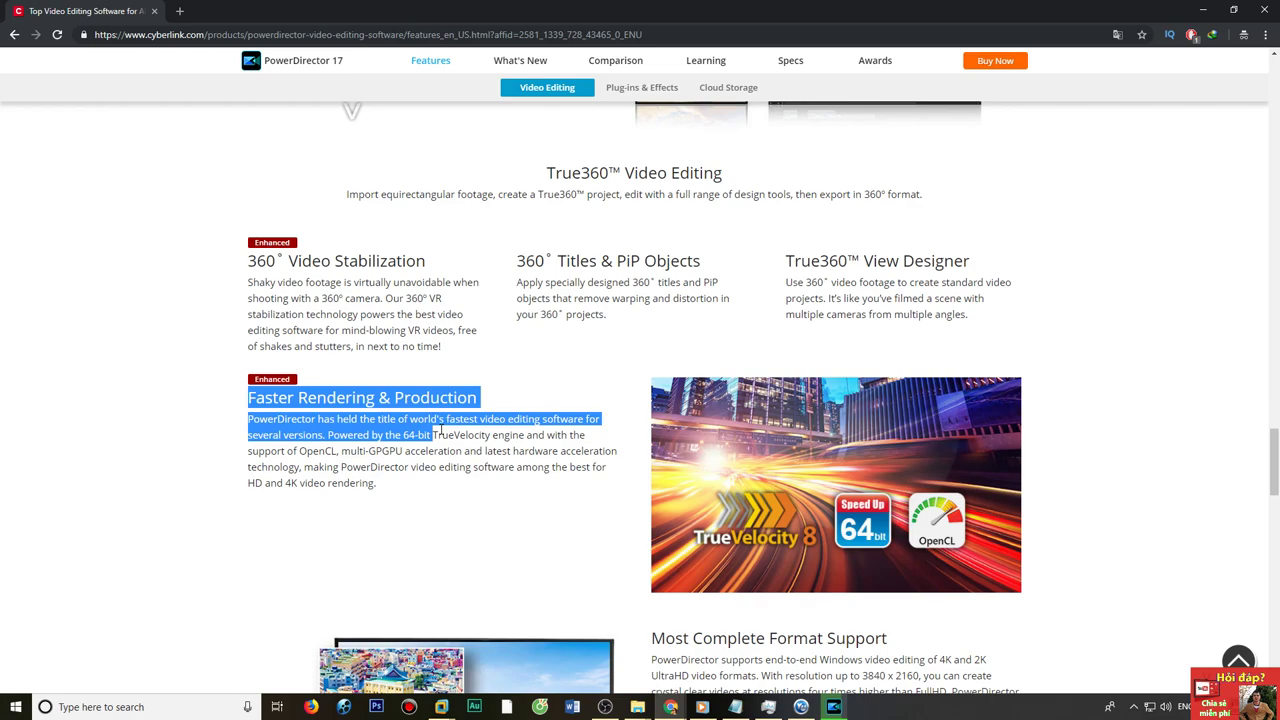
drag(511, 451, 560, 452)
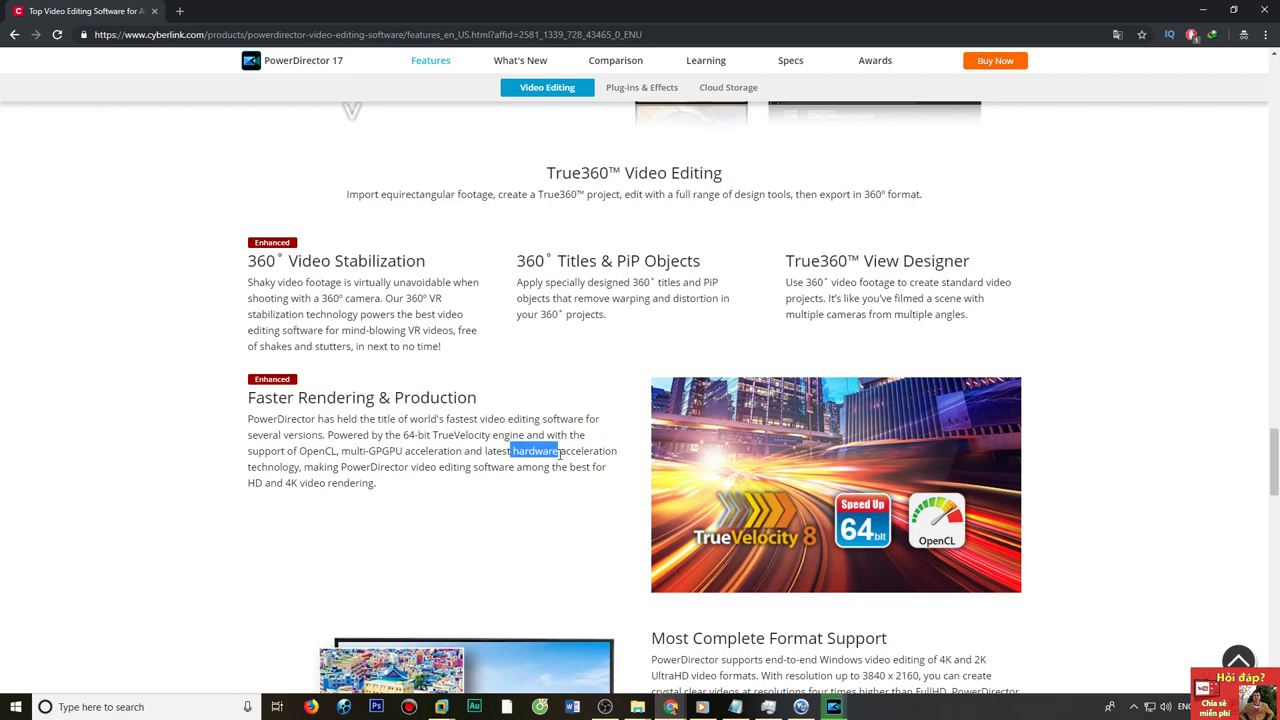
drag(289, 467, 467, 467)
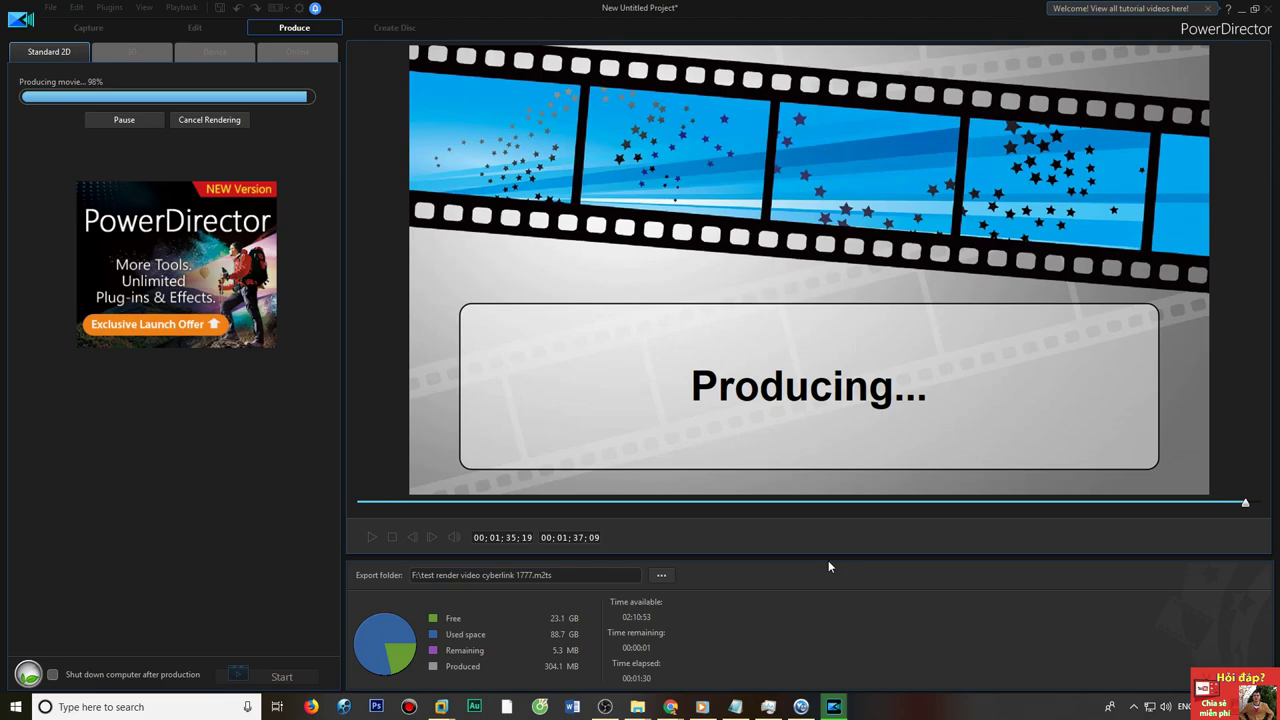
Capture a full-screen screenshot of the finished render: 1:32, 310.4 MB.
key(Print)
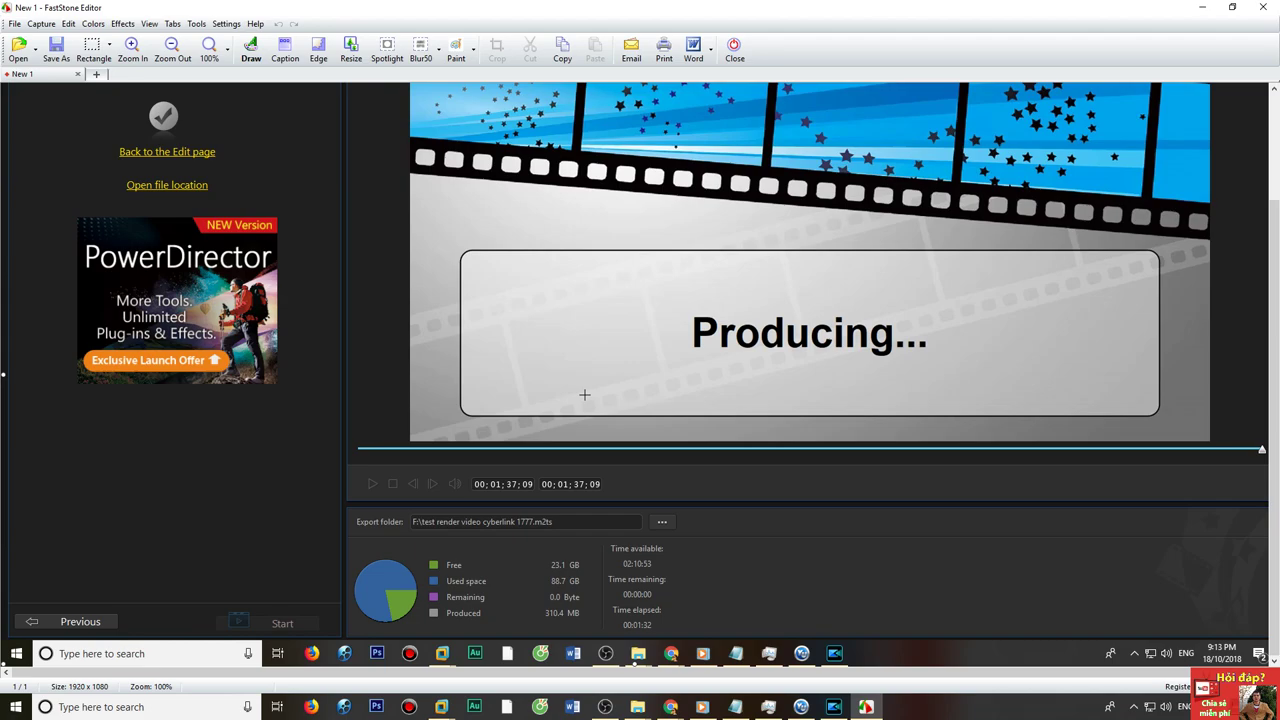
Save the finished-render screenshot under its default name and close FastStone Editor.
scroll(585, 395, up, 3)
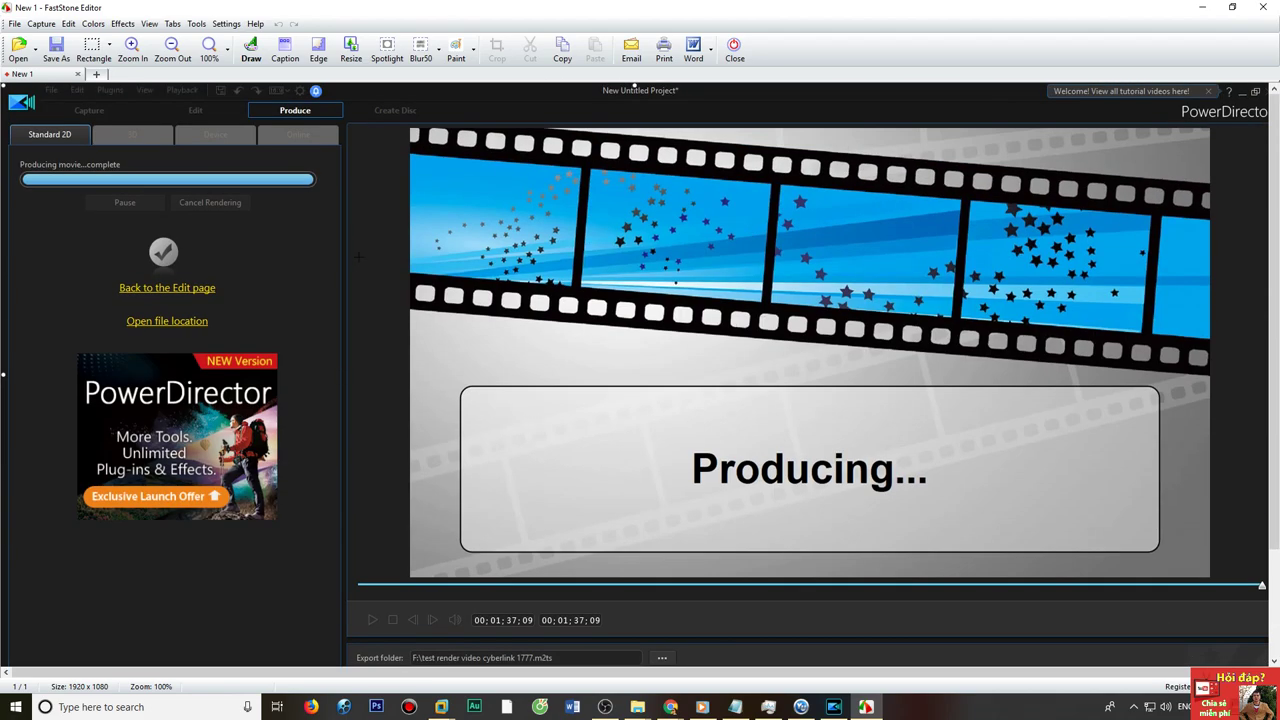
scroll(357, 262, down, 3)
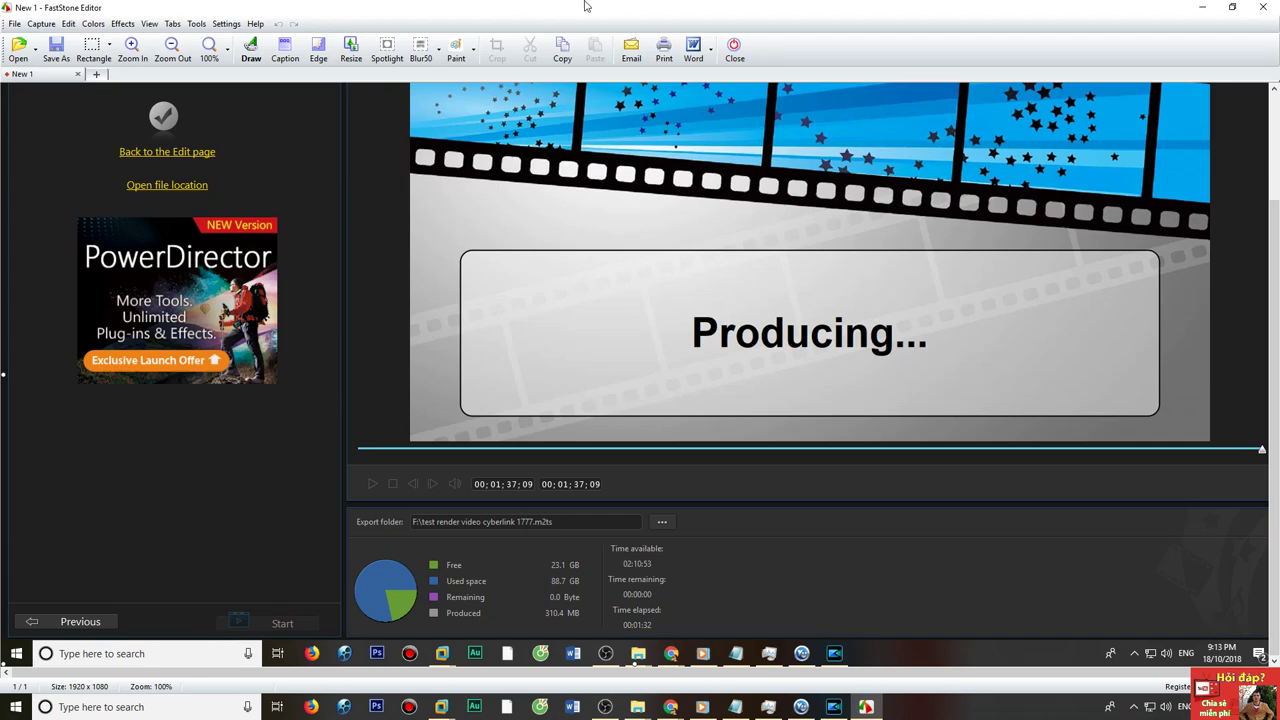
drag(715, 7, 628, 228)
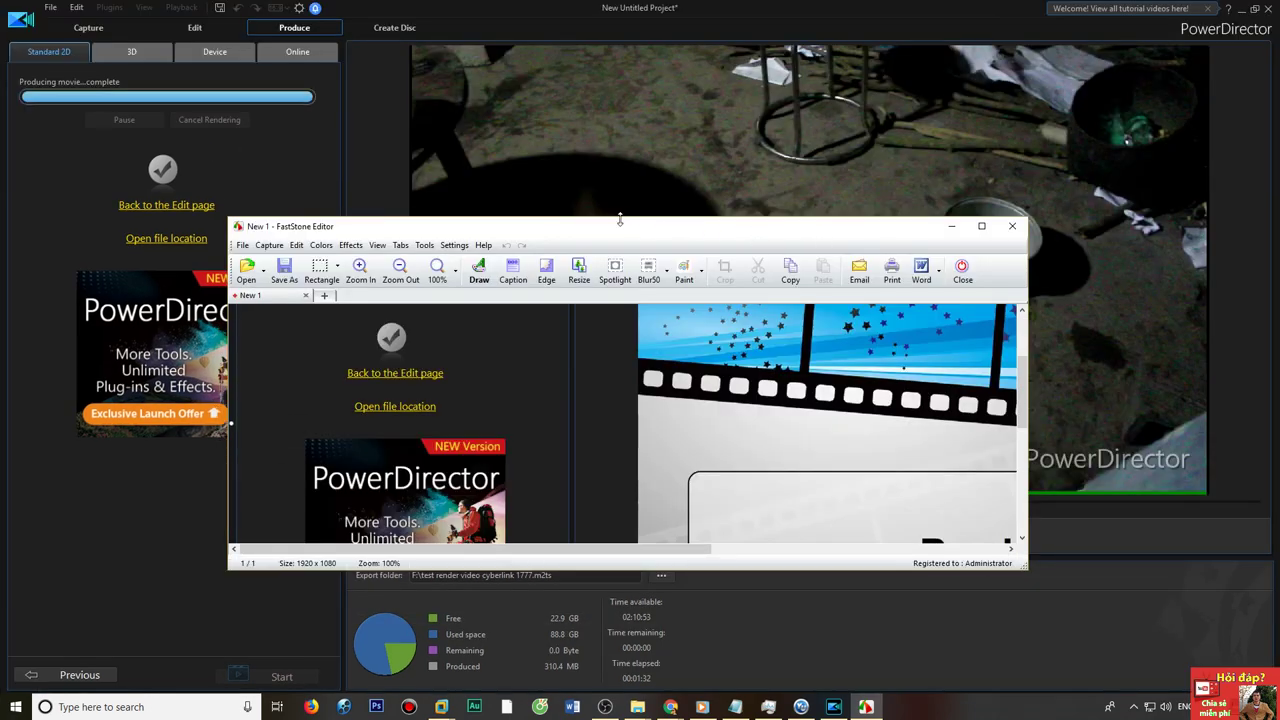
click(284, 268)
click(783, 462)
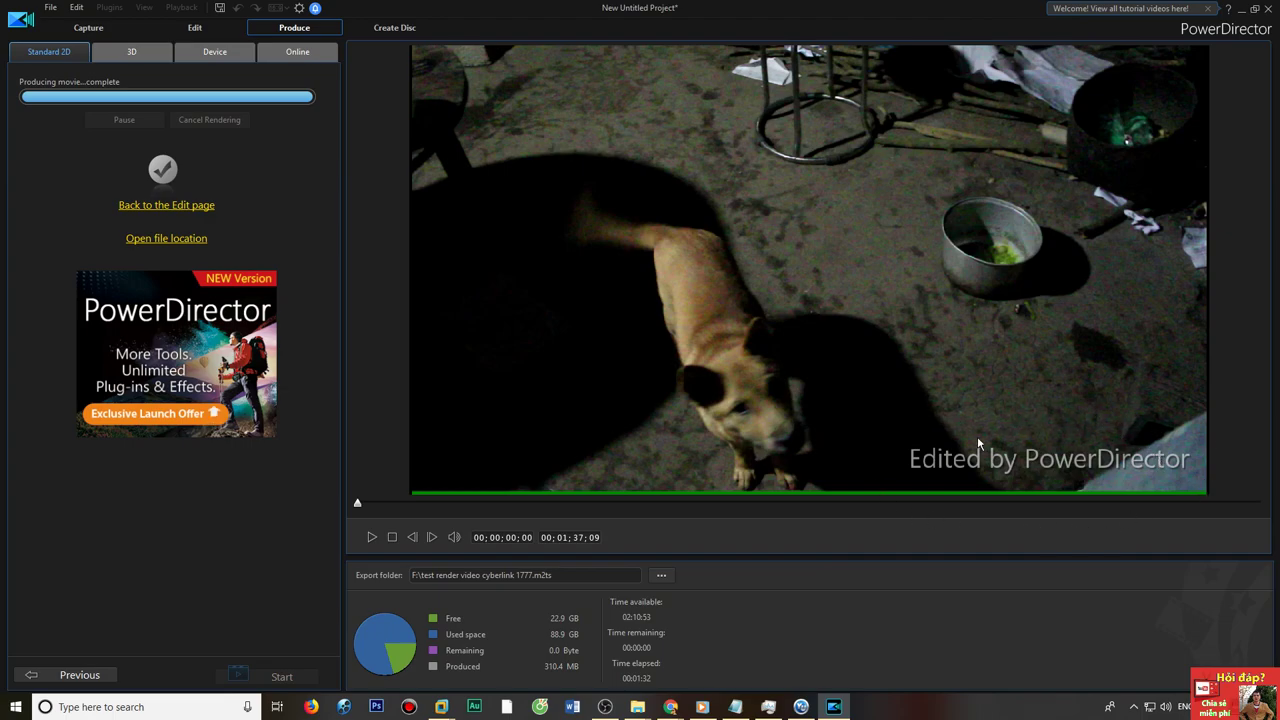
Play the produced dog clip from about 28 seconds, pause, then quit without saving.
click(370, 537)
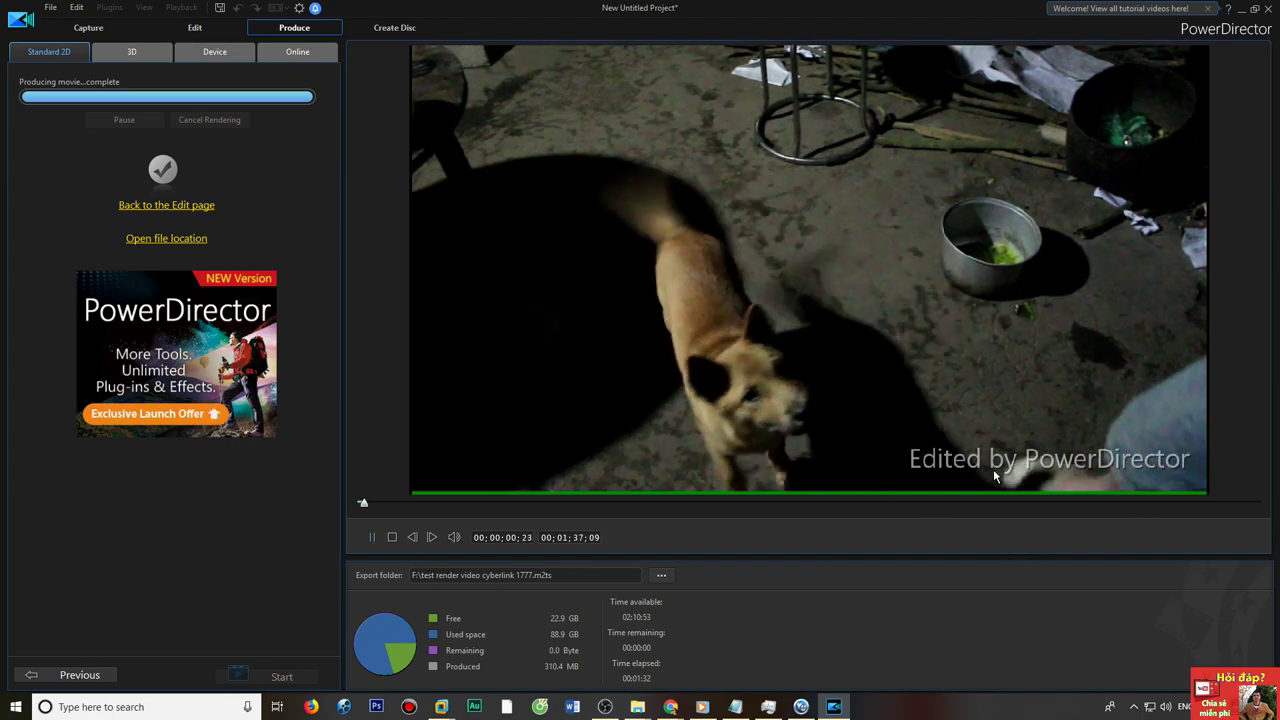
click(618, 505)
click(376, 537)
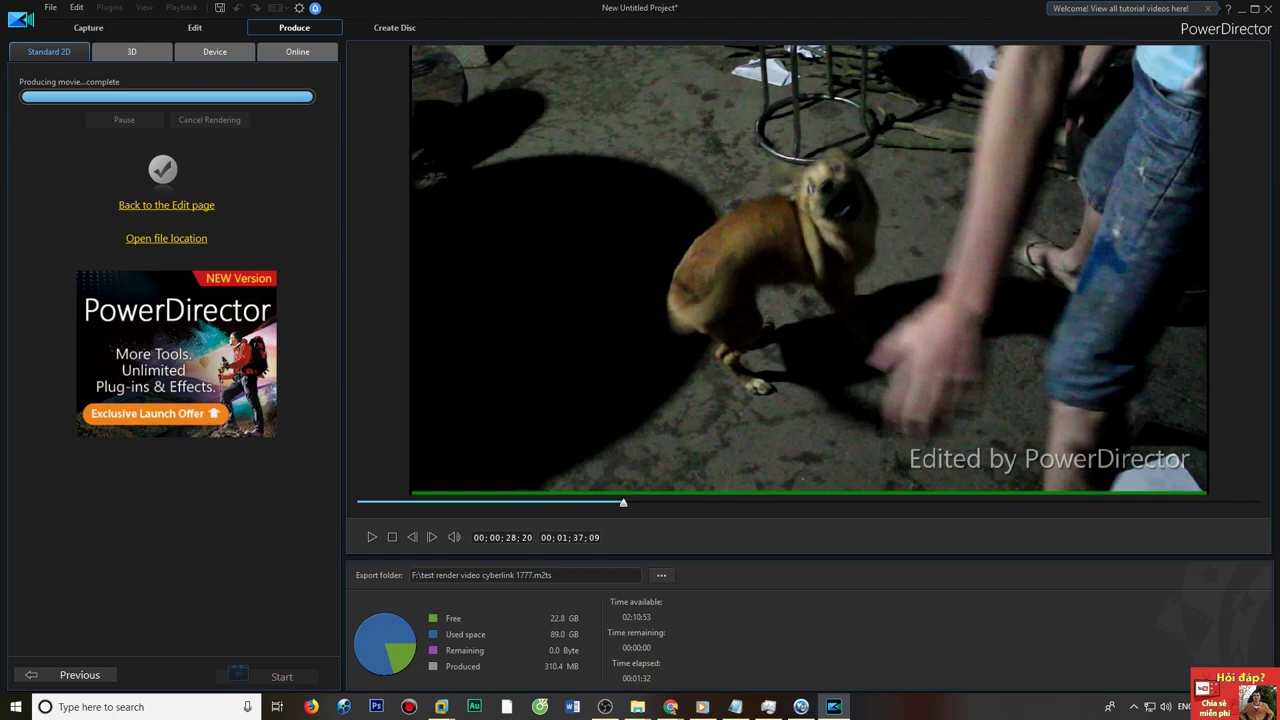
click(1271, 9)
click(678, 383)
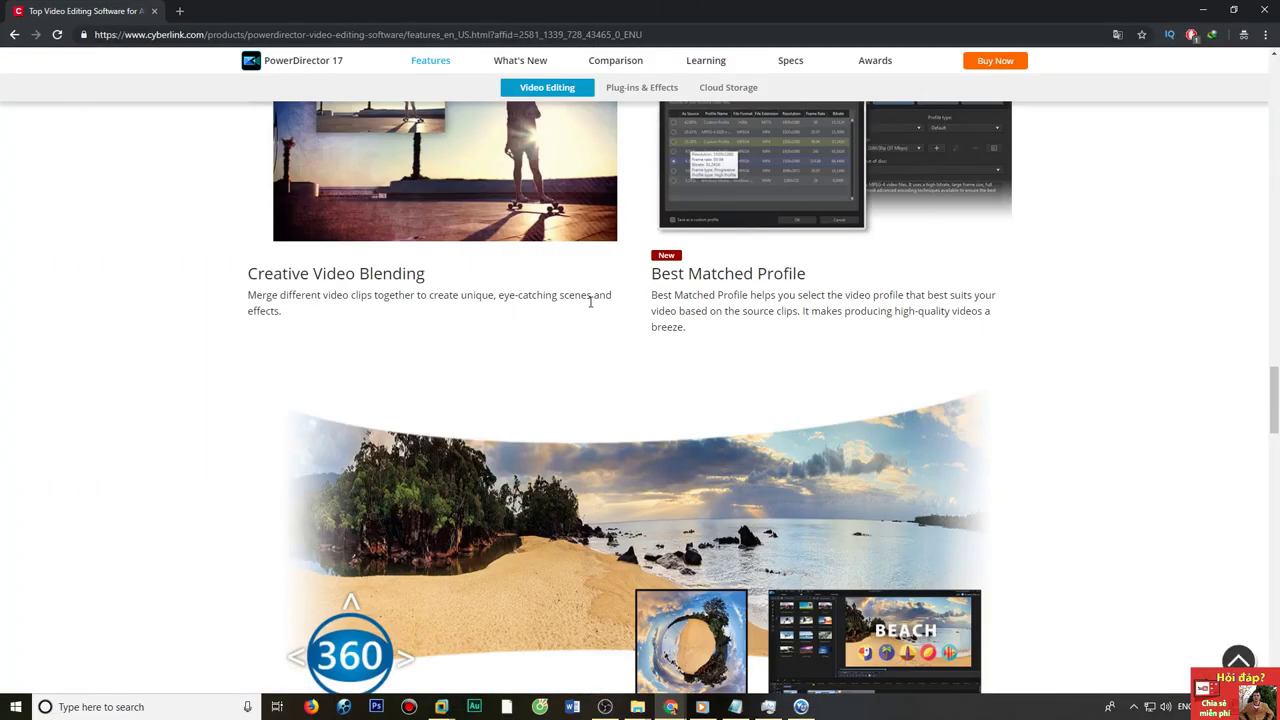
Trim the address bar to 'cyberlink', run the Google search, and highlight CyberLink's company panel.
scroll(590, 300, up, 20)
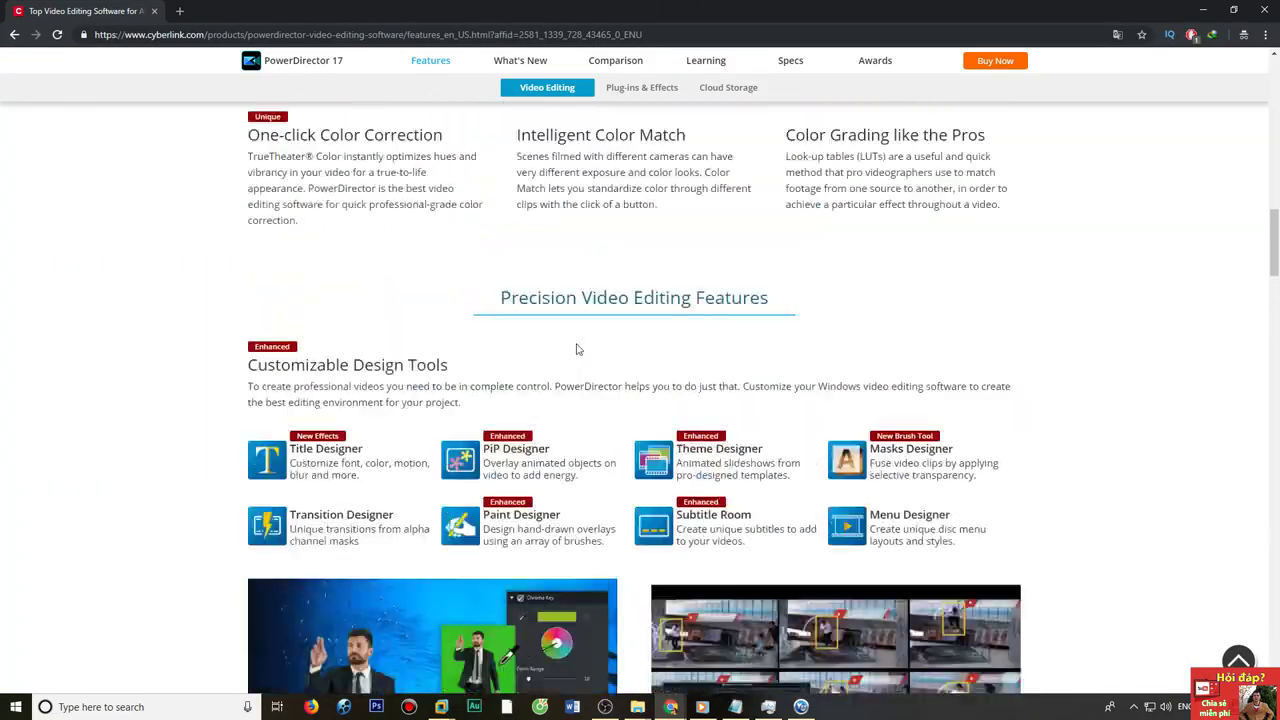
scroll(564, 622, up, 2)
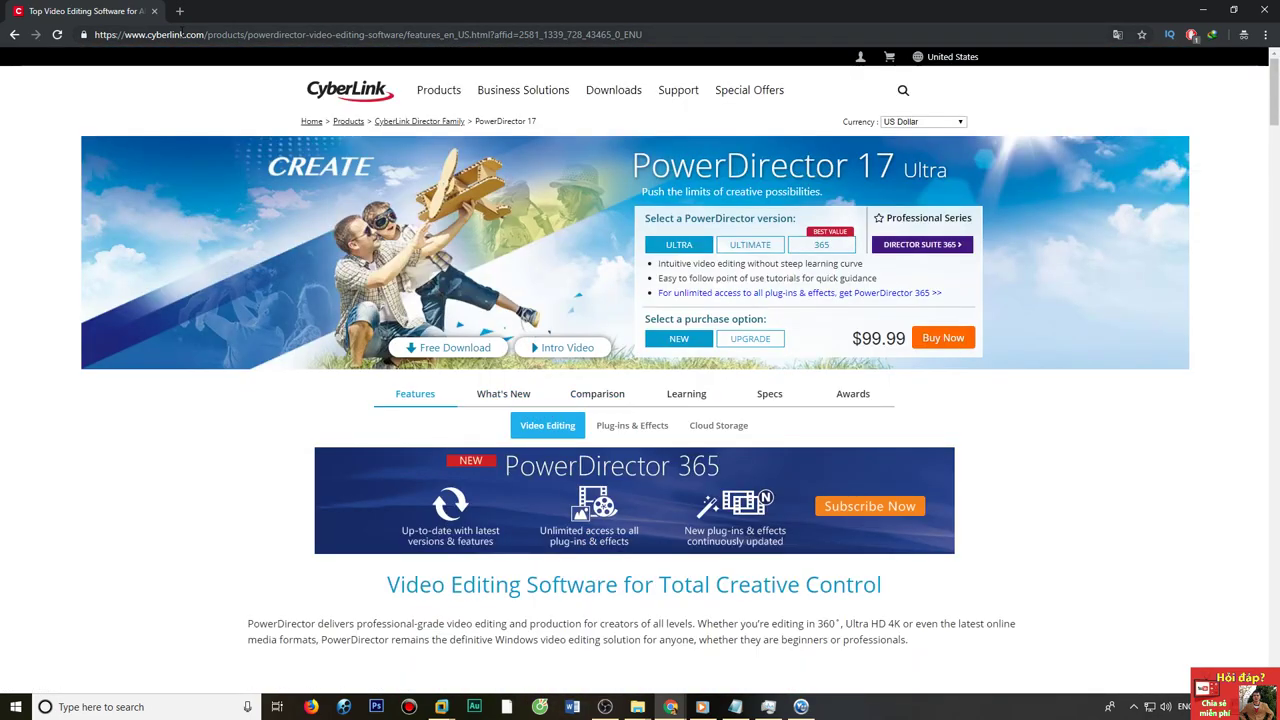
drag(184, 34, 644, 34)
key(Delete)
drag(157, 36, 116, 37)
key(Delete)
key(Return)
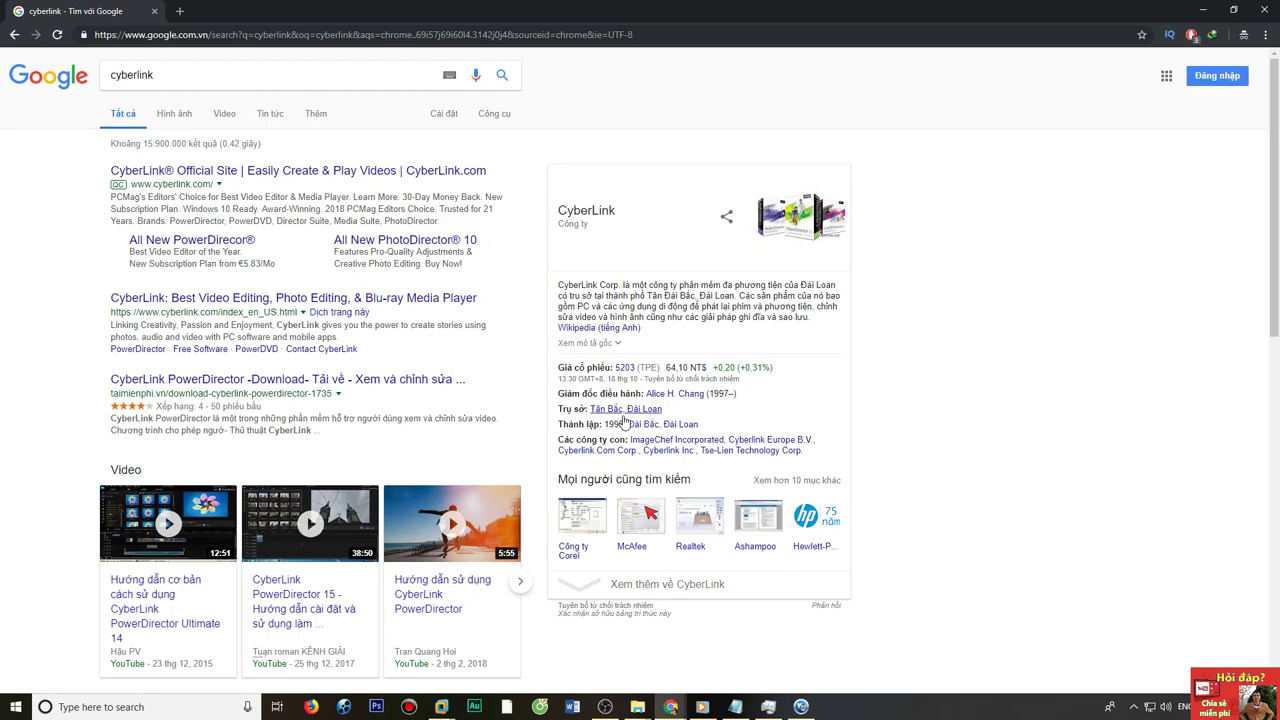
drag(950, 470, 420, 208)
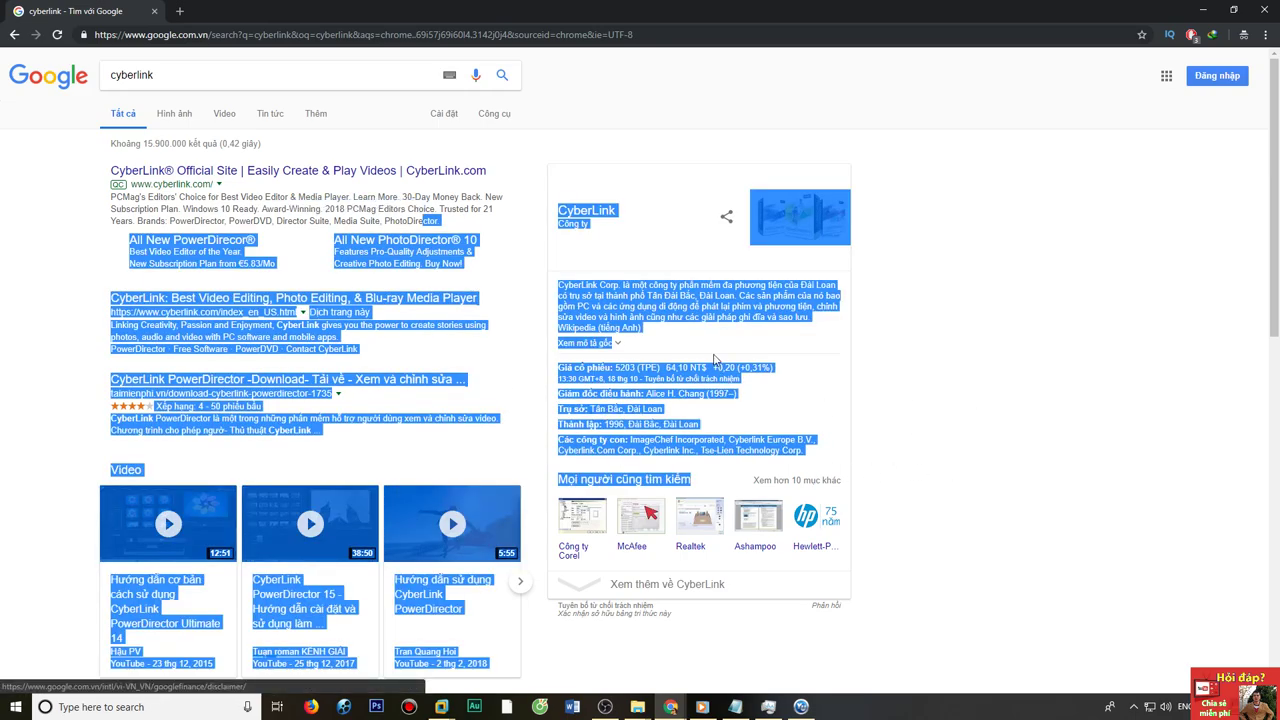
click(790, 363)
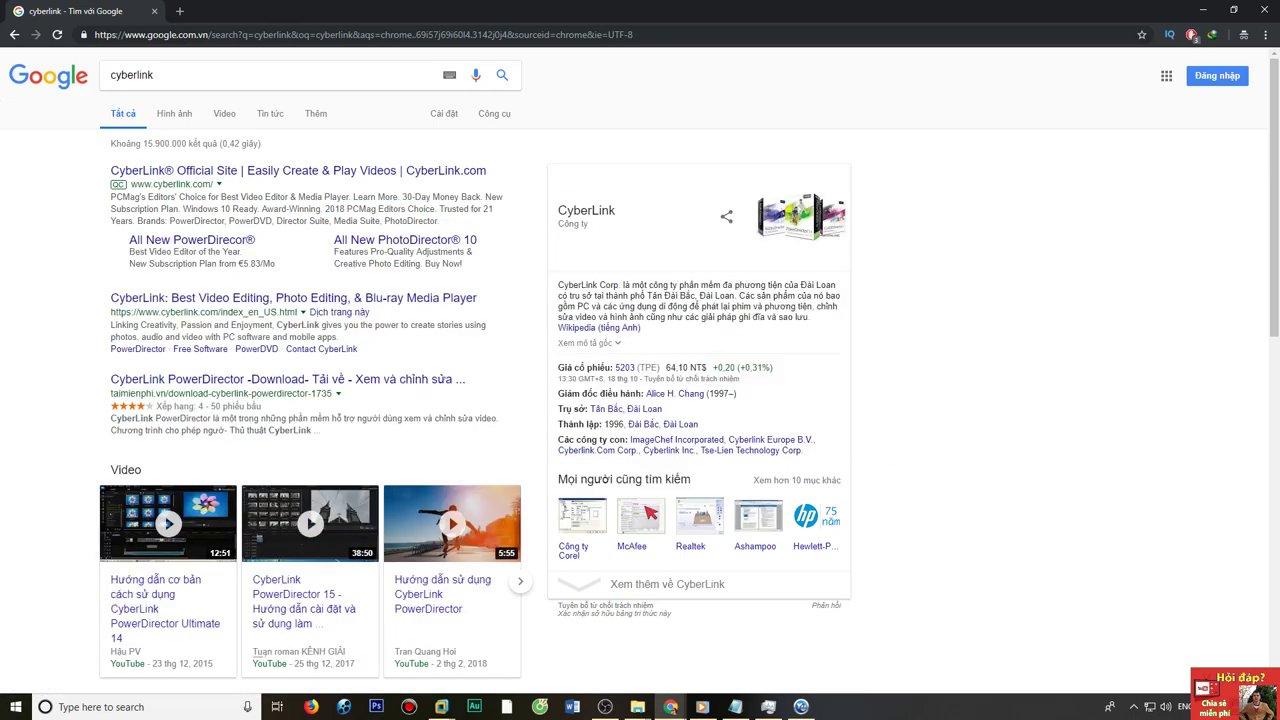